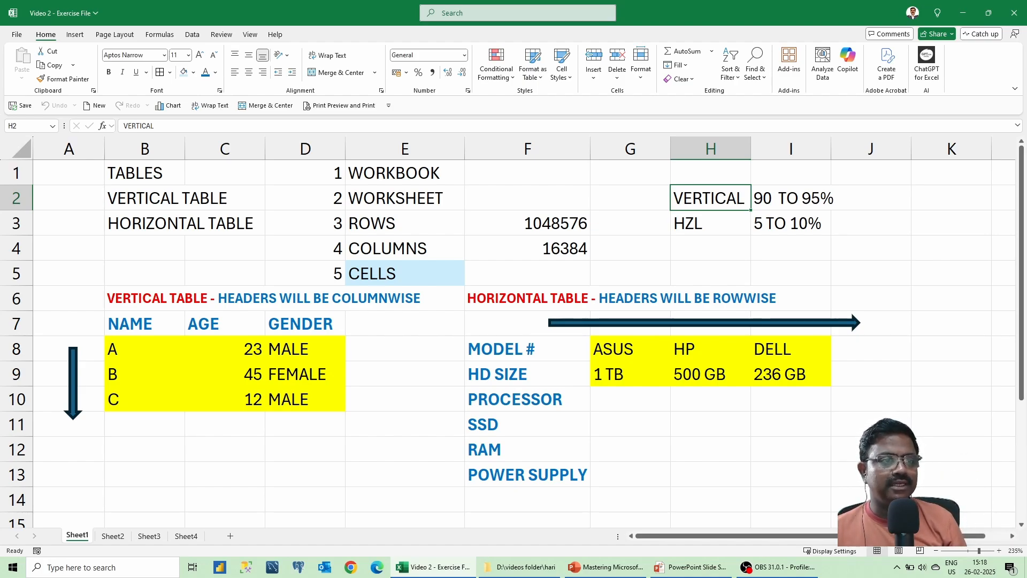
click(641, 260)
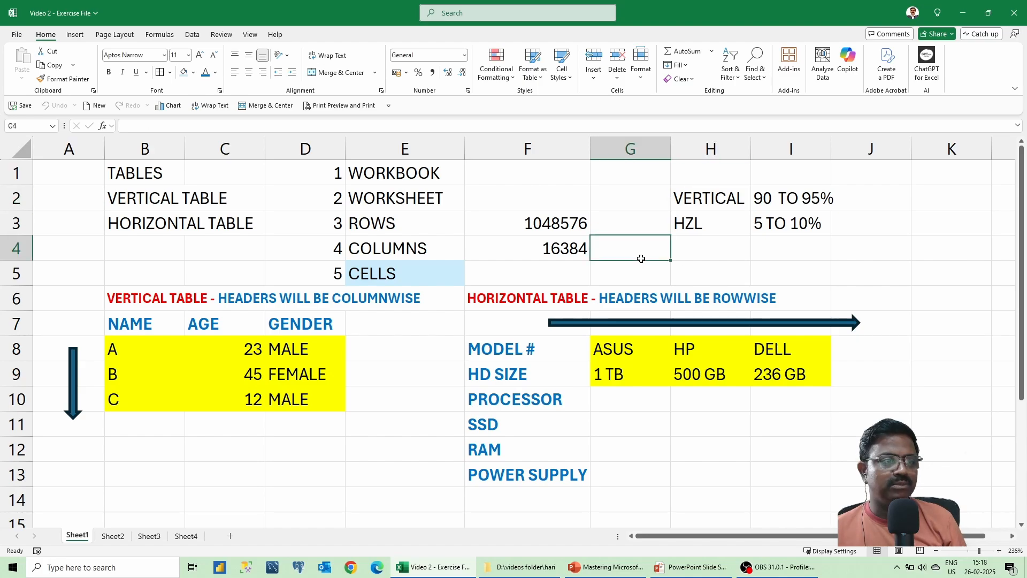
click(717, 261)
click(776, 256)
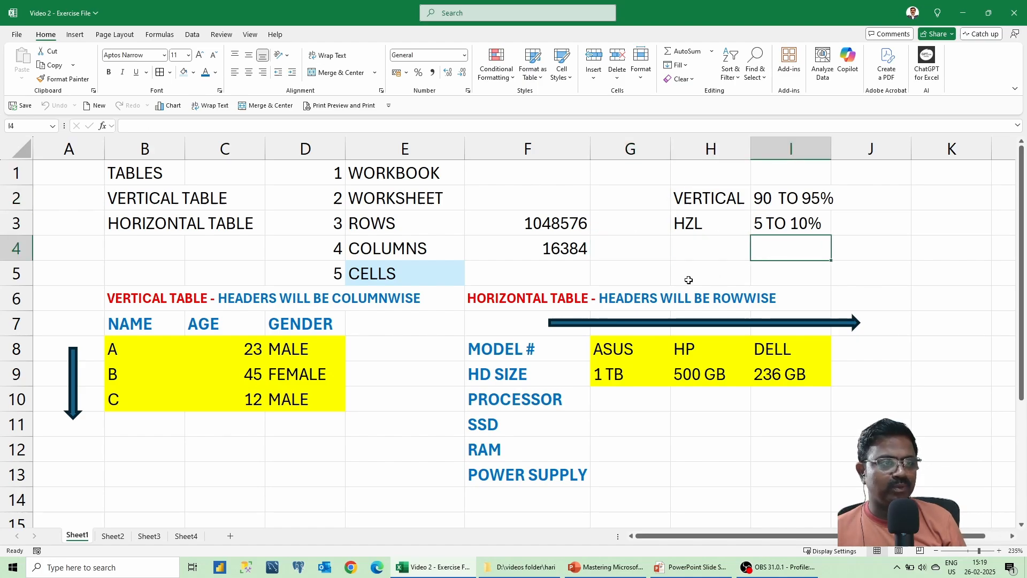
click(447, 273)
click(647, 267)
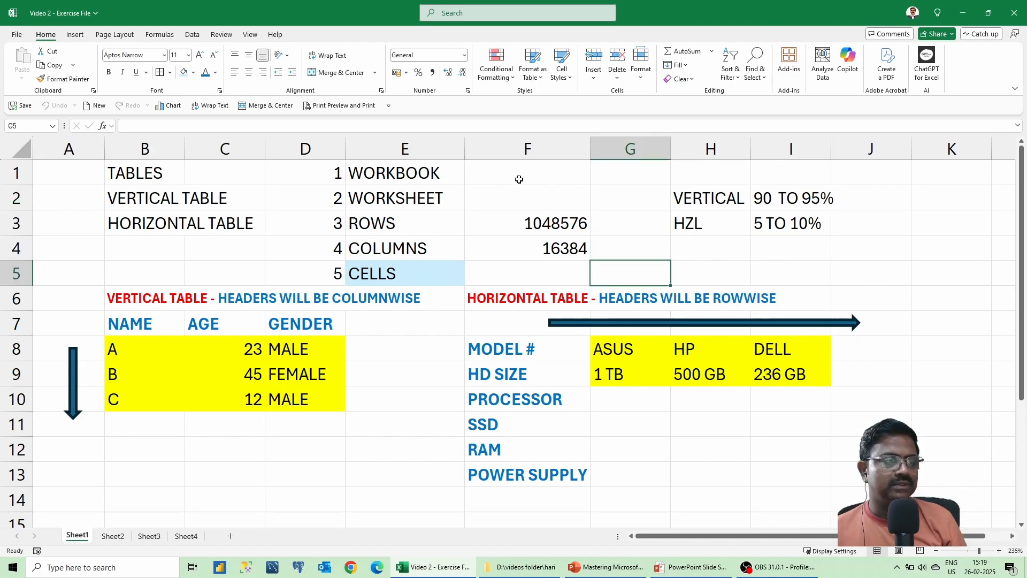
drag(520, 177, 803, 348)
- Review the ROWS and COLUMNS terms by highlighting sheet rows 1 to 3, columns B and C, and the row limit cell
click(409, 231)
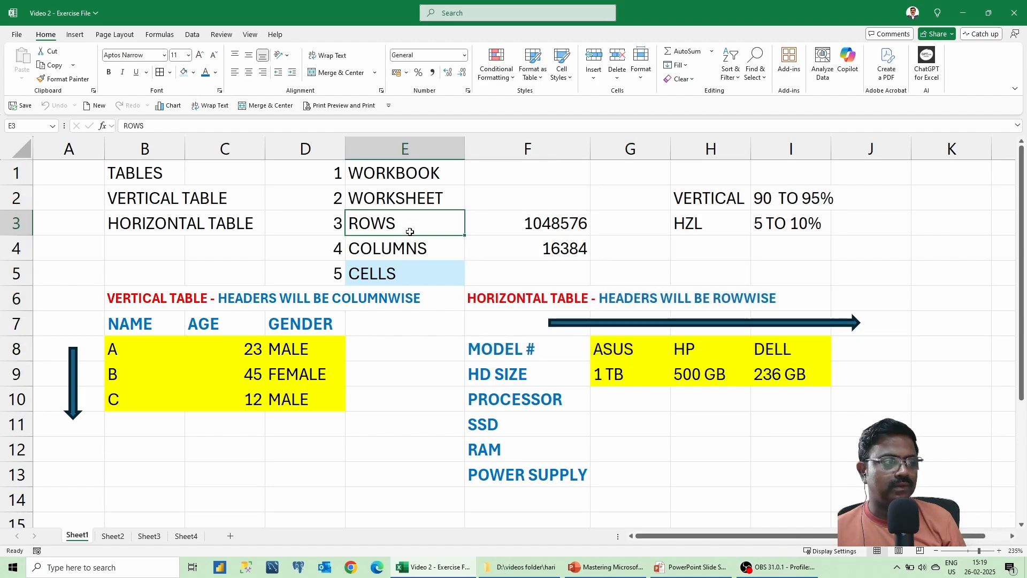
click(423, 250)
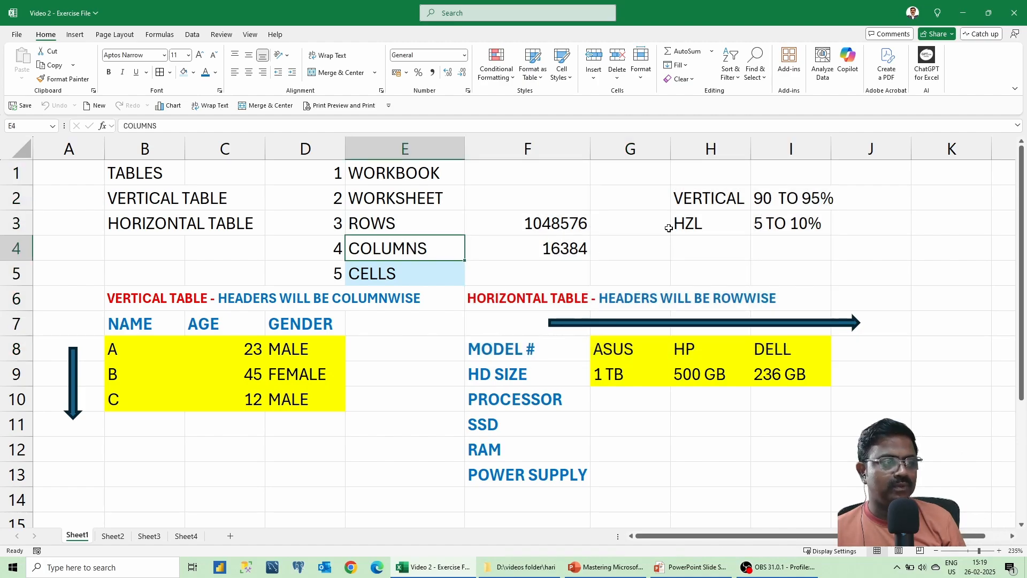
click(400, 228)
click(17, 173)
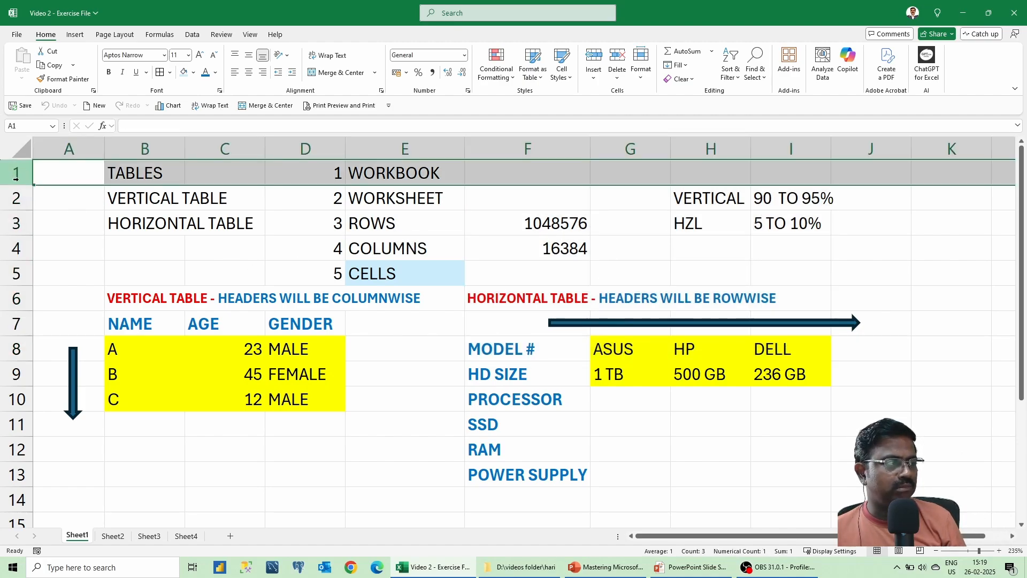
click(16, 201)
click(16, 222)
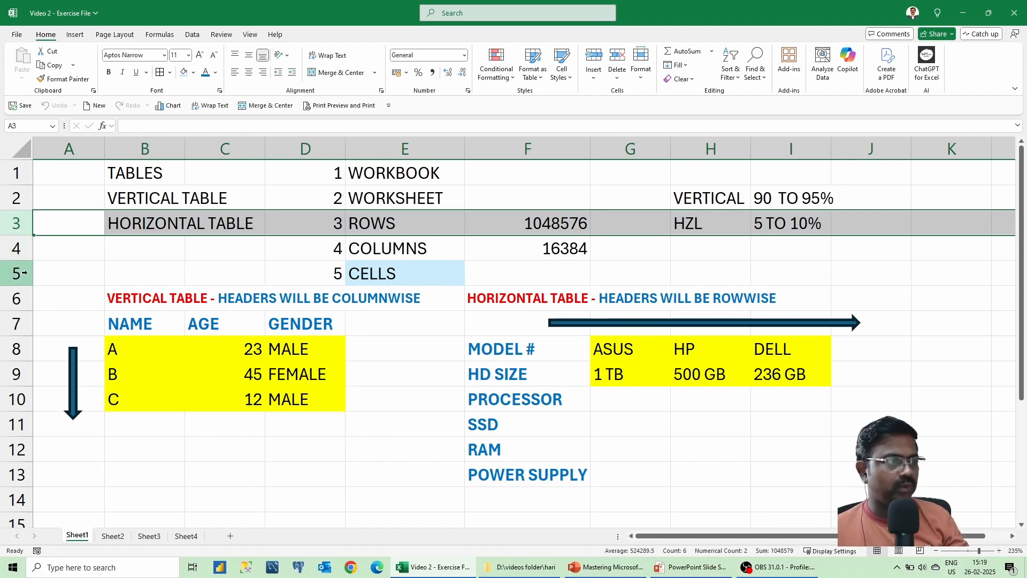
click(88, 150)
click(143, 150)
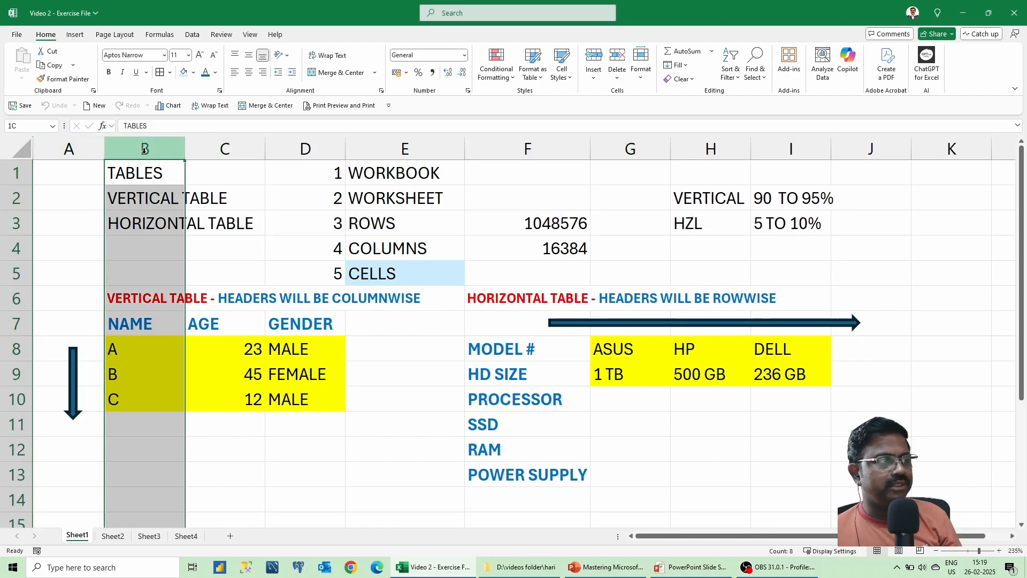
click(224, 150)
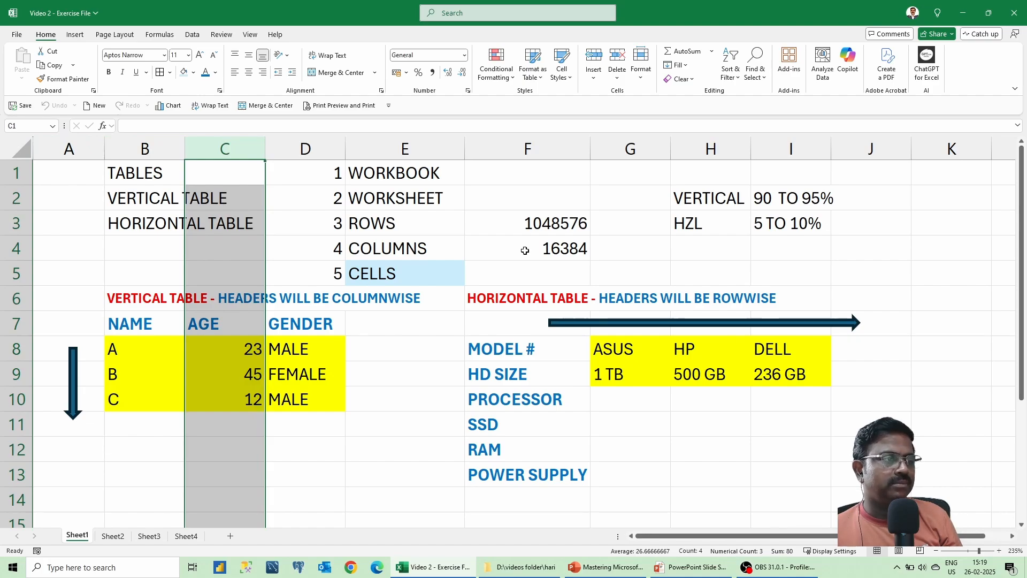
click(535, 224)
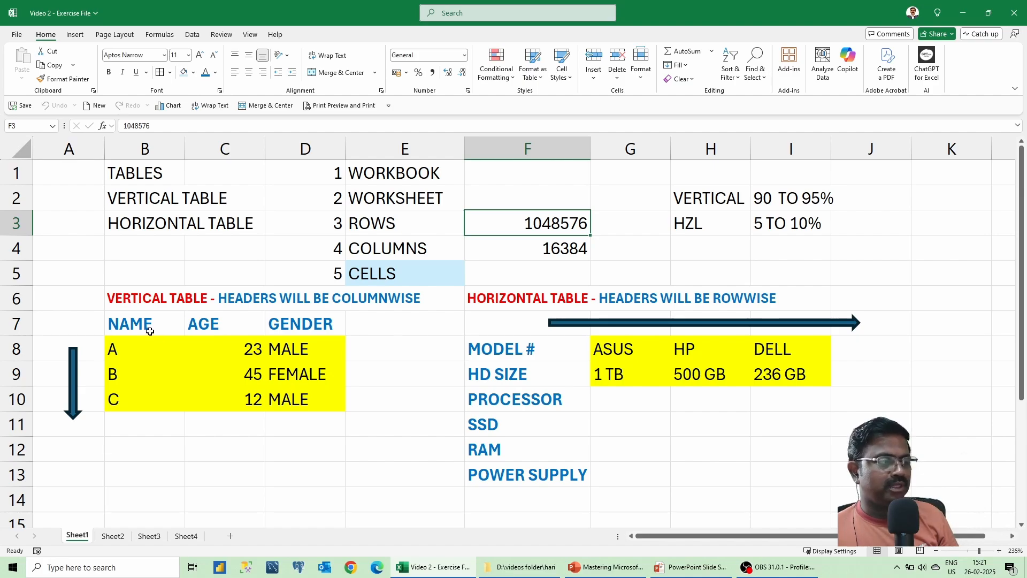
- Examine the vertical table's NAME, AGE and GENDER headers and the data running down beneath each one
drag(147, 324, 147, 398)
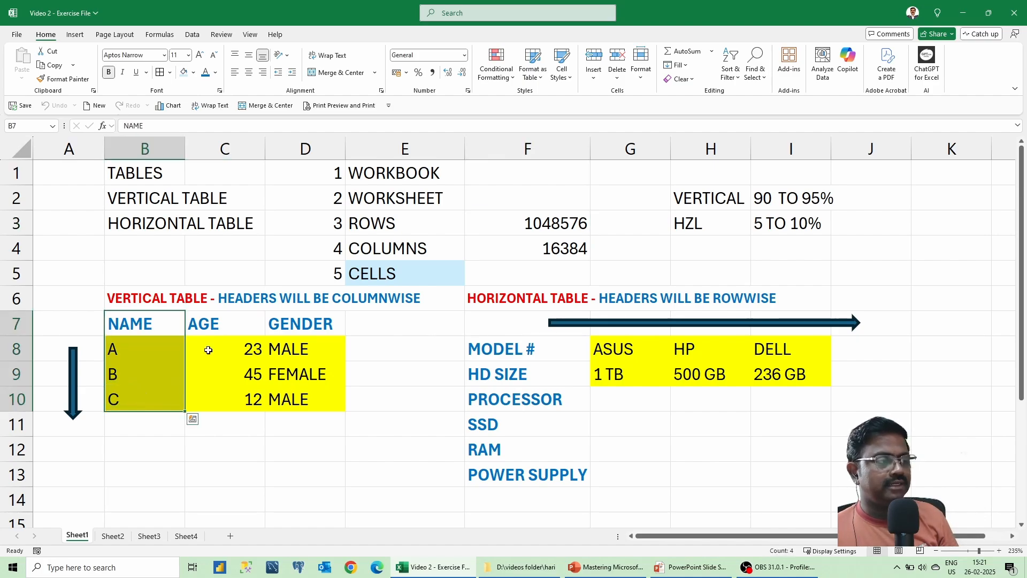
click(158, 328)
key(Right)
key(Right)
click(240, 332)
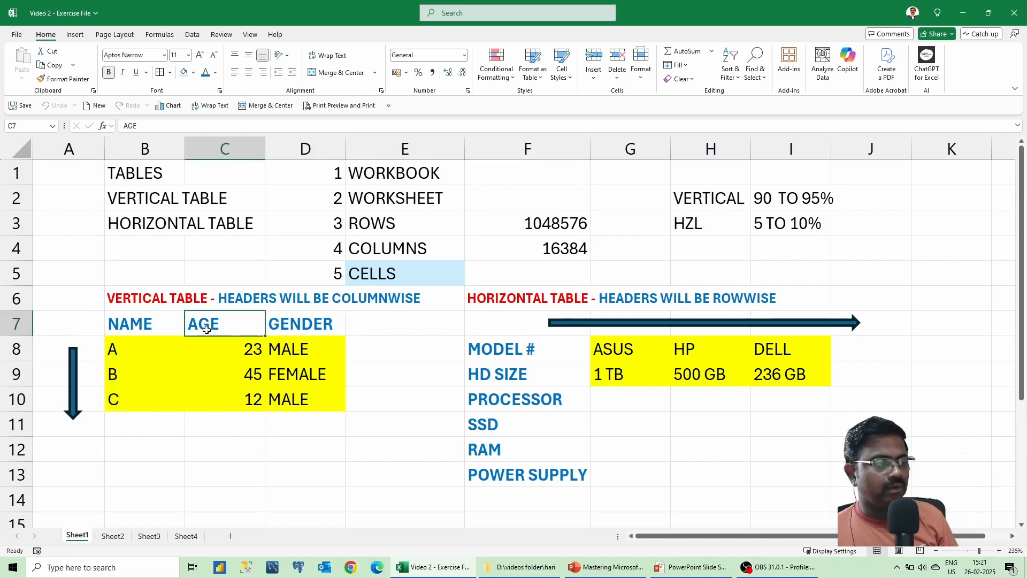
click(164, 329)
click(146, 348)
drag(146, 348, 150, 399)
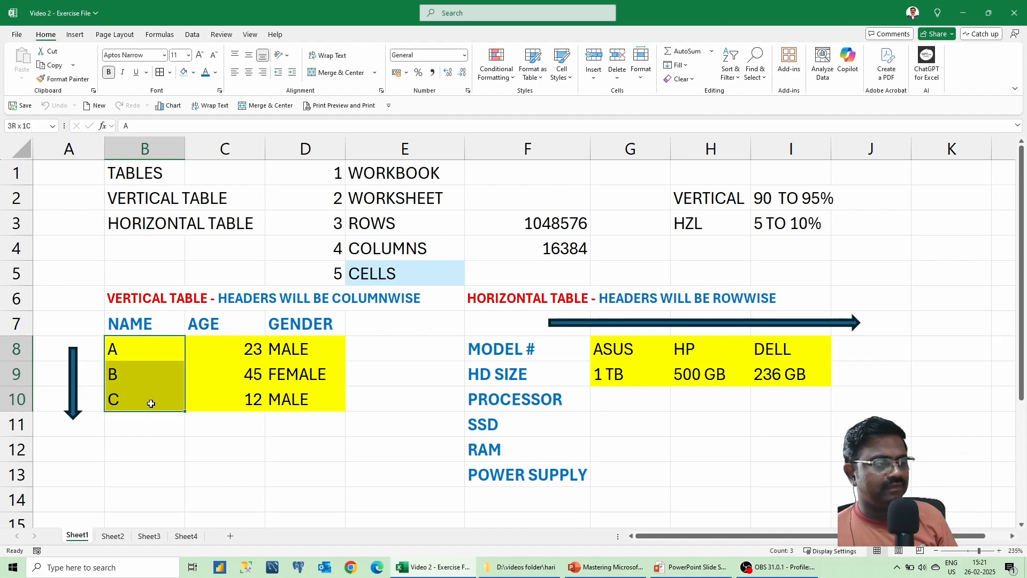
drag(210, 354, 223, 399)
drag(289, 348, 292, 397)
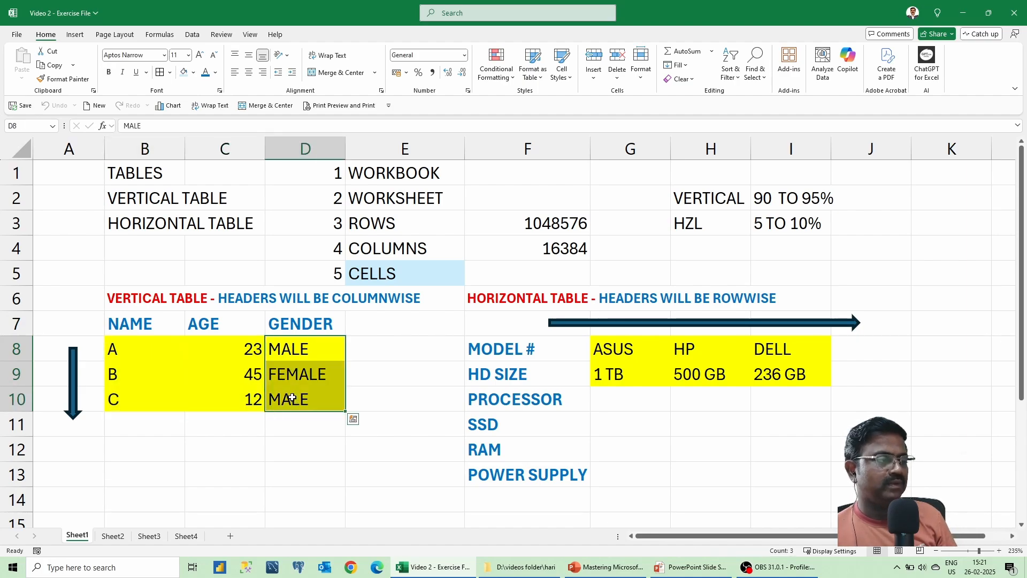
drag(143, 349, 145, 407)
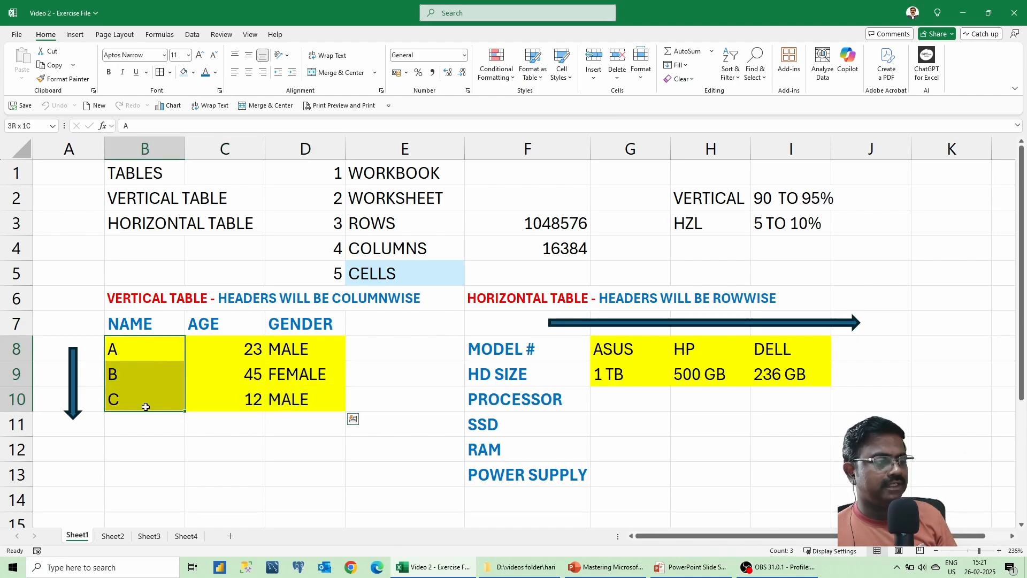
drag(202, 351, 214, 398)
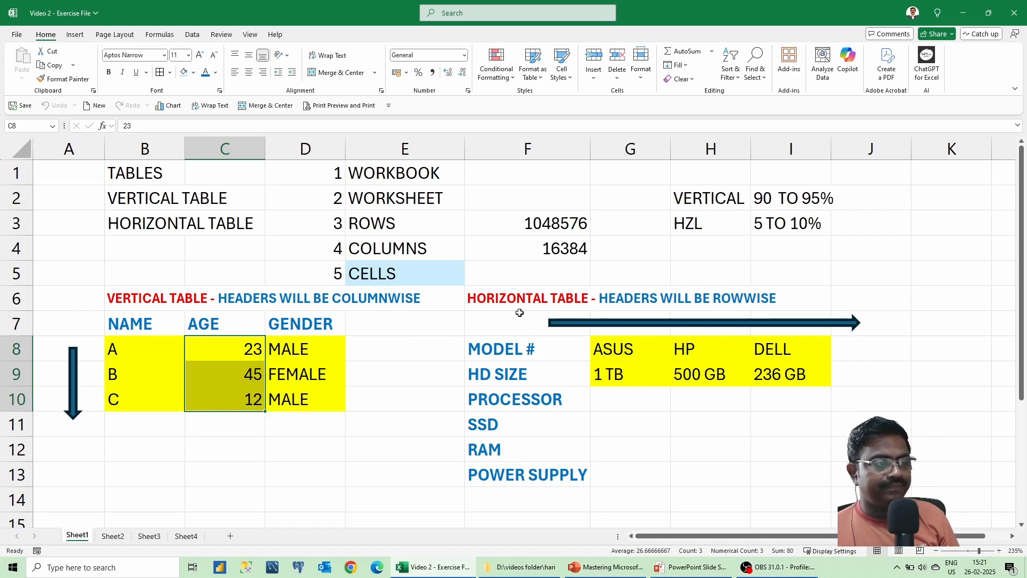
- Examine the horizontal table's row headers and model entries, along with the usage shares listed for vertical and horizontal tables
click(494, 358)
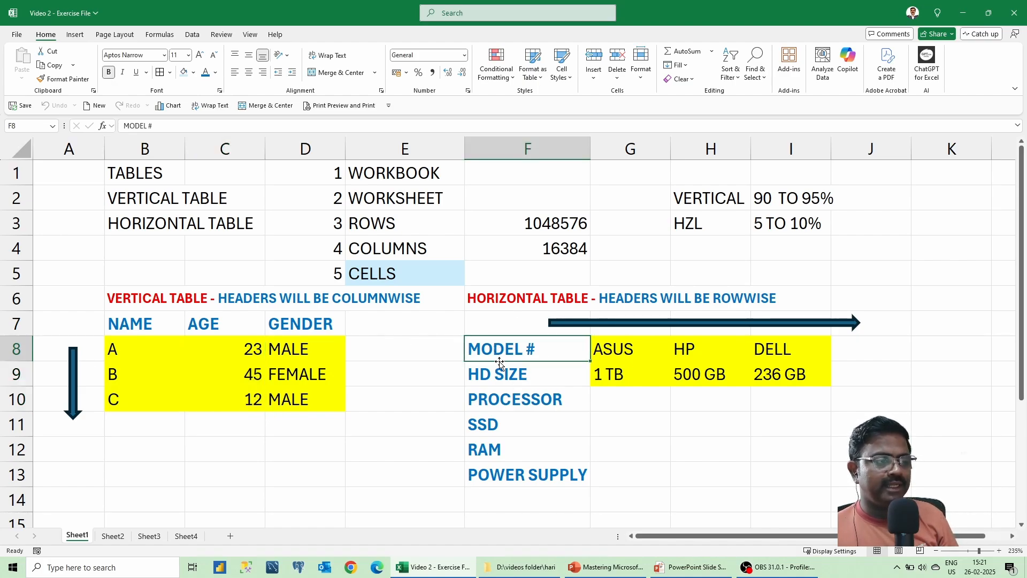
click(502, 375)
click(512, 398)
click(523, 415)
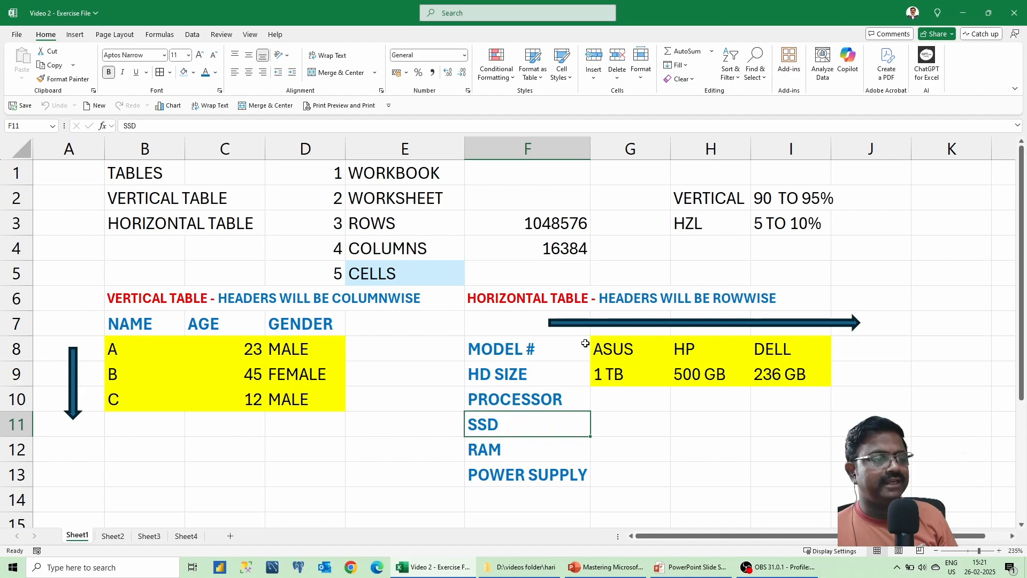
click(610, 346)
click(706, 342)
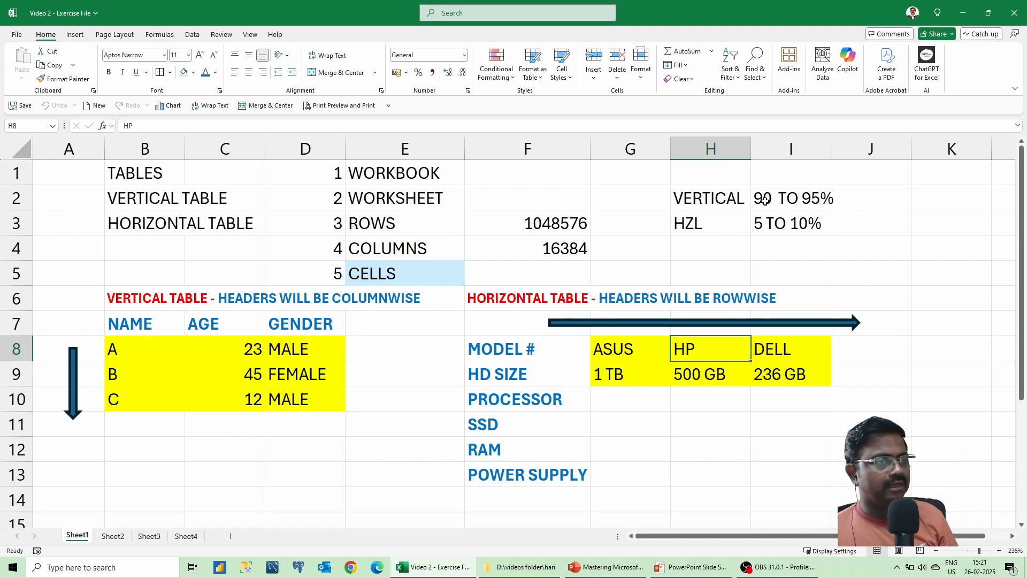
click(733, 200)
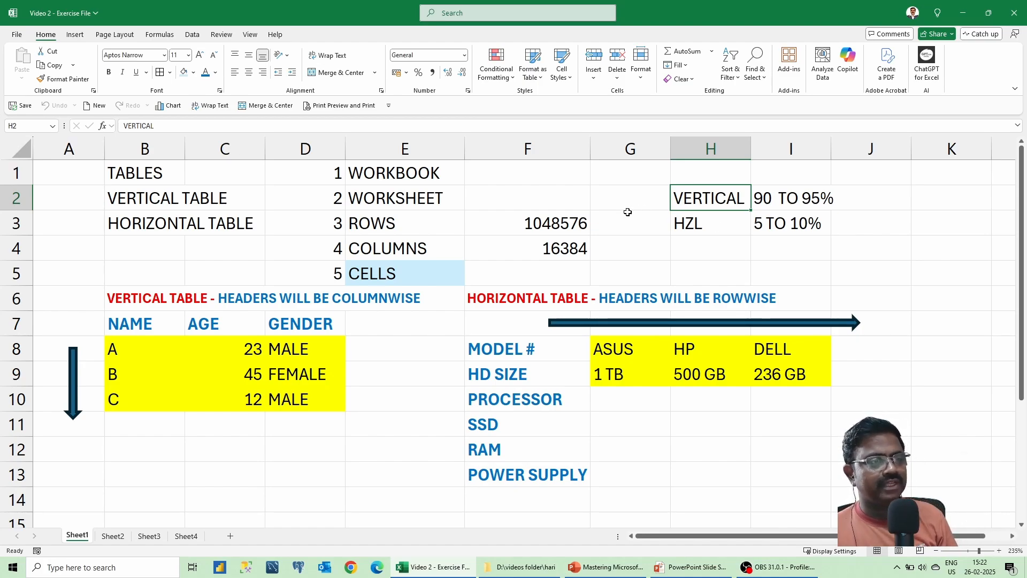
click(729, 227)
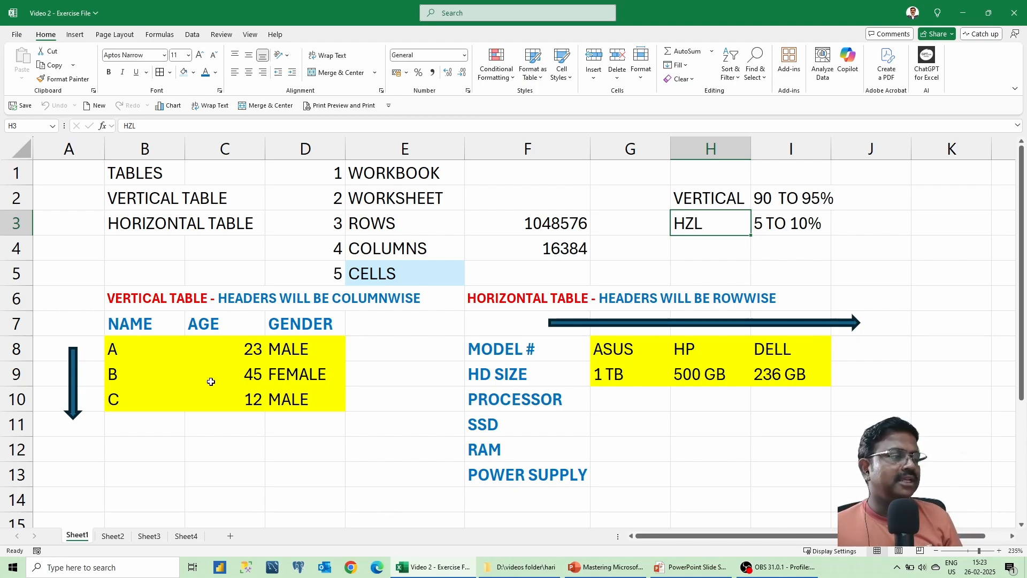
click(255, 425)
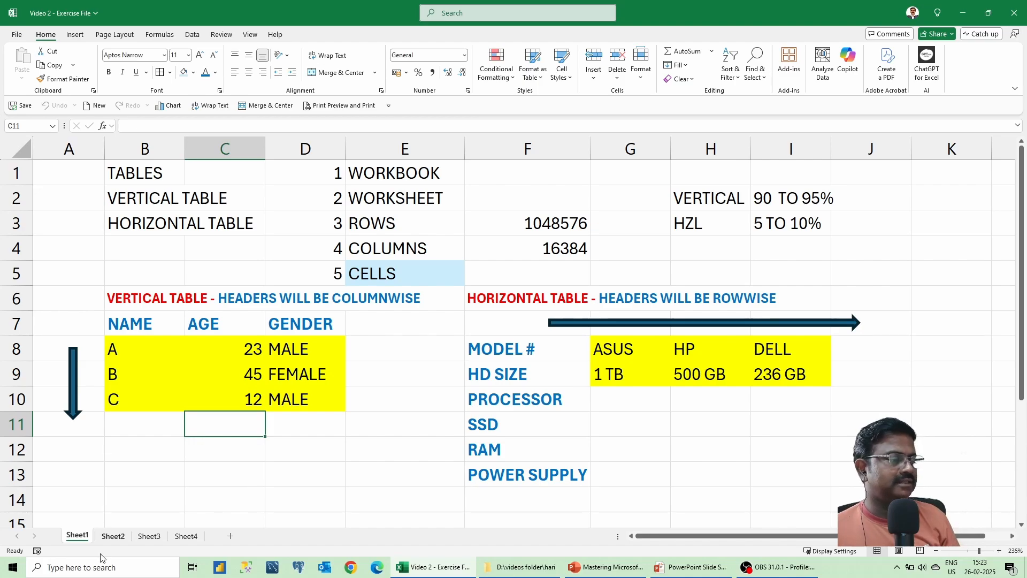
- Add a new blank worksheet directly after Sheet1
click(231, 536)
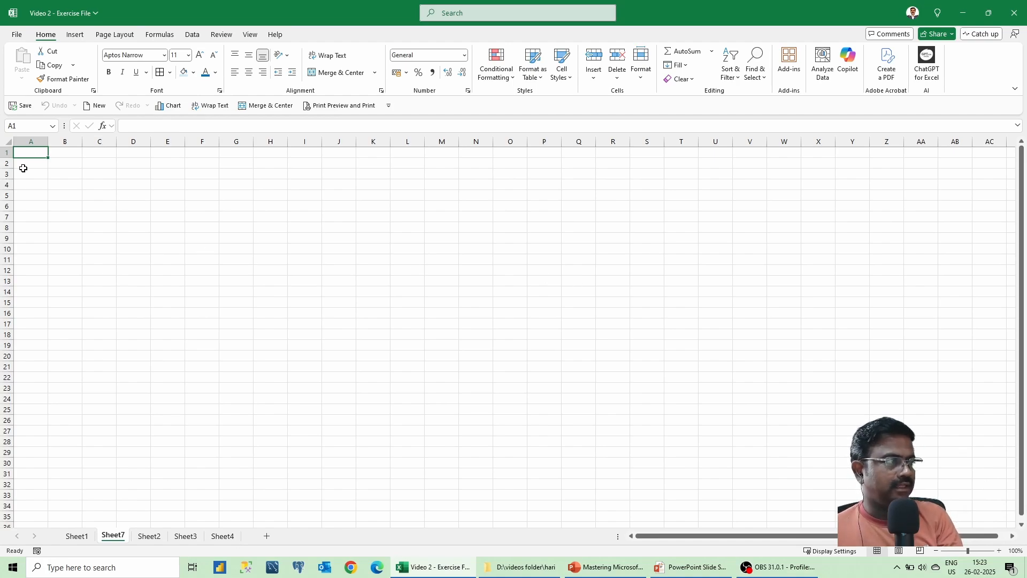
ctrl+scroll(256, 245, up, 5)
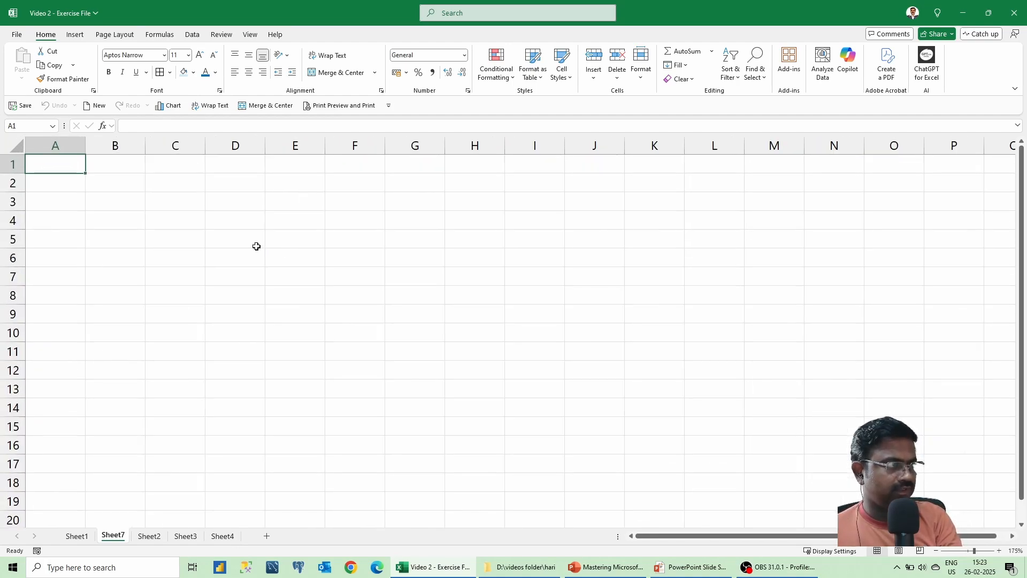
ctrl+scroll(256, 246, up, 5)
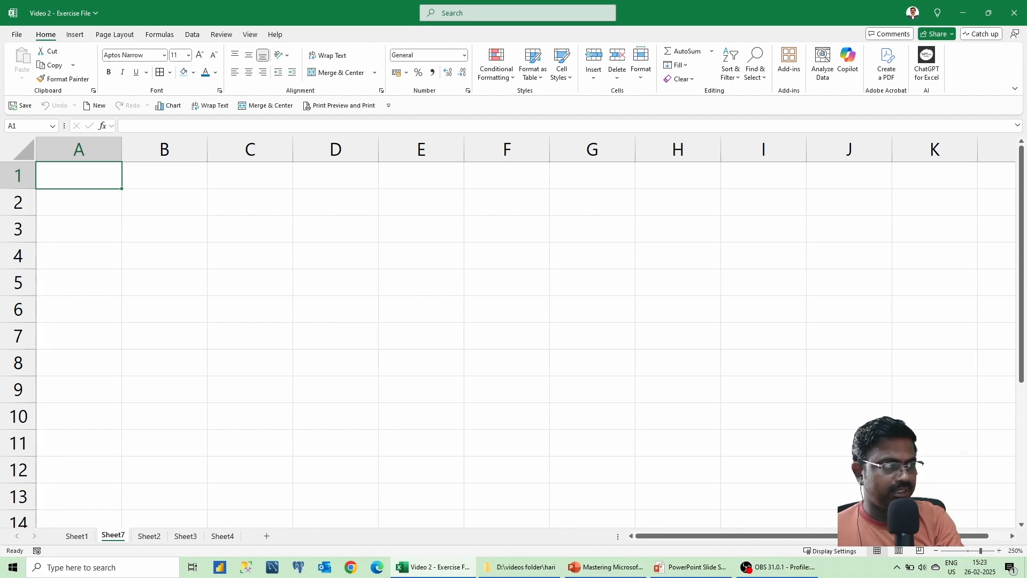
scroll(509, 331, down, 4)
scroll(508, 332, up, 5)
scroll(508, 332, down, 4)
scroll(508, 332, up, 4)
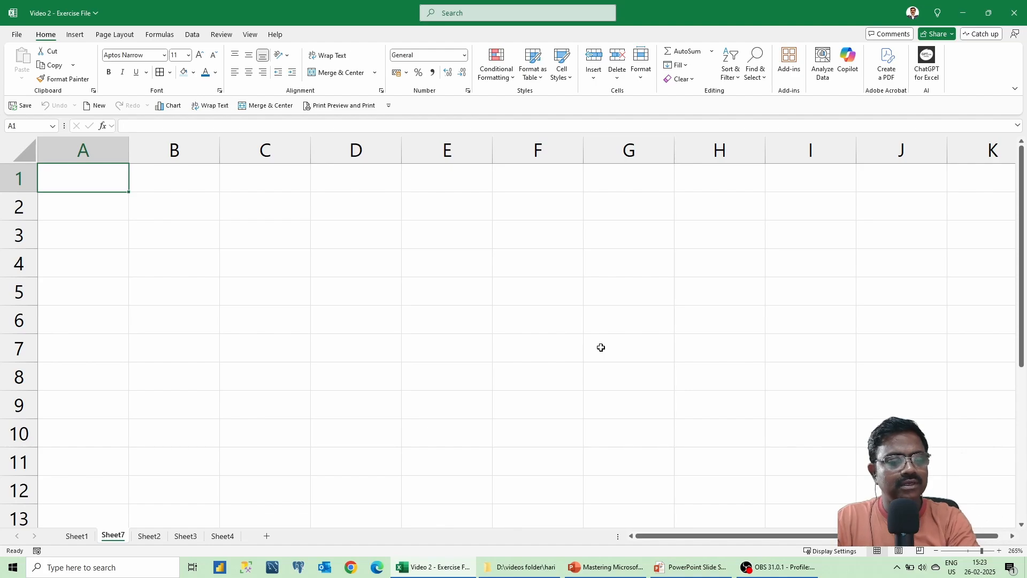
- Enter the column headers EMP ID, EMP NAME and DEPT in cells A1 to C1 of the new sheet
text(EMP ID)
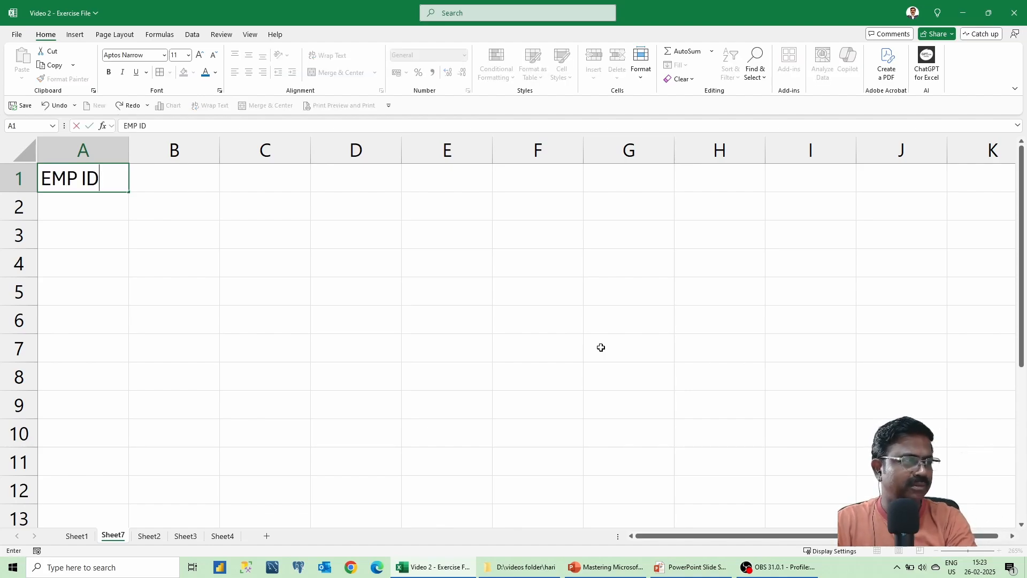
key(Tab)
text(EM)
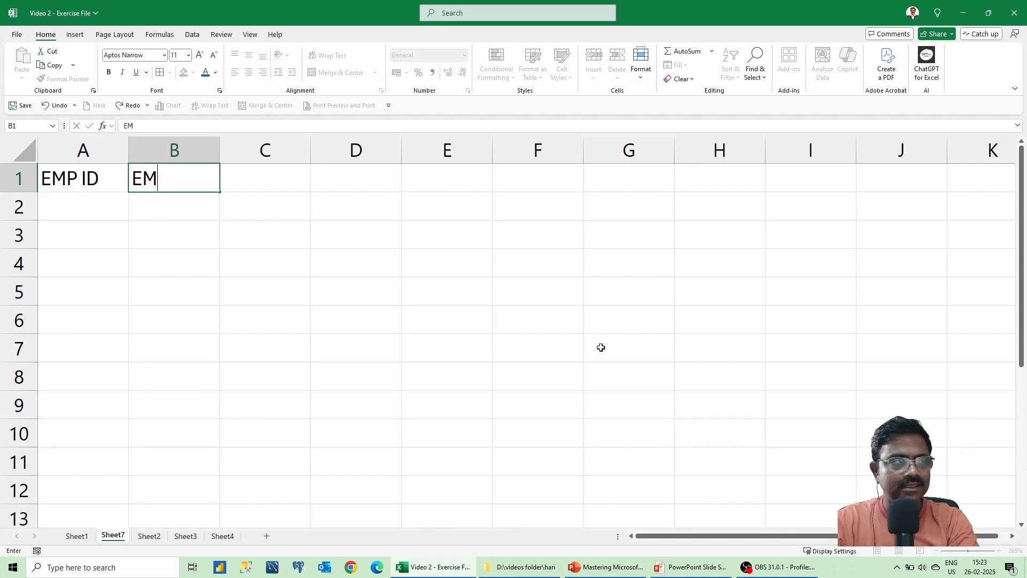
text(P NA)
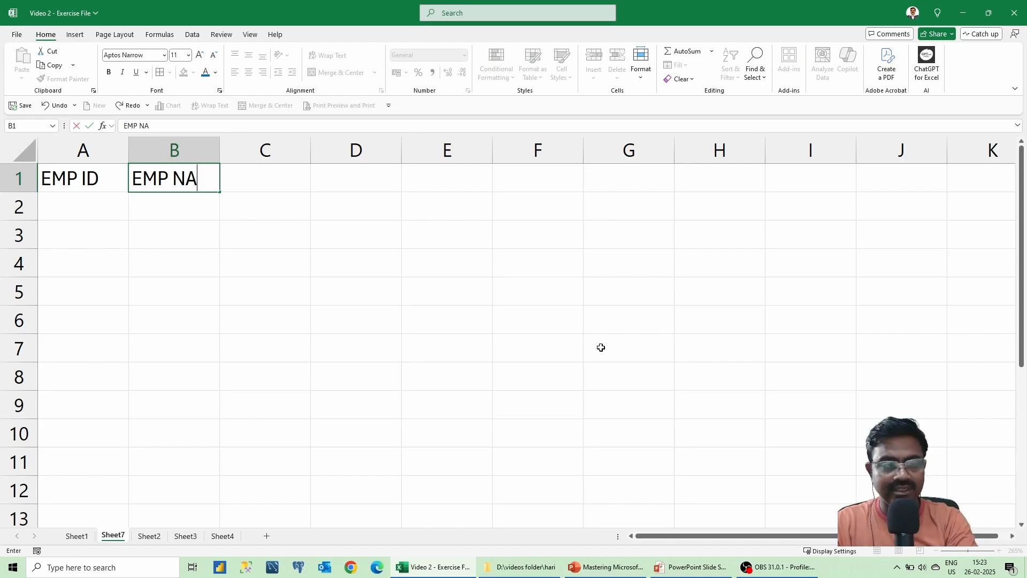
text(ME)
key(Tab)
text(DE)
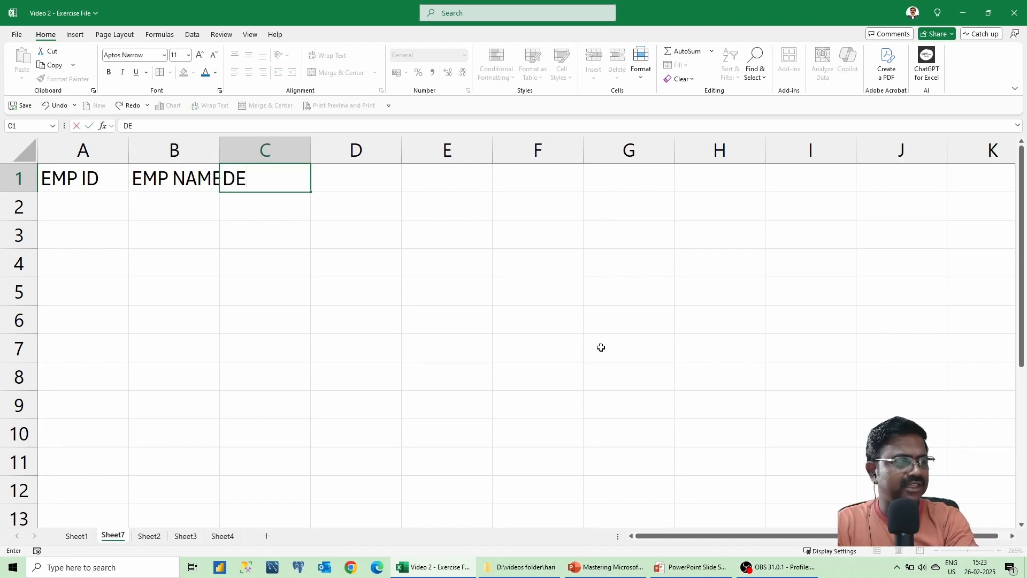
text(PT)
key(Tab)
- Enter the column headers TRAINING in cell D1 and DATE in cell E1
text(DATE)
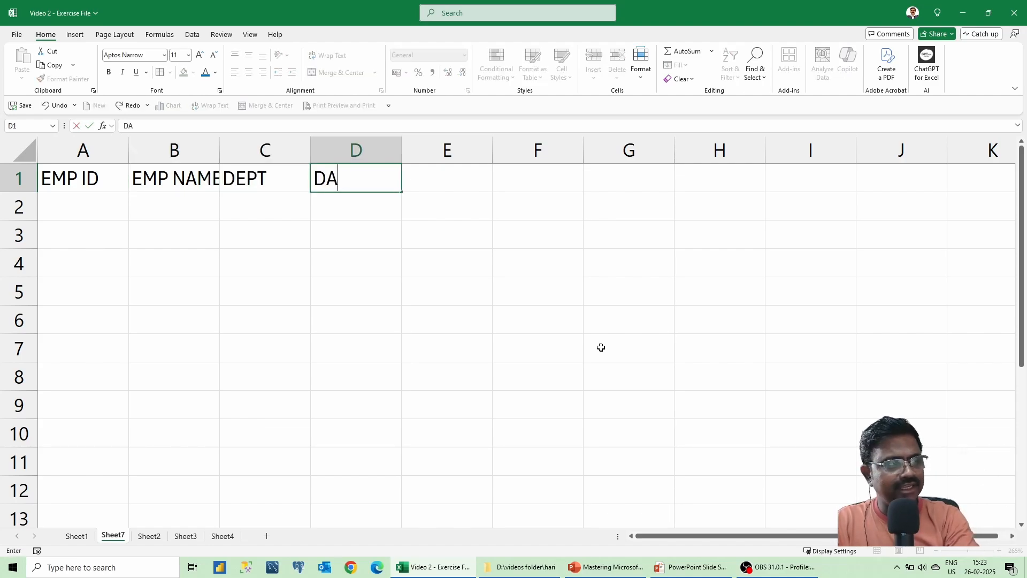
key(BackSpace)
key(BackSpace)
key(BackSpace)
key(BackSpace)
text(TRAINING)
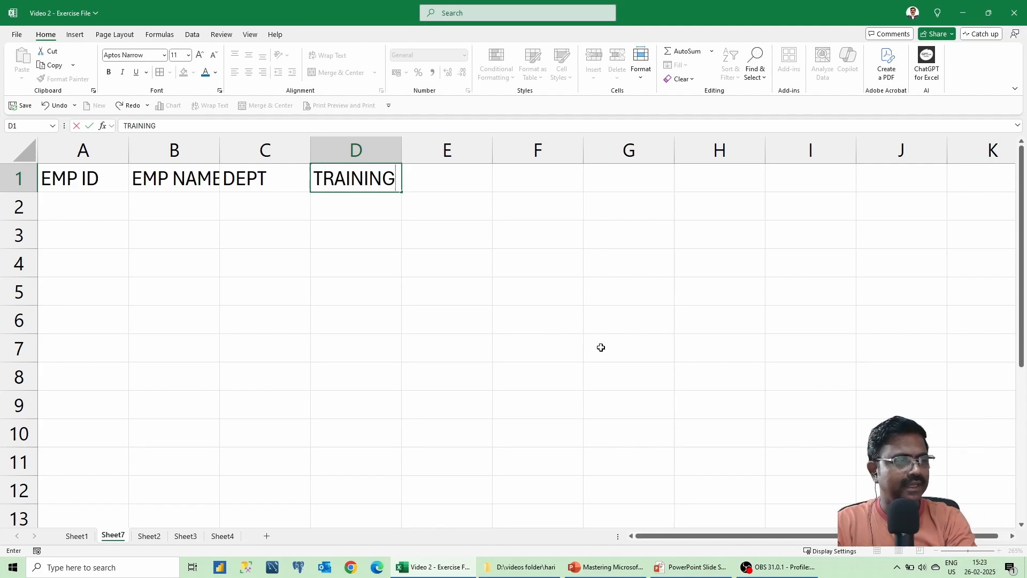
key(Tab)
text(DATE)
key(Tab)
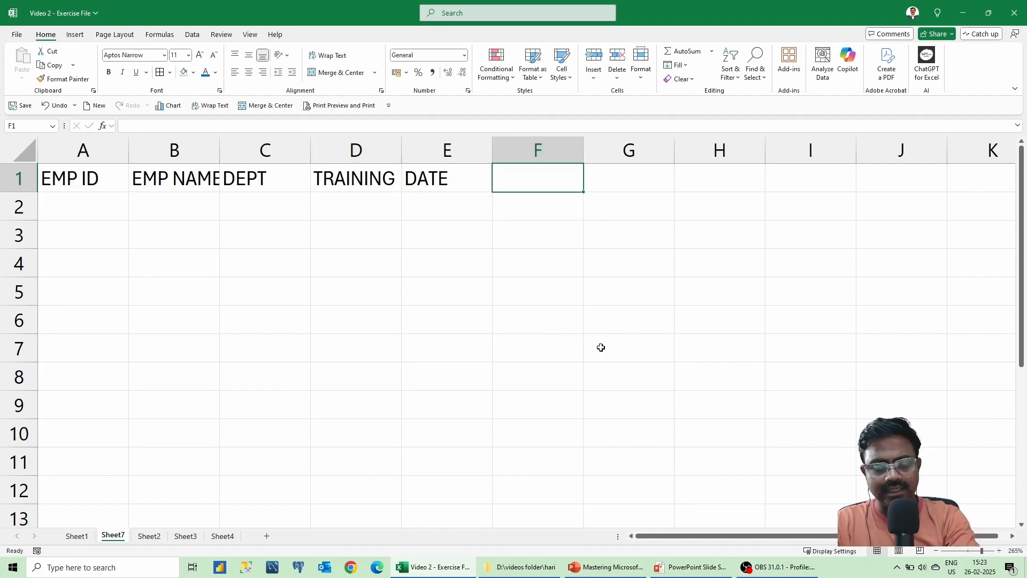
- Enter the column headers START TIME in cell F1 and END TIME in cell G1
text(START TIME)
key(Tab)
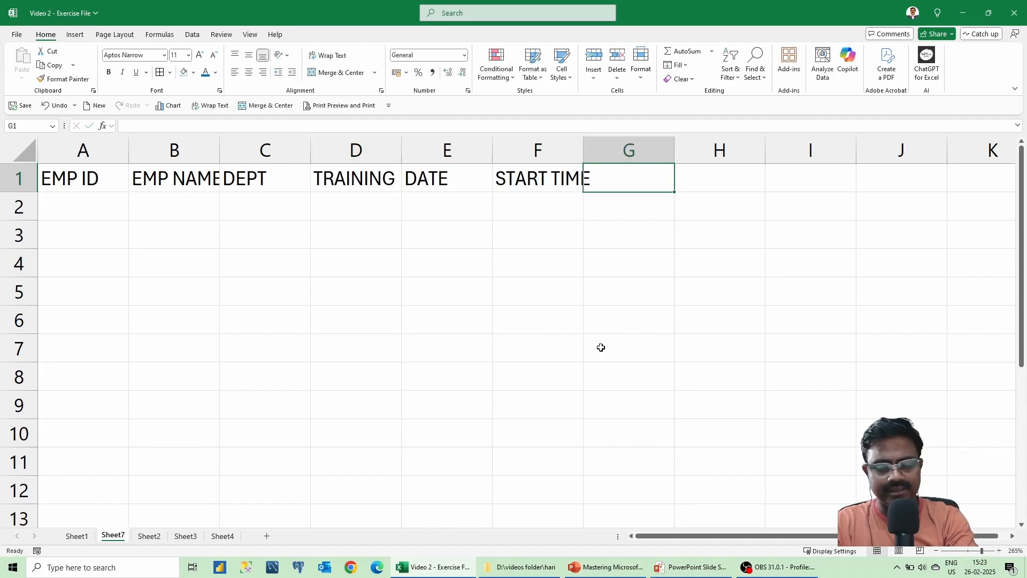
text(END D)
text(I)
key(BackSpace)
key(BackSpace)
text(TIME)
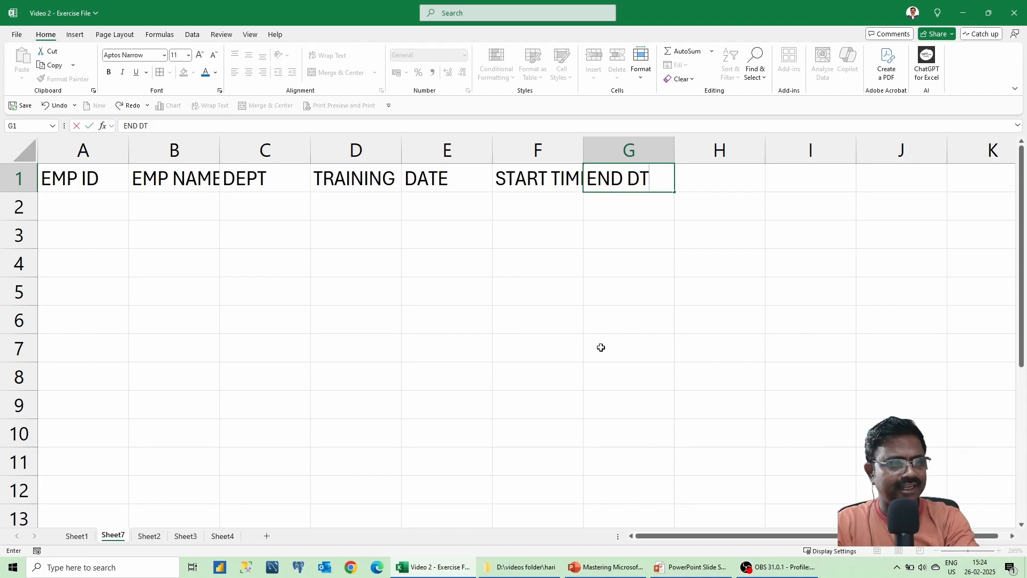
key(Tab)
- Enter the column headers PRE ASSESSMENT SCORE, POST ASSESSMENT SCORE and IMPROVEMENT % in cells H1 to J1
text(PRE ASS)
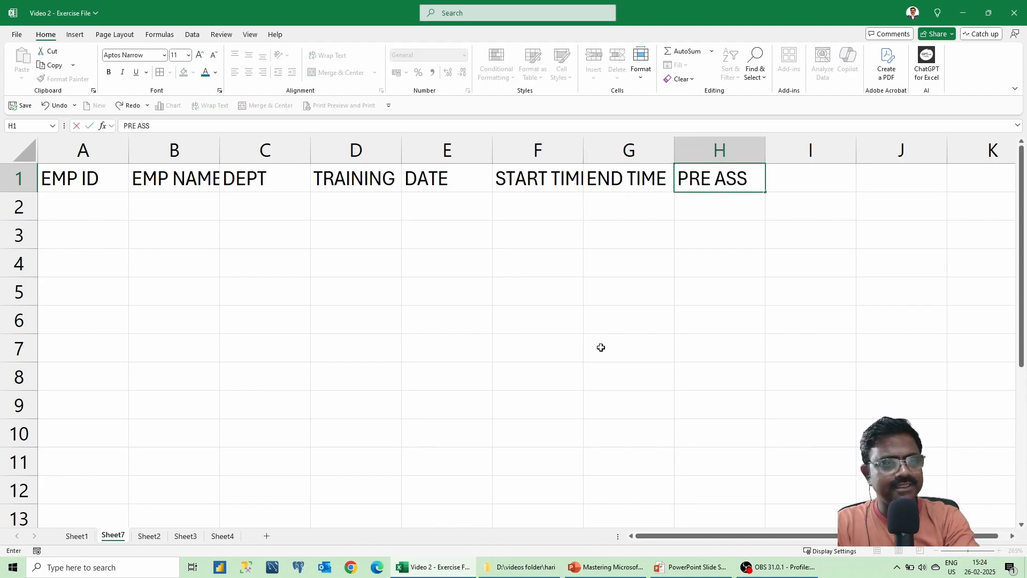
text(ESSENT)
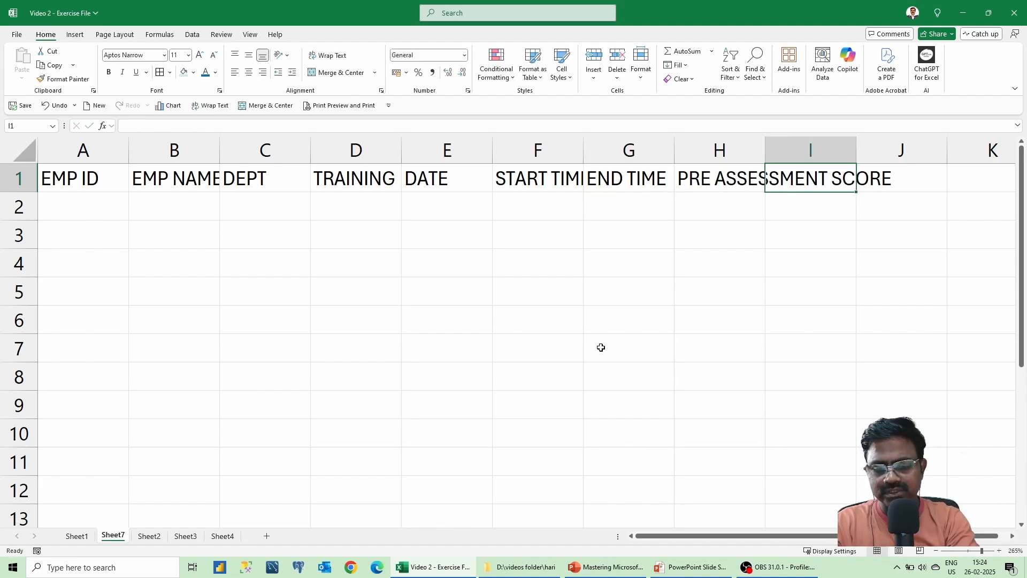
text(POST ASSES)
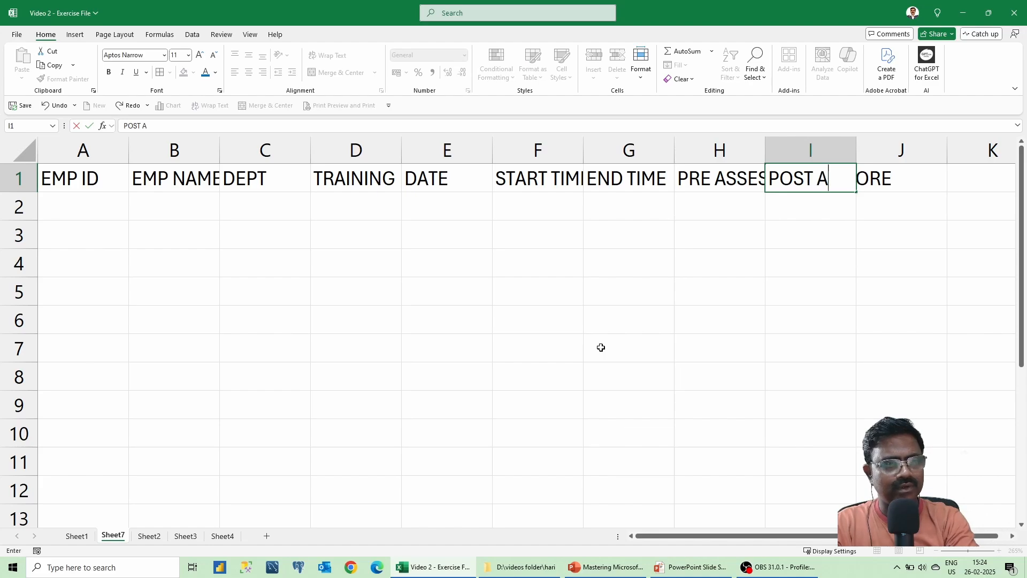
text(SMENT SCORE)
key(Tab)
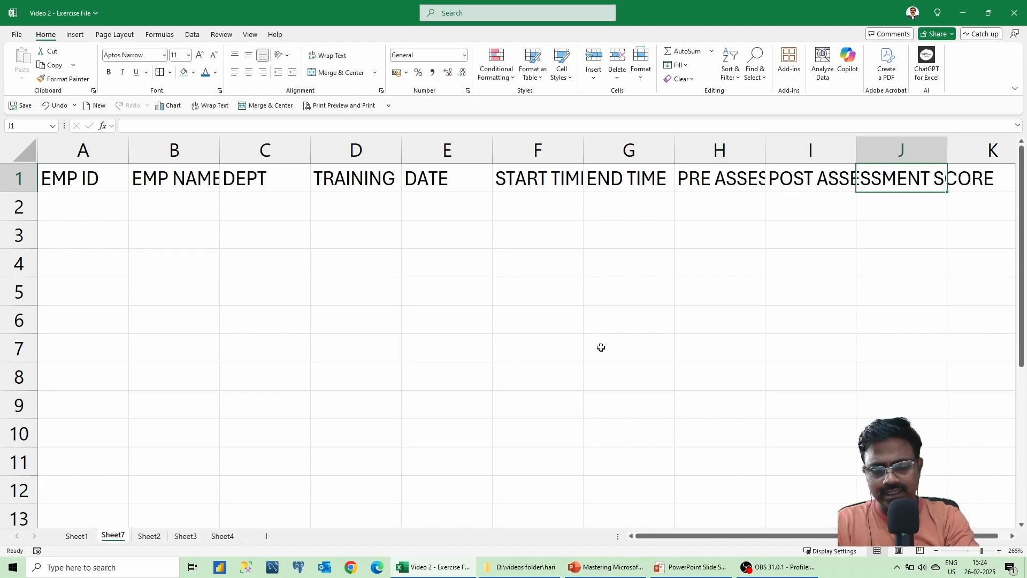
text(IMPROVEMENT)
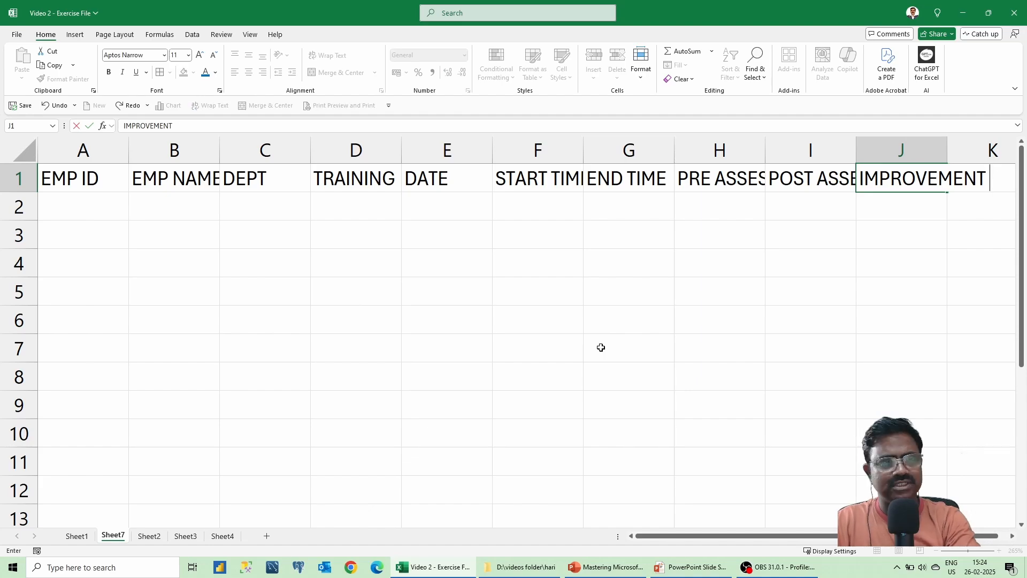
text( %)
key(Return)
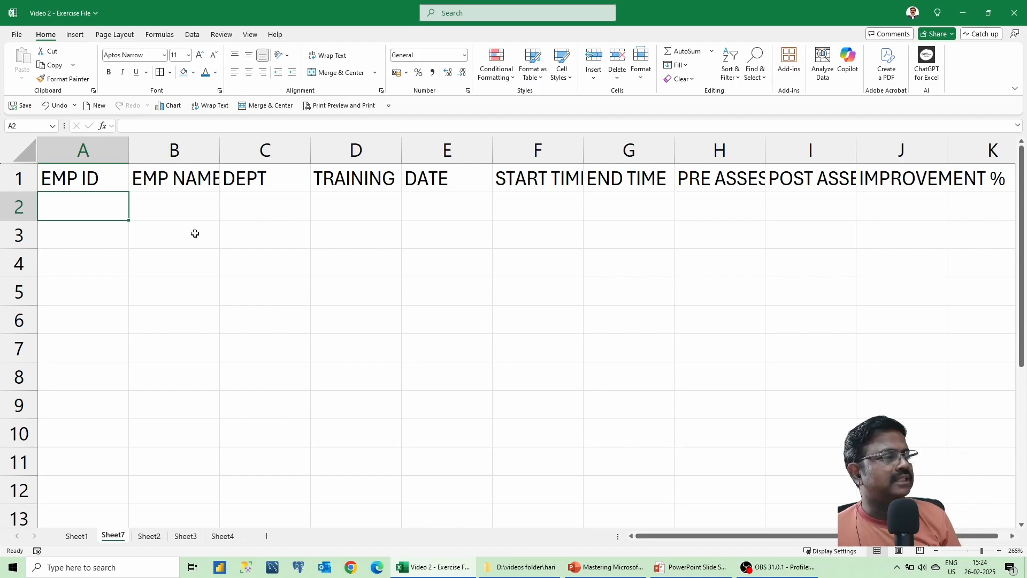
- AutoFit the width of all columns on the sheet to their header text
double_click(128, 149)
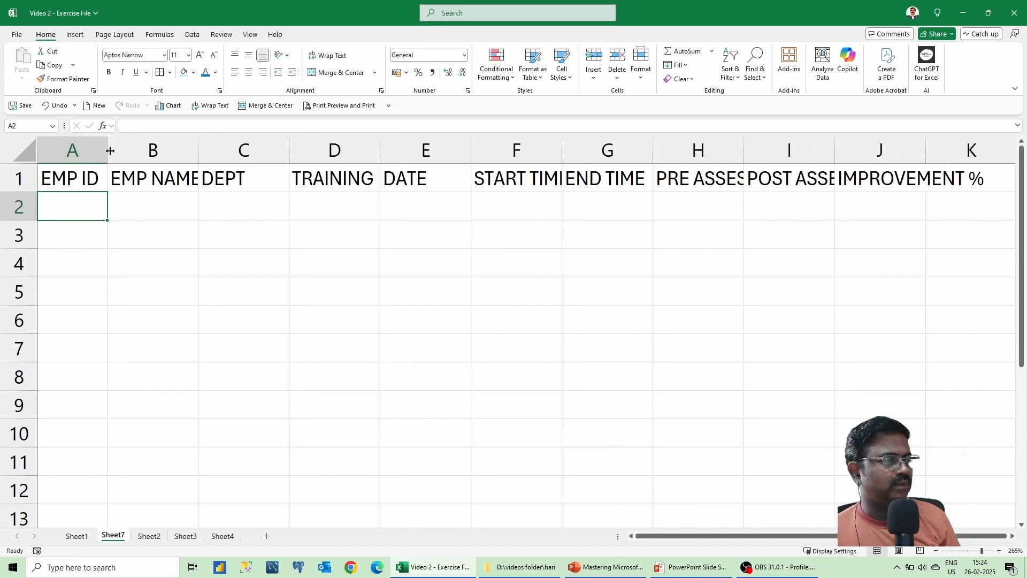
drag(110, 151, 109, 150)
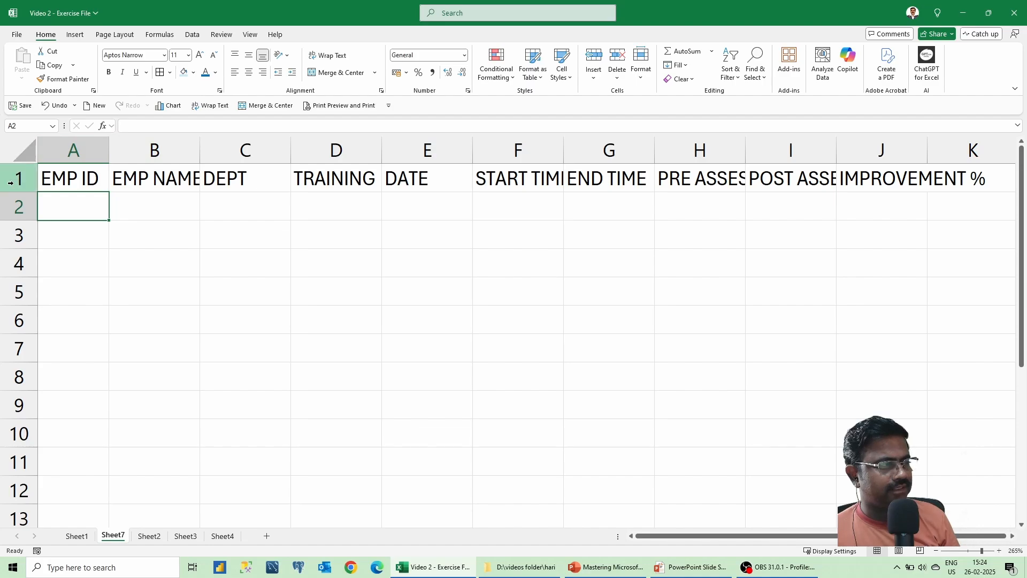
click(23, 147)
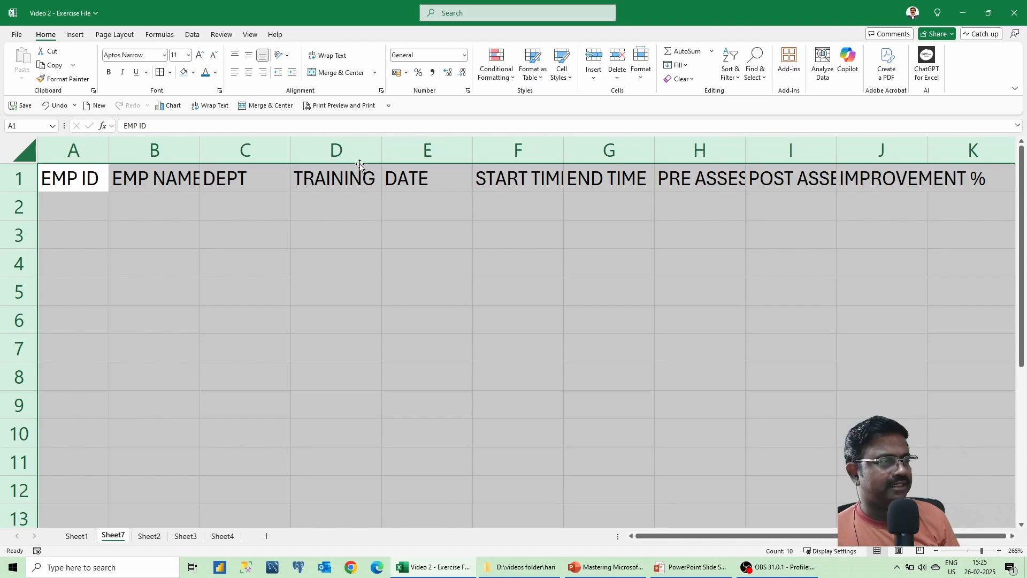
double_click(200, 147)
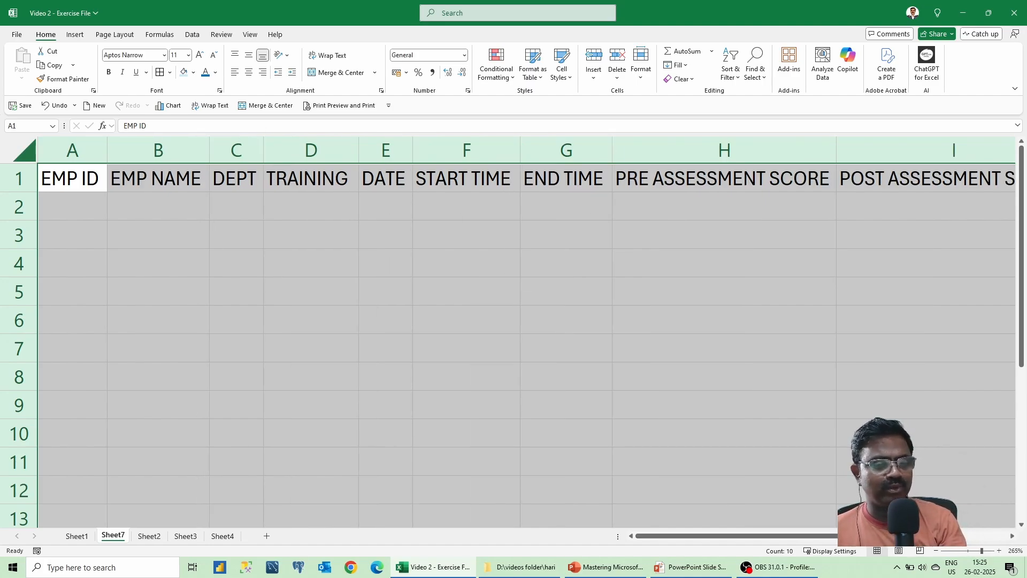
- Apply the Accent1 cell style to the header cells A1 to J1
click(935, 551)
click(936, 552)
click(936, 551)
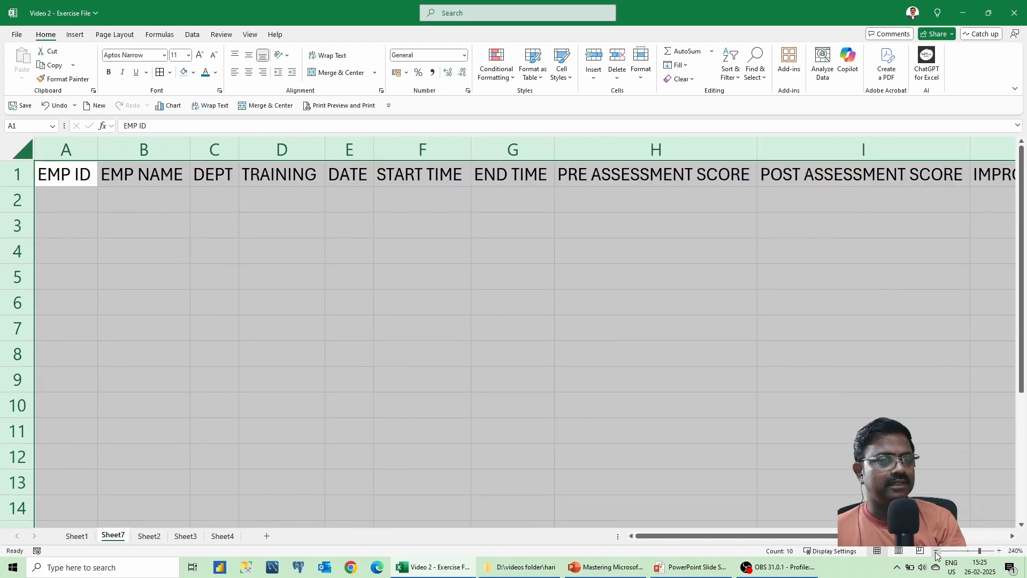
click(935, 552)
click(935, 551)
click(936, 551)
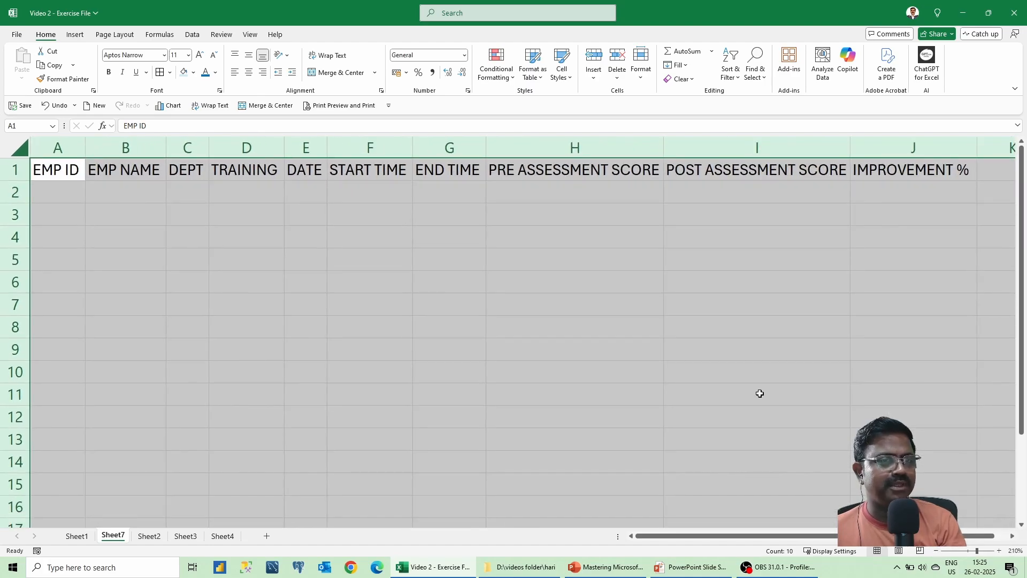
click(226, 189)
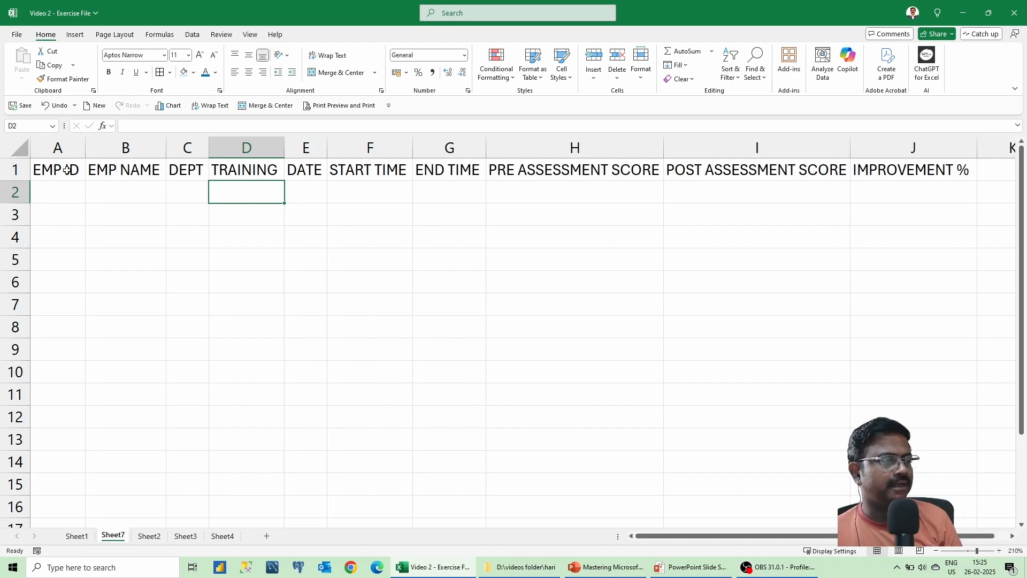
drag(67, 170, 905, 177)
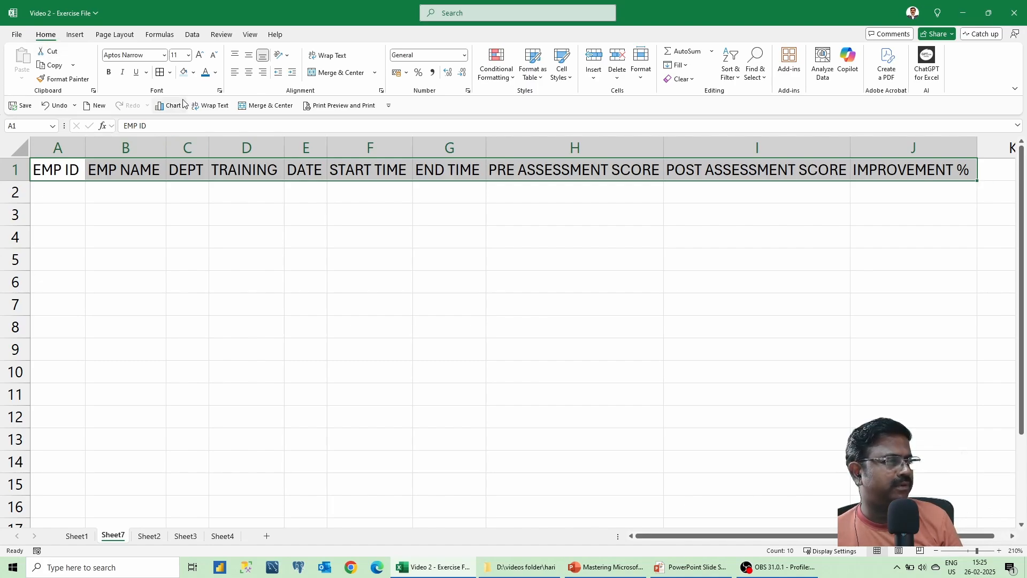
click(193, 74)
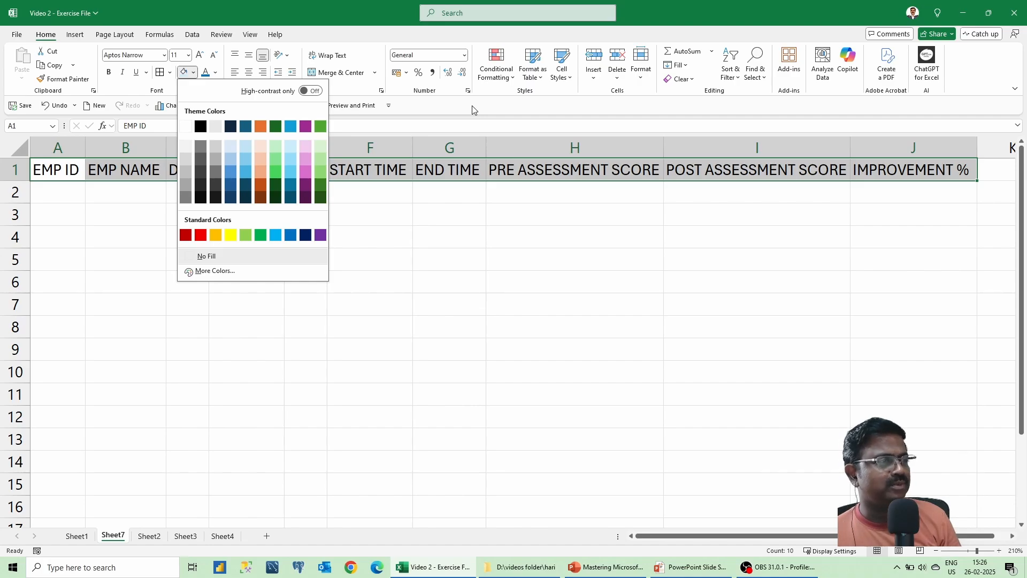
click(419, 114)
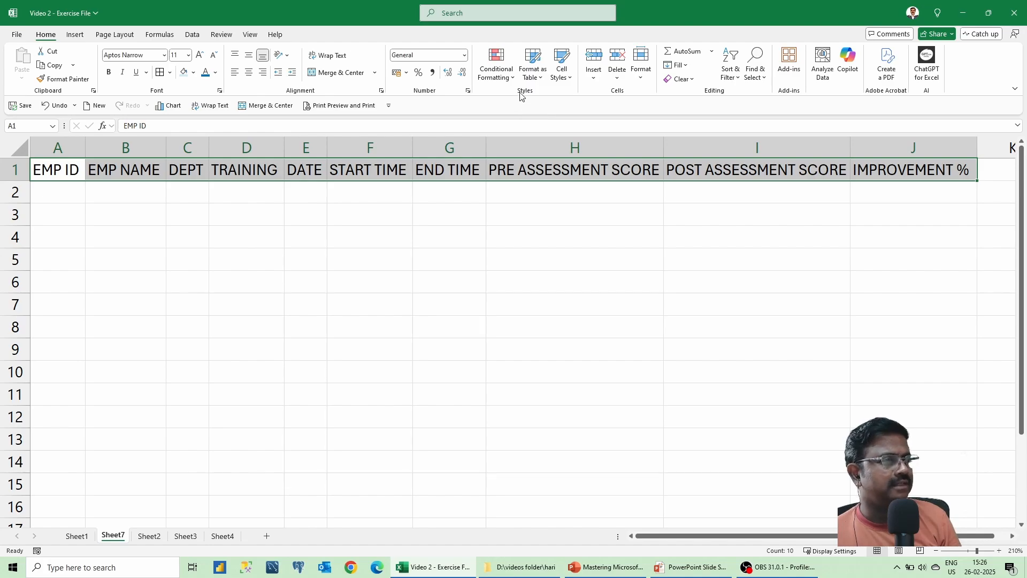
click(568, 80)
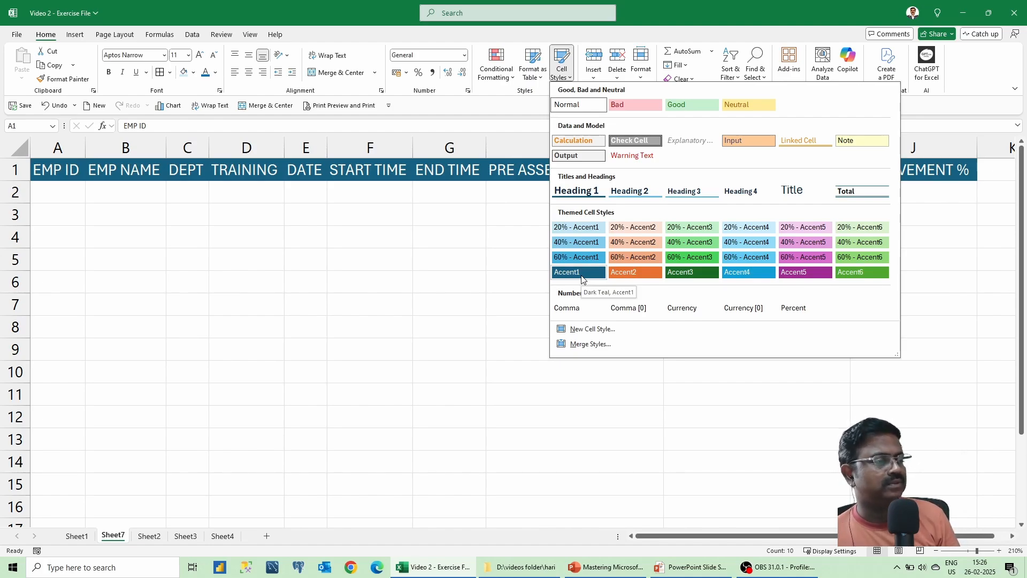
click(582, 277)
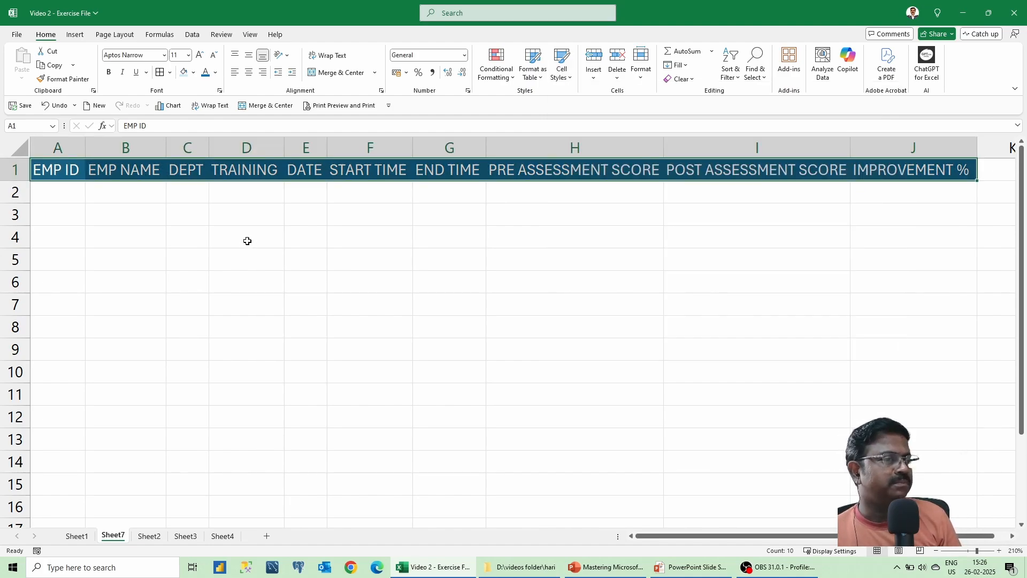
- Fill in the first employee's ID and name in row 2, with HR as department and TECHNICAL as training
click(71, 189)
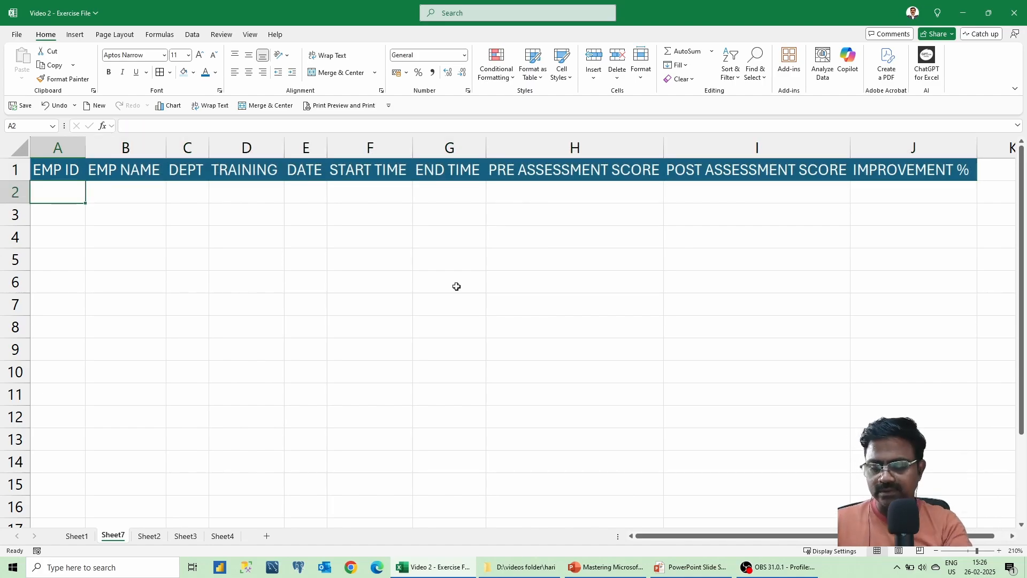
text(1001)
key(Tab)
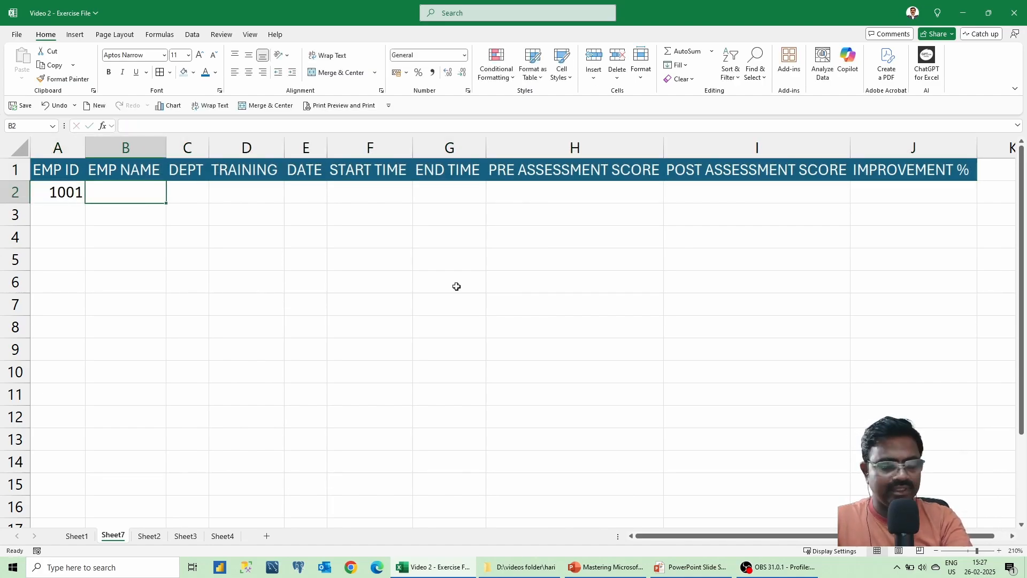
text(HARIHARAN)
key(Tab)
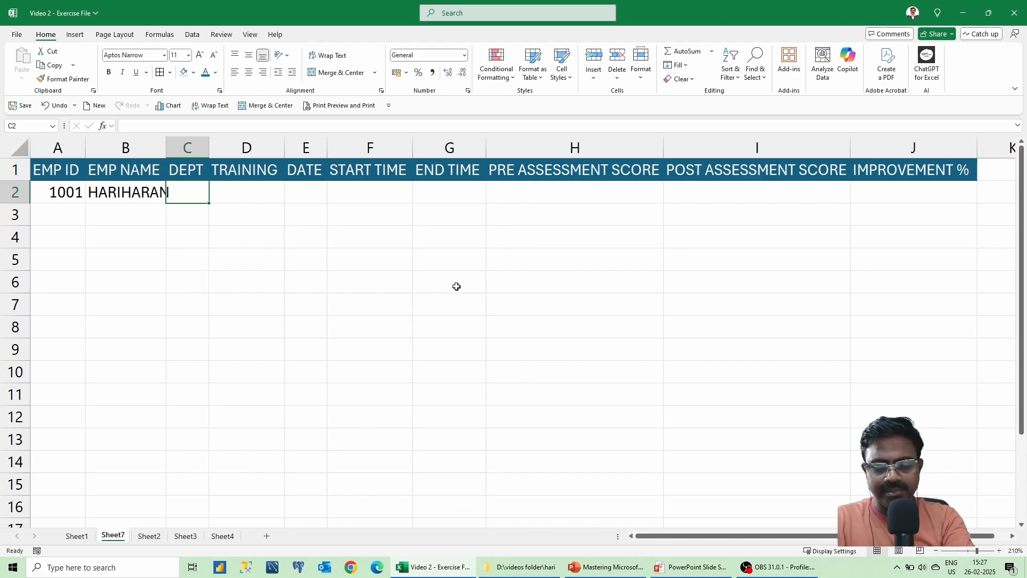
text(HR)
key(Tab)
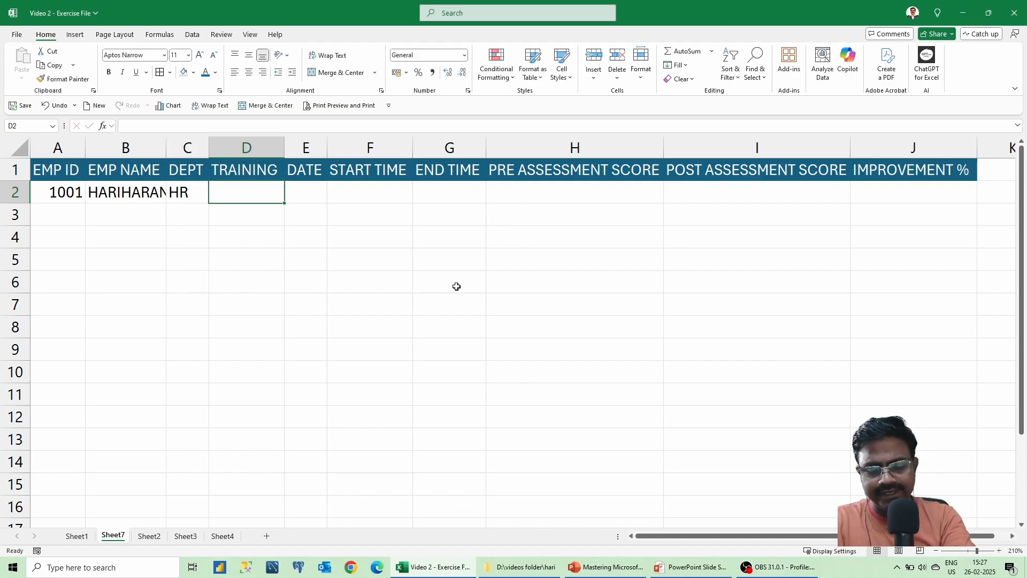
text(TECHNICAL)
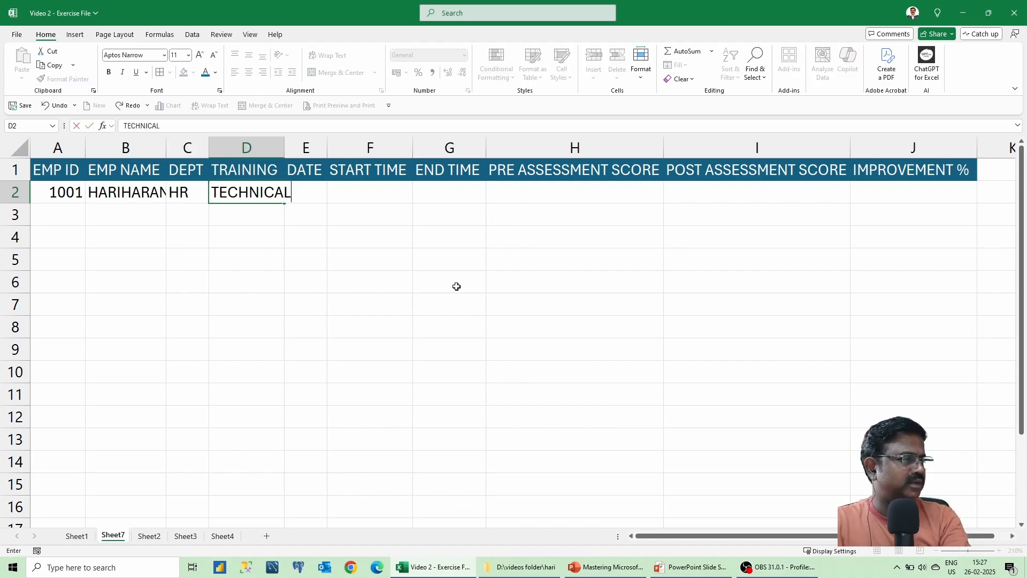
key(Tab)
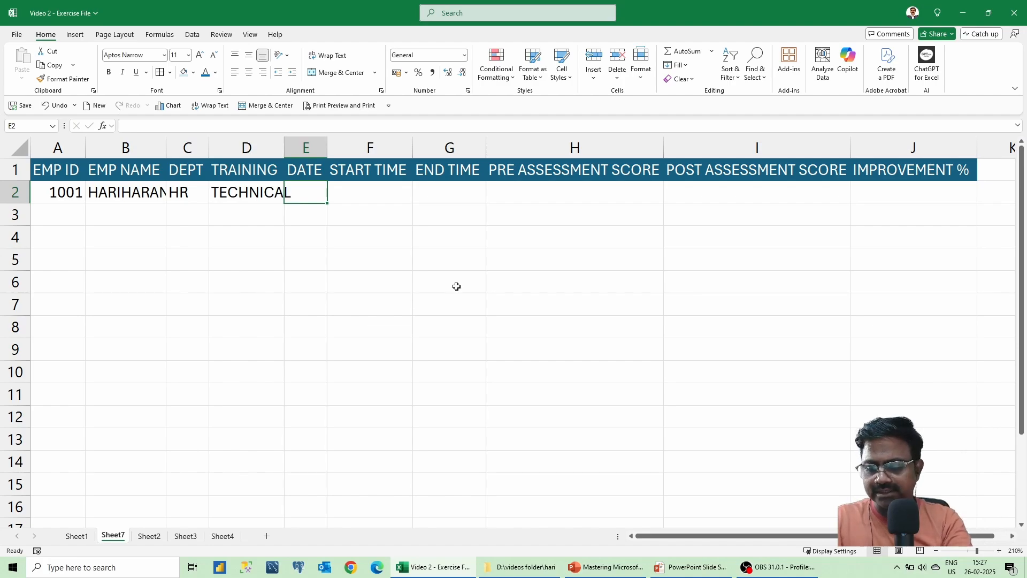
- Enter the training date 24-01-2024 in cell E2 and the start time 09:00 am in cell F2
text(24-0)
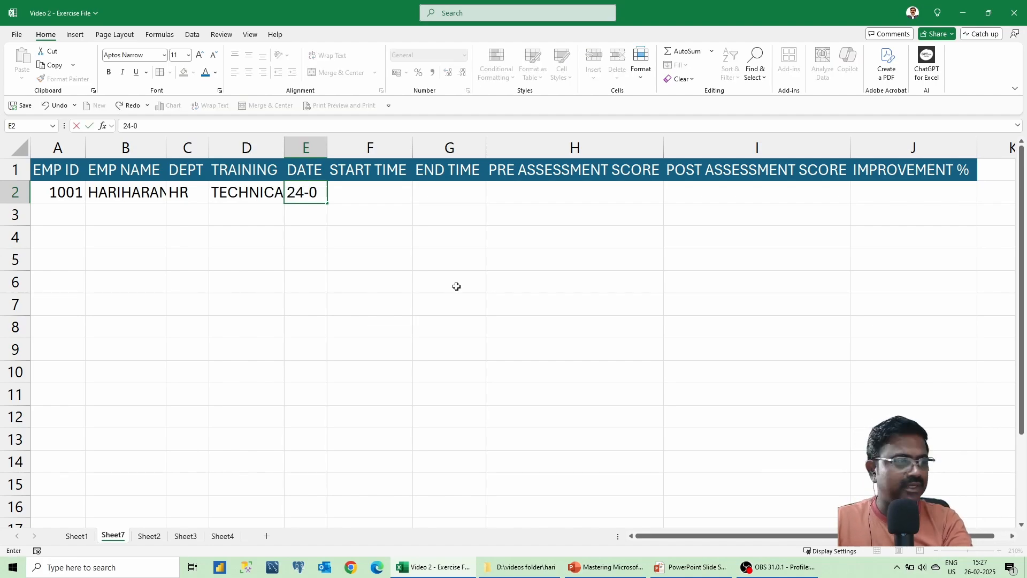
text(1-2024)
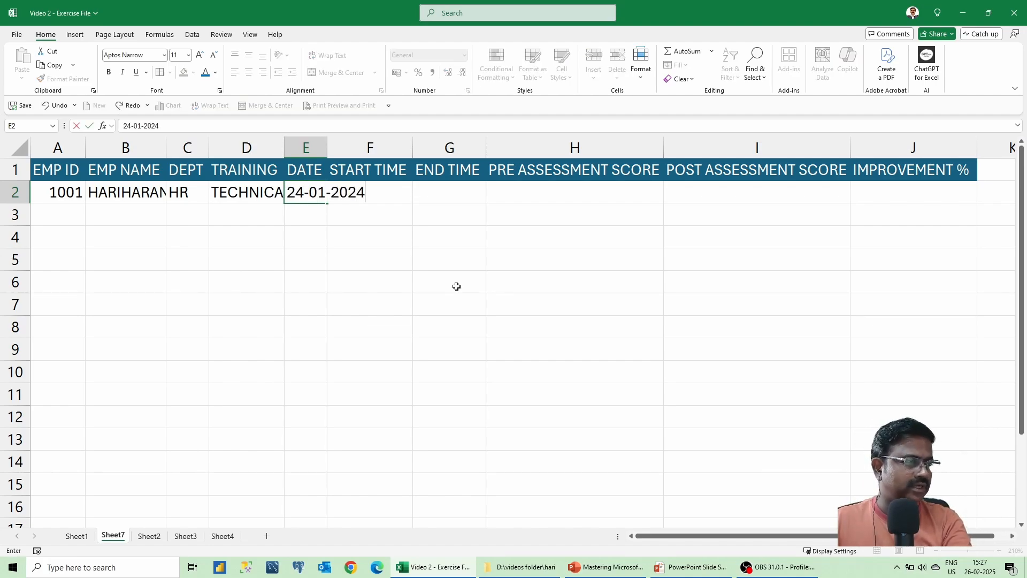
key(Tab)
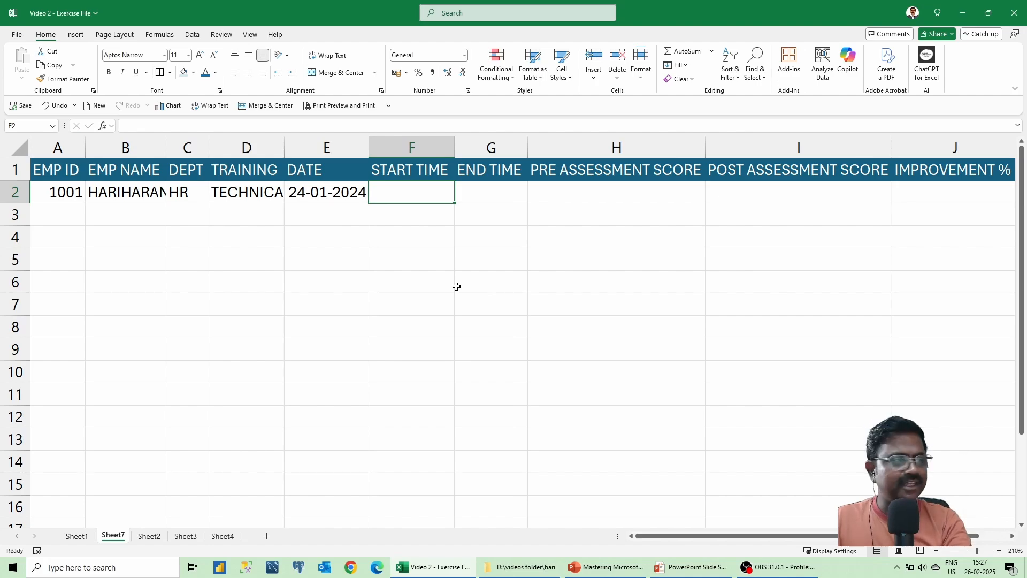
text(09:00)
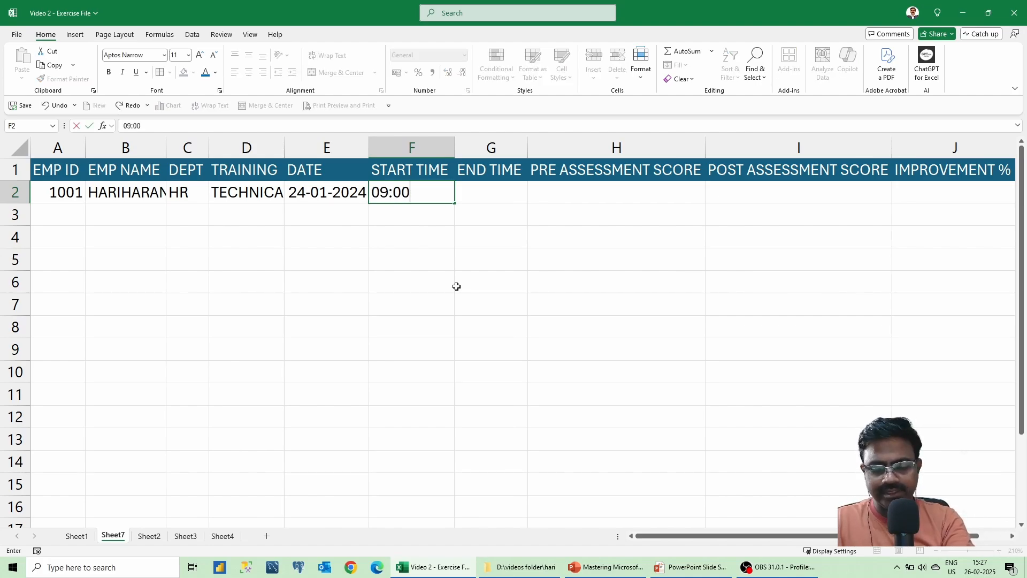
text( am)
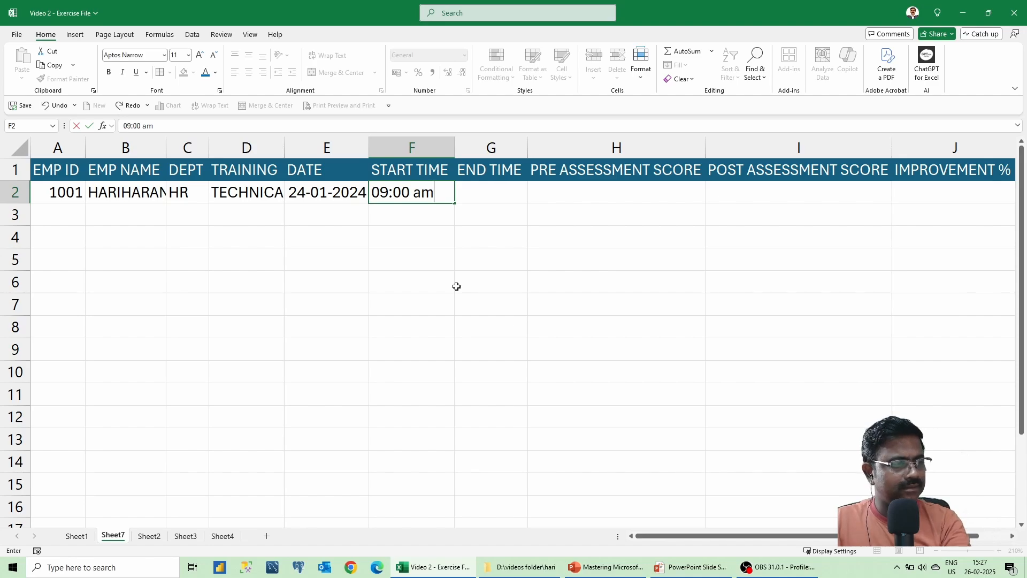
key(Tab)
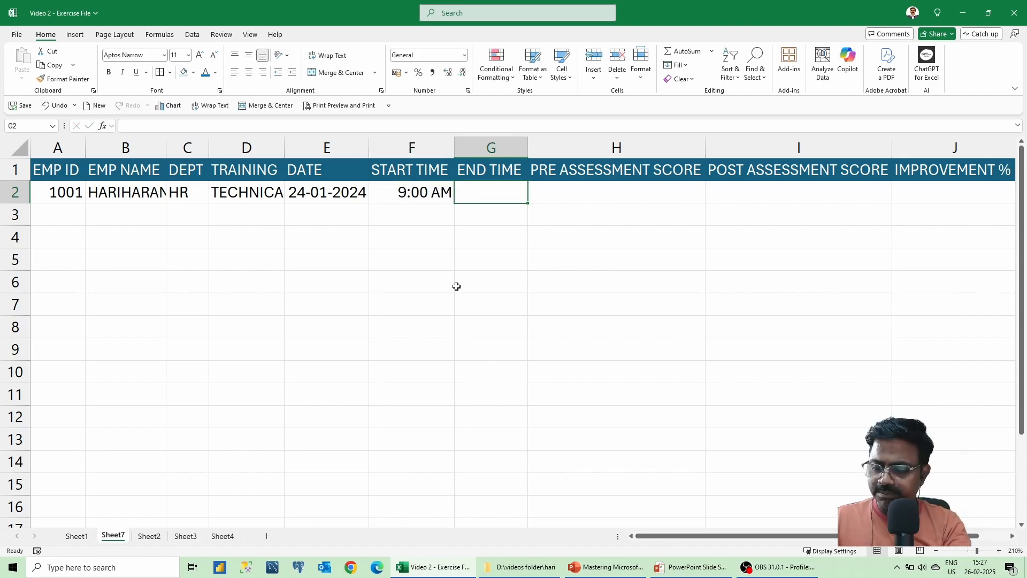
- Enter the end time 05:00 pm in cell G2 and select the first employee's pre-assessment score cell, H2
text(05)
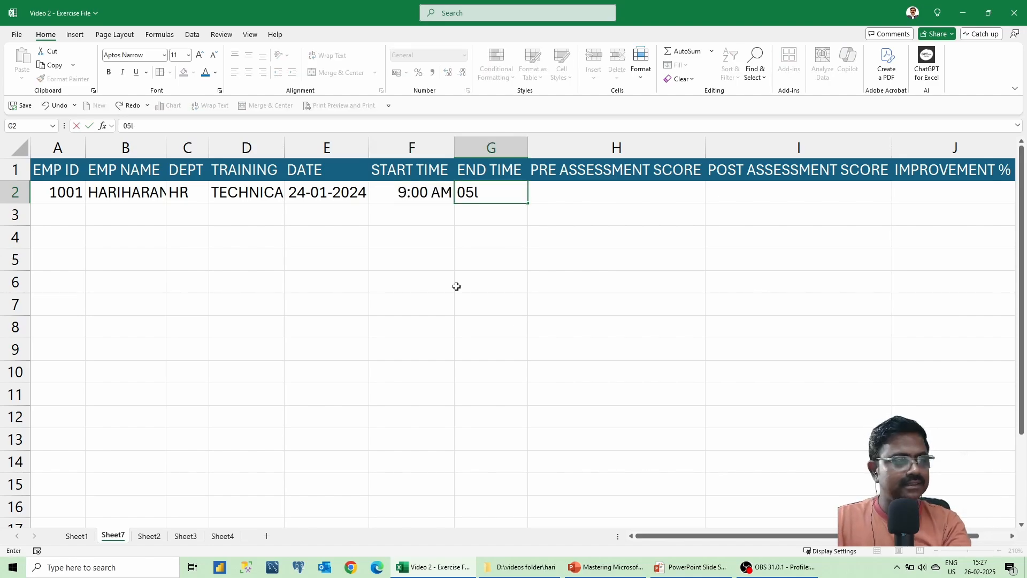
text(:00 pm)
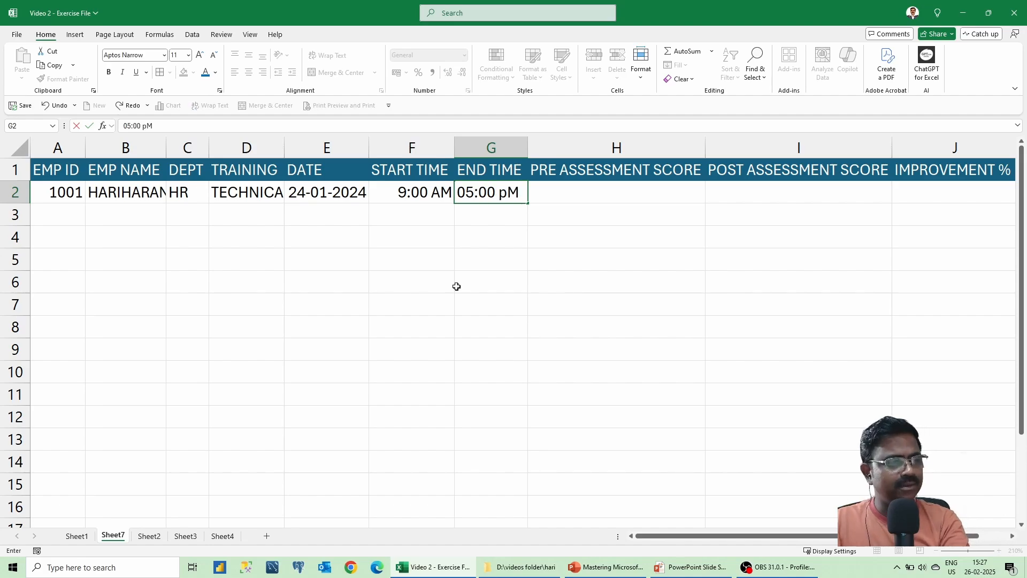
key(Return)
key(Right)
key(Right)
key(Right)
key(Right)
key(Right)
key(Right)
key(Right)
key(Up)
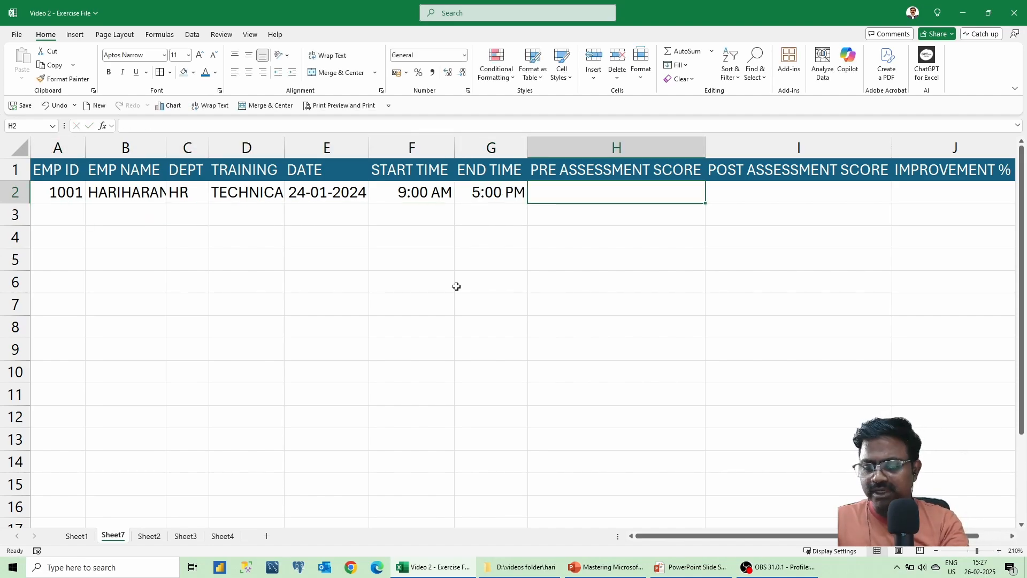
- Enter the first employee's pre-assessment score 5 in H2 and post-assessment score 10 in I2
text(5)
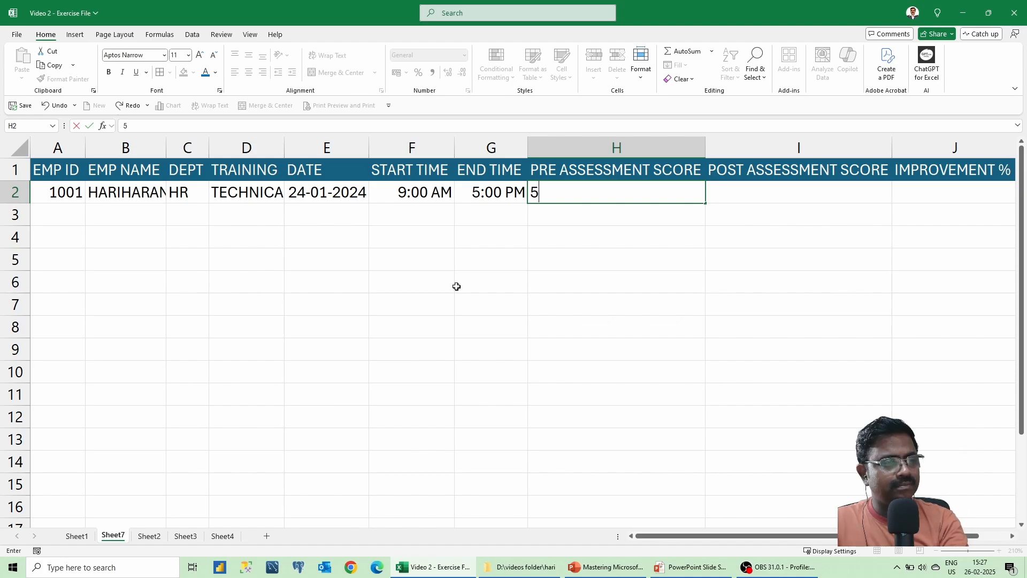
key(Right)
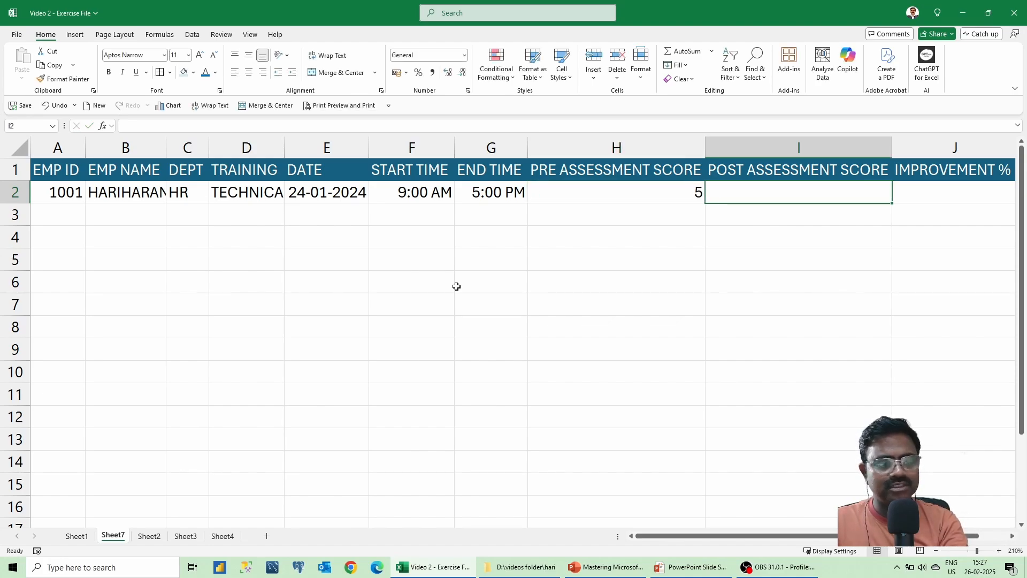
text(10)
key(Right)
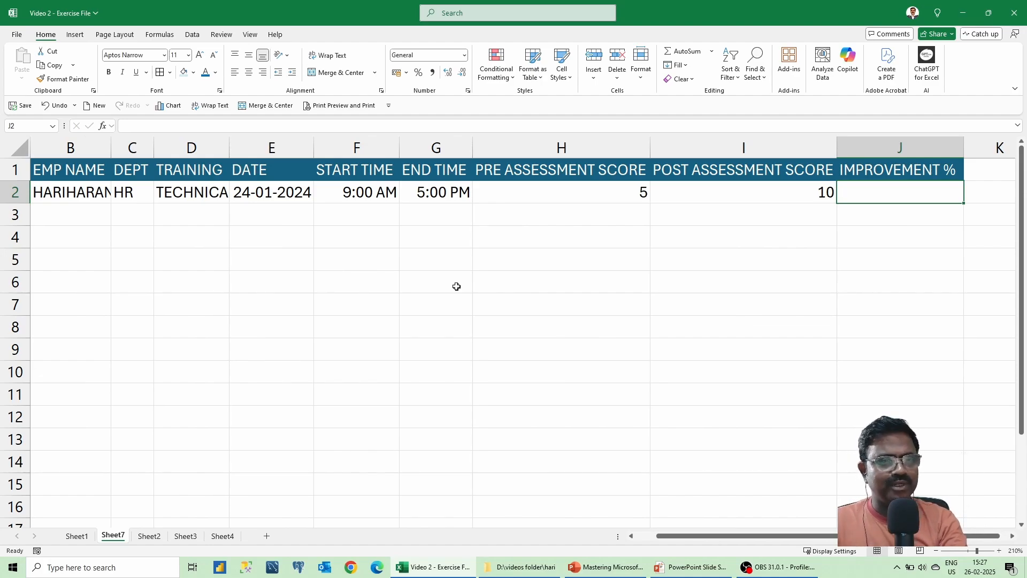
- Calculate the first employee's improvement in cell J2 with the formula =(I2-H2)/I2
text(=))
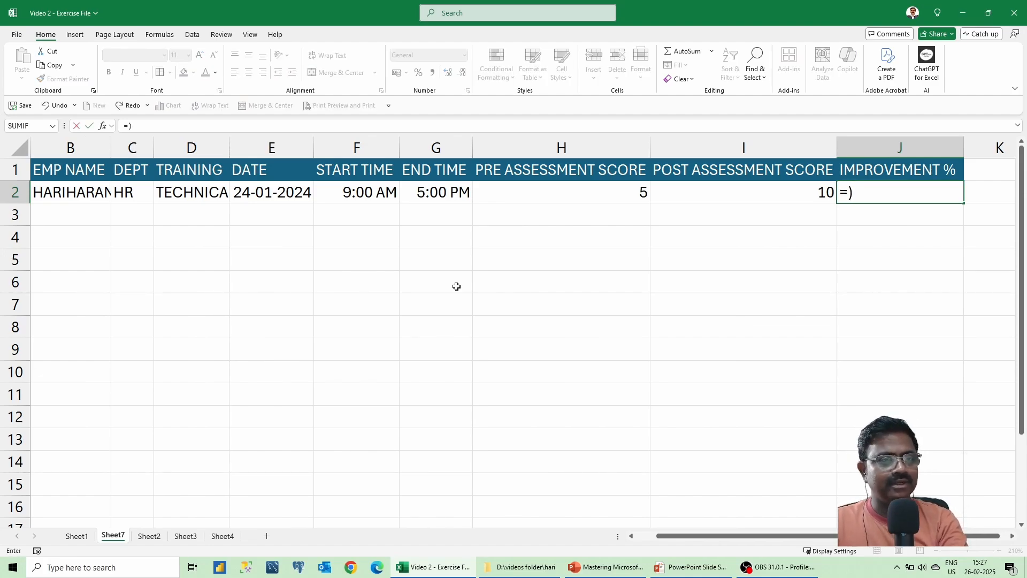
key(BackSpace)
text(()
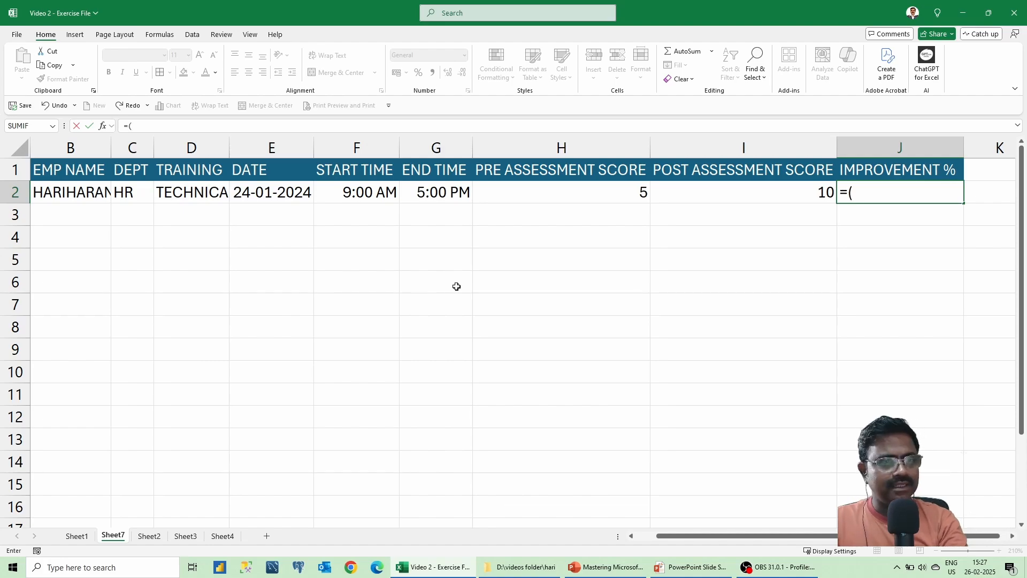
key(Left)
text(-)
key(Left)
key(Left)
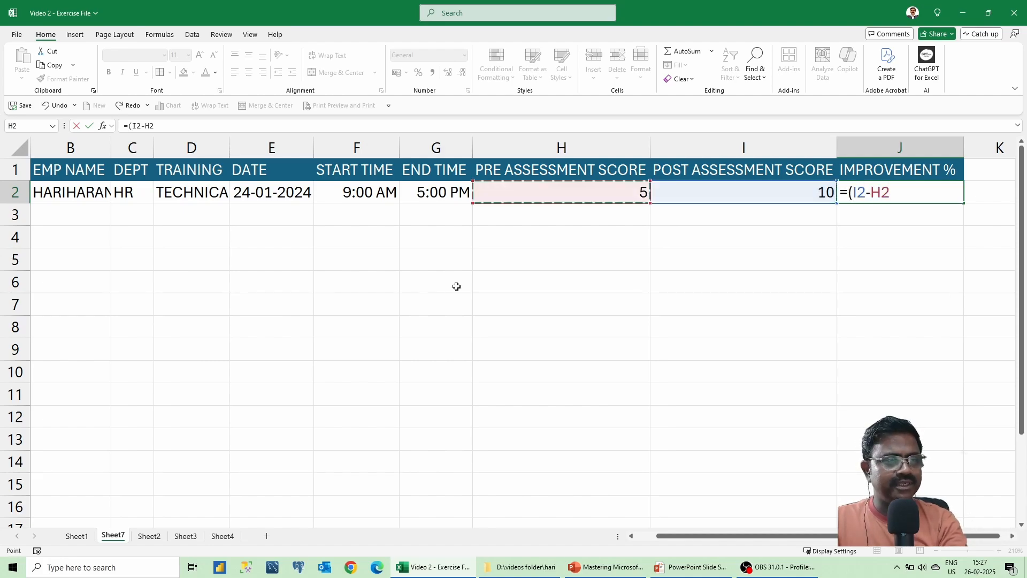
text()/)
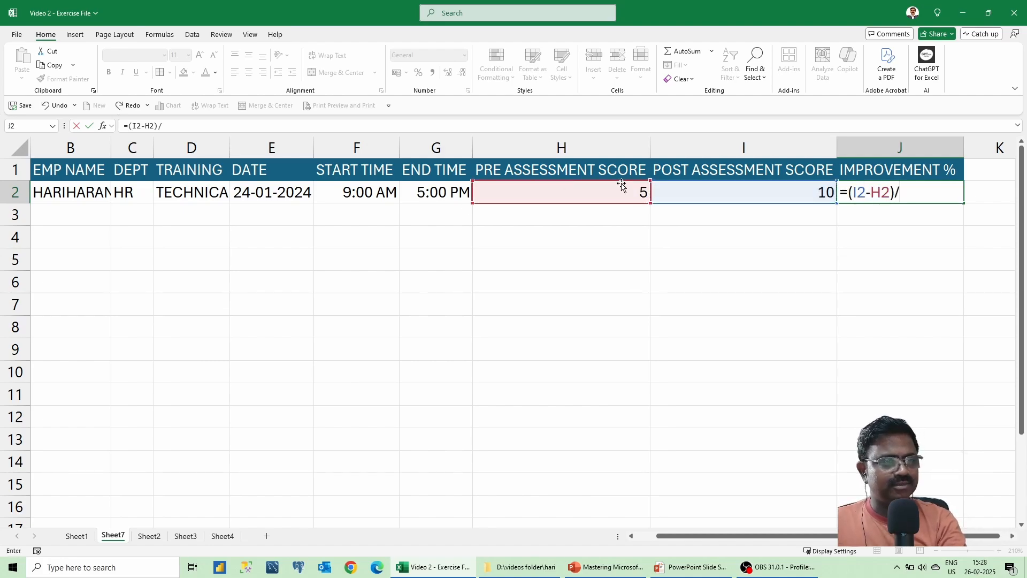
click(770, 198)
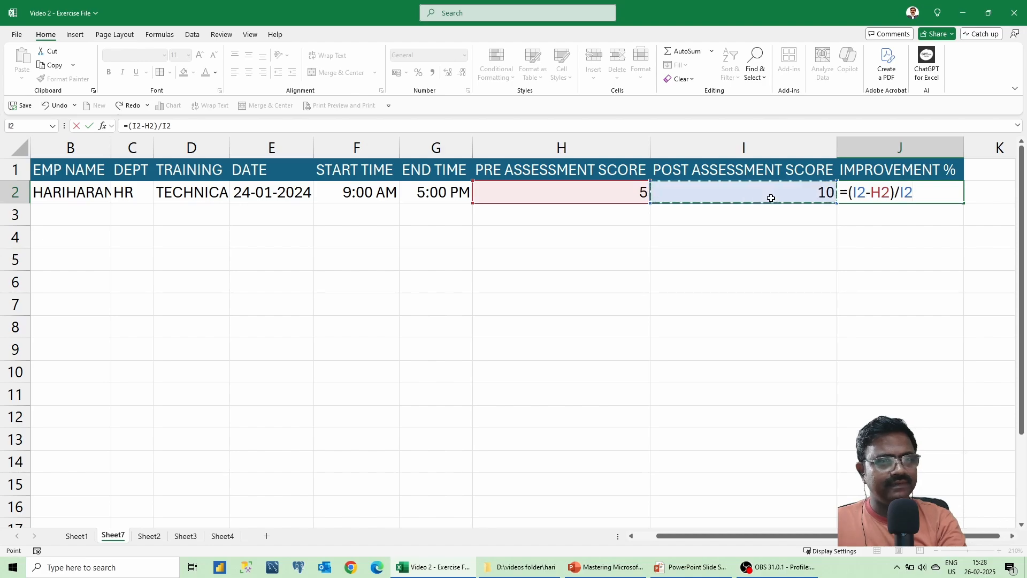
key(ctrl+Return)
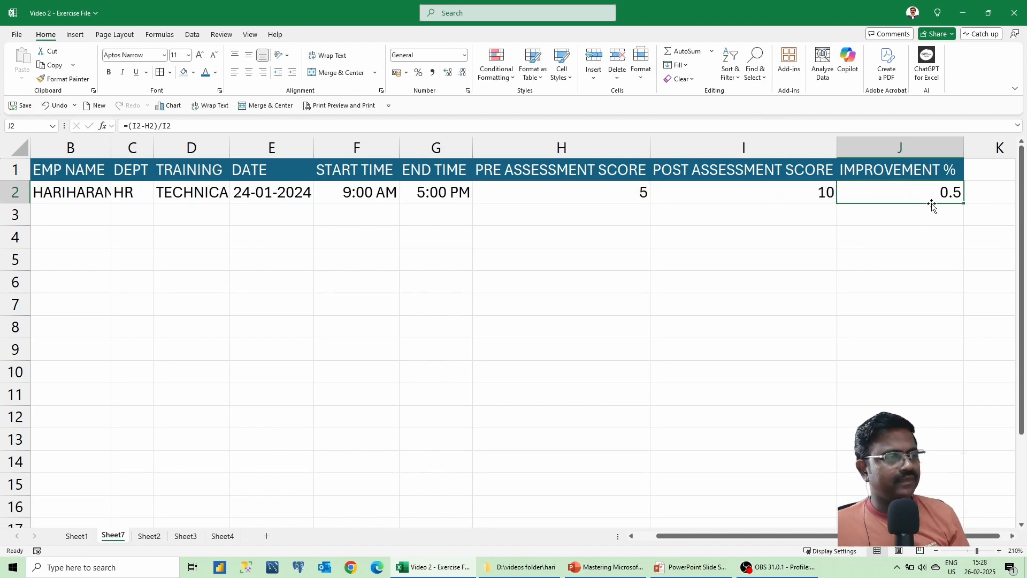
- Apply the Number format to the employee ID cells A2 to A13
click(381, 196)
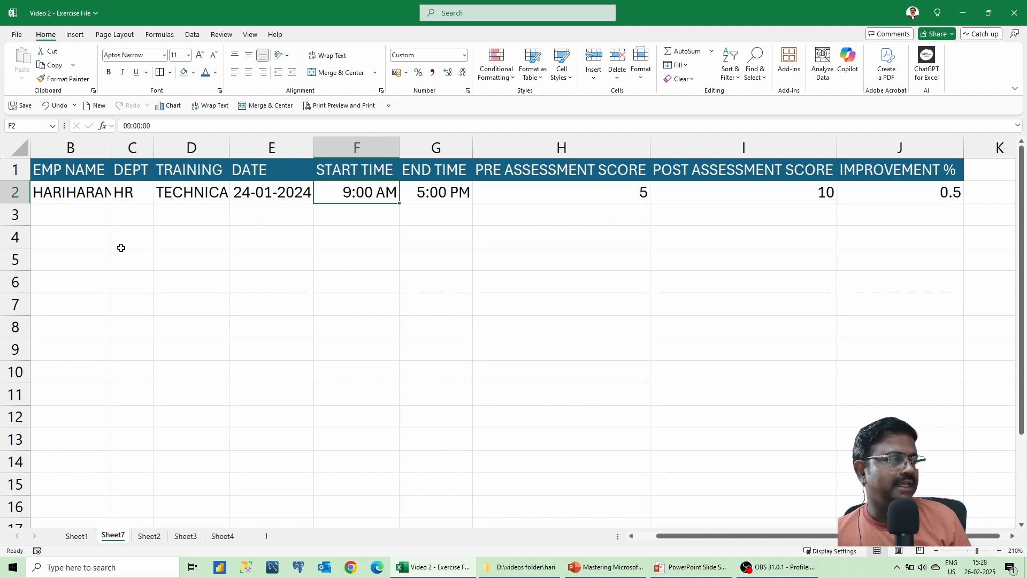
drag(657, 538, 629, 536)
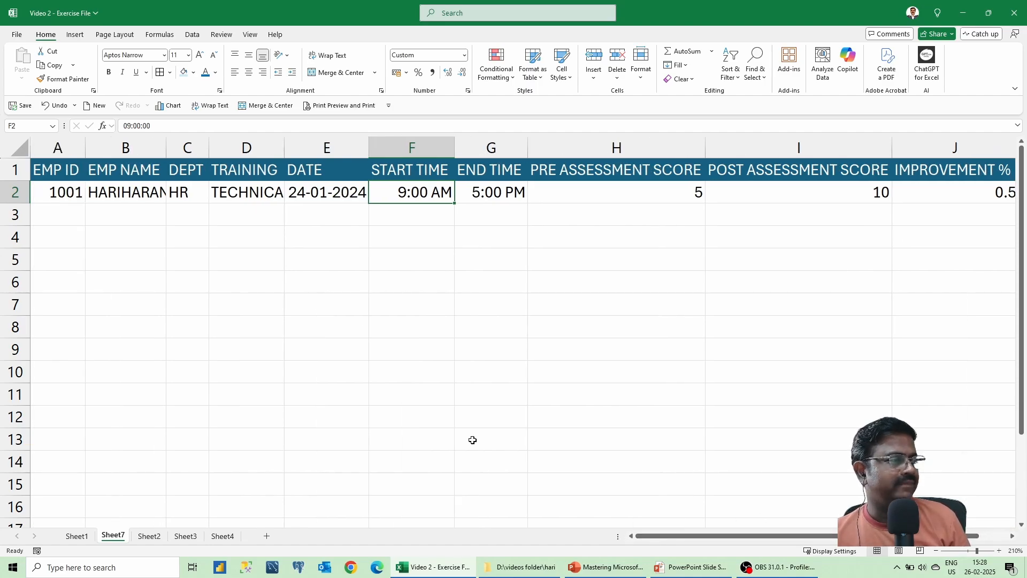
click(72, 200)
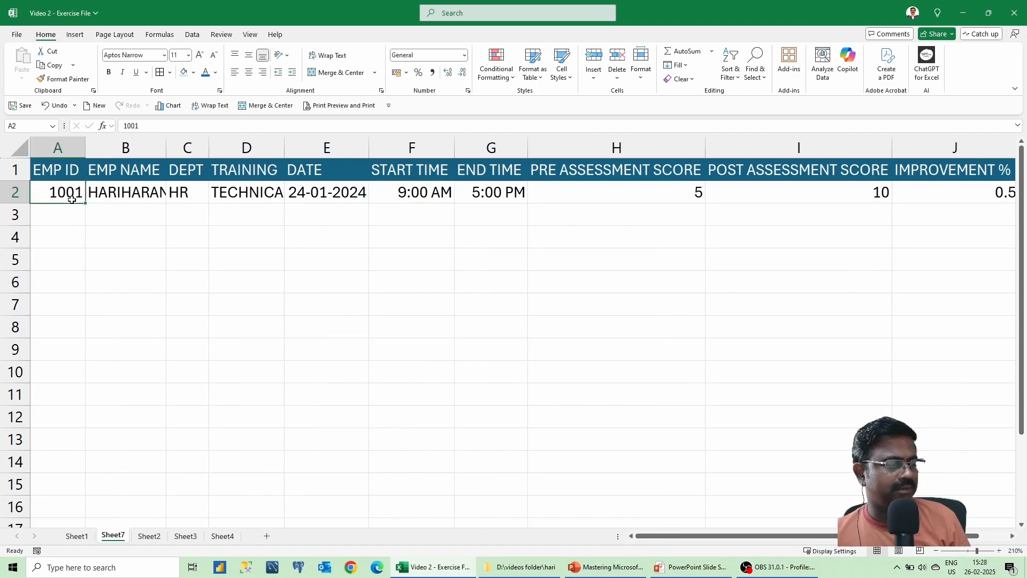
drag(72, 199, 74, 432)
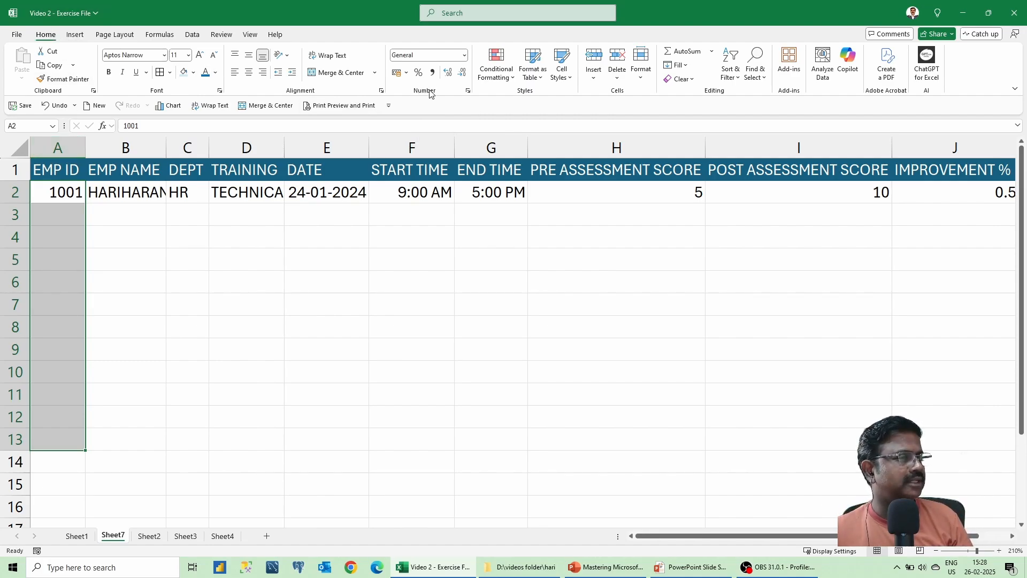
click(463, 56)
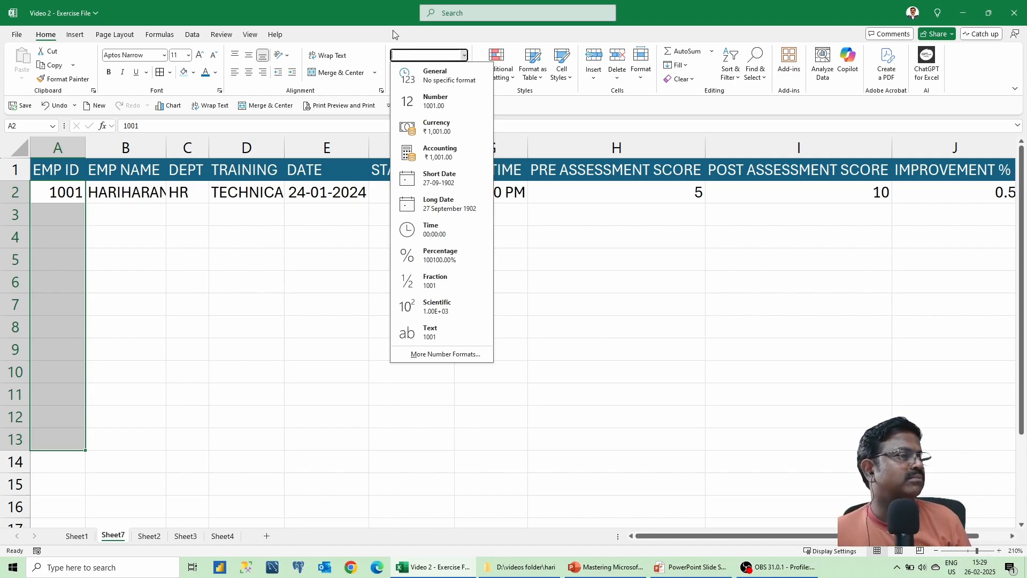
click(441, 104)
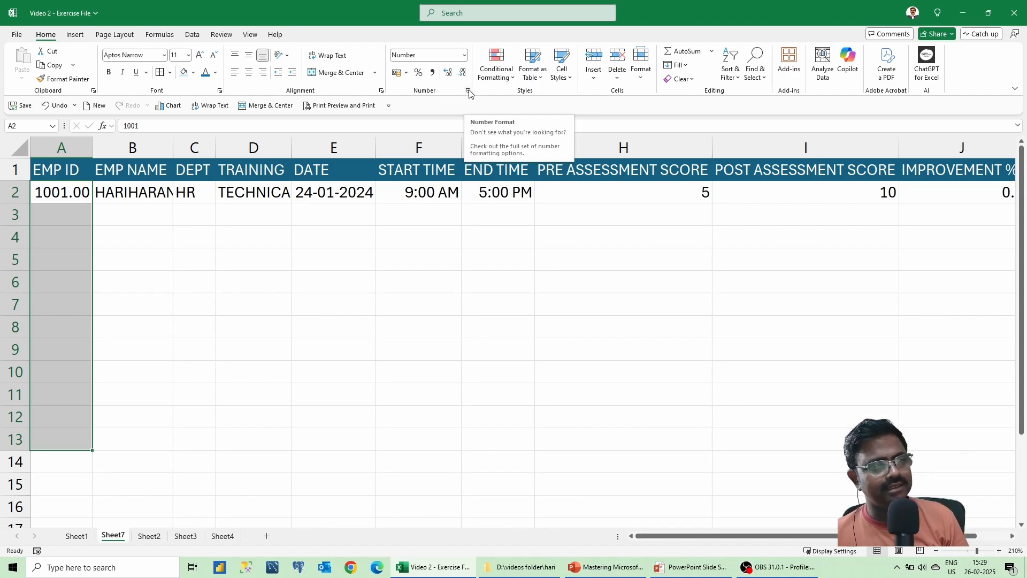
- Set the number format of the employee ID cells A2 to A13 to 0 decimal places
click(464, 55)
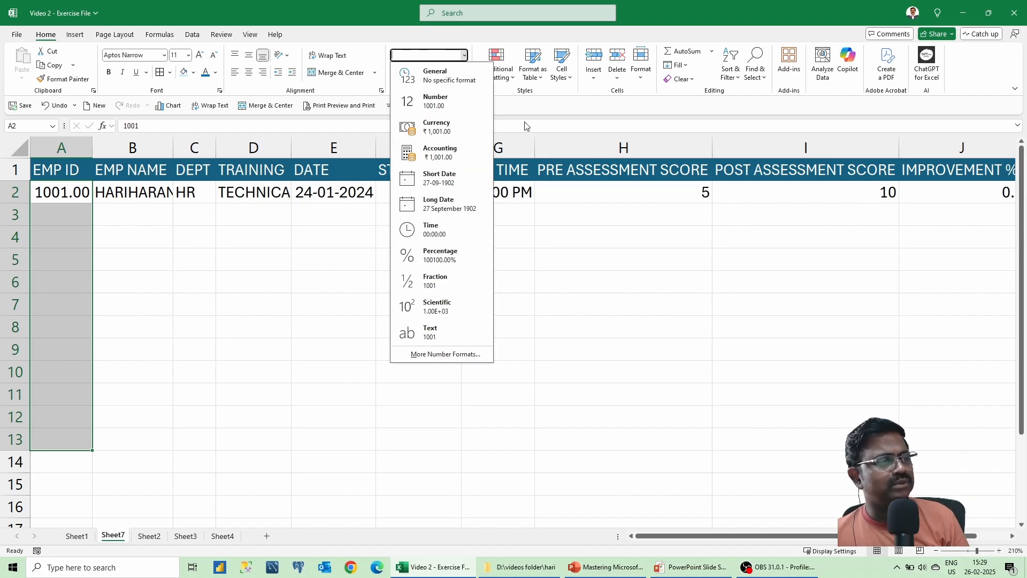
click(517, 105)
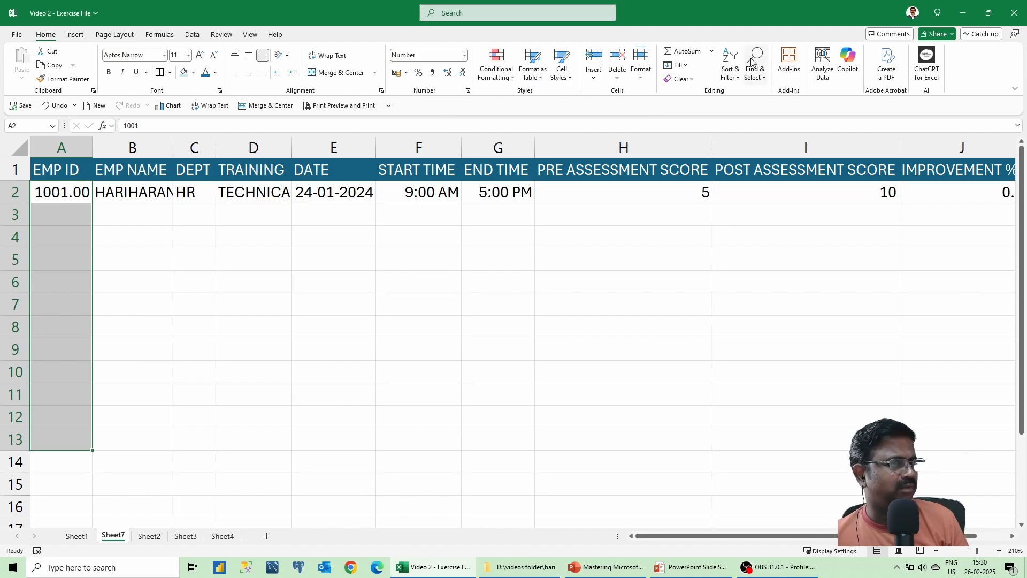
click(468, 92)
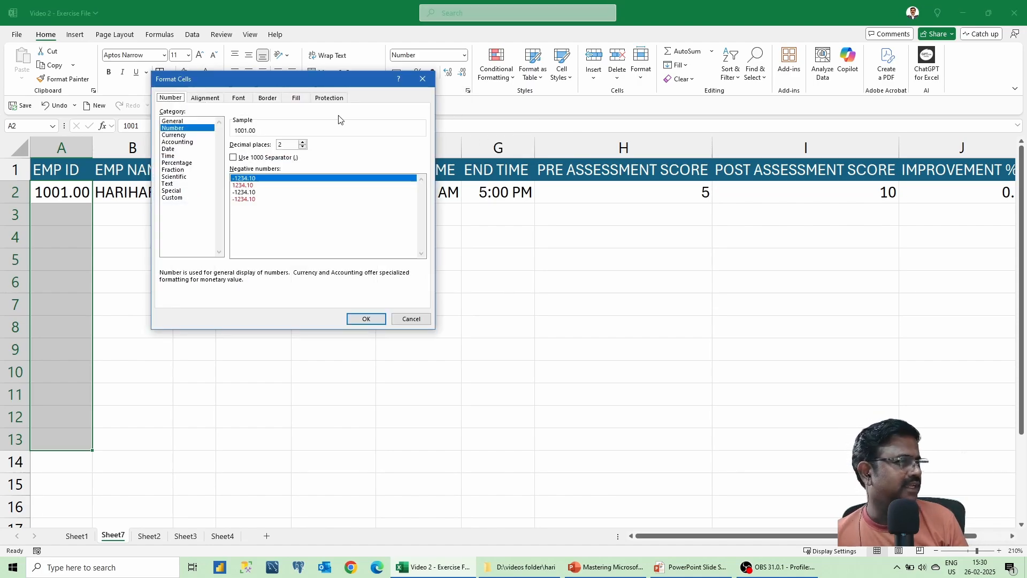
drag(326, 84, 570, 103)
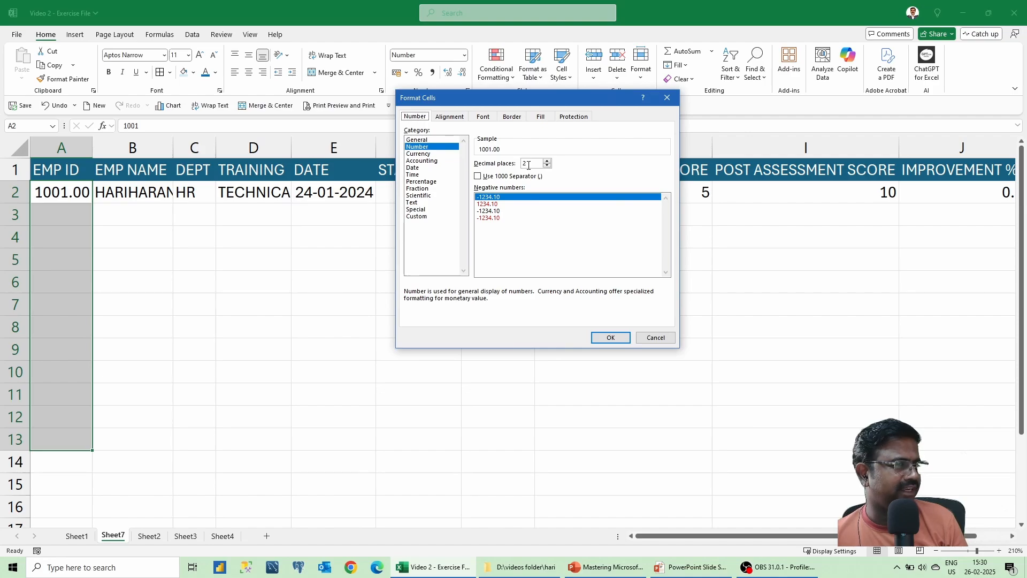
click(548, 167)
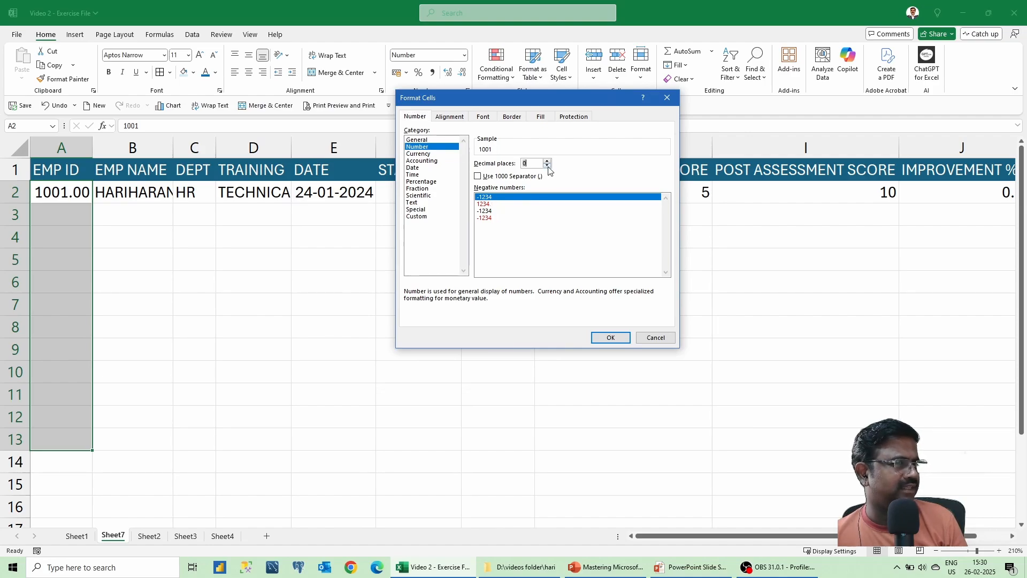
click(608, 338)
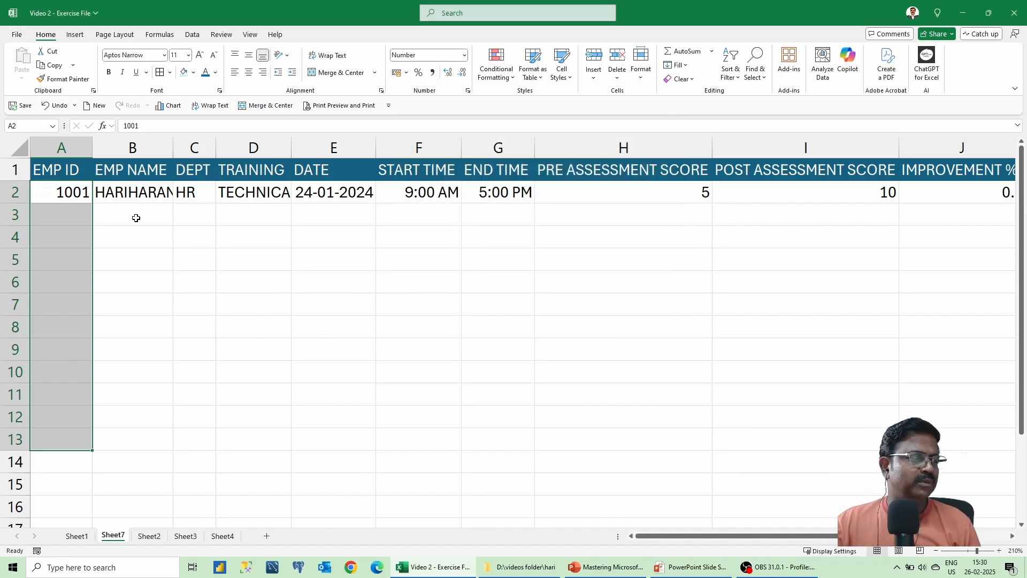
click(78, 216)
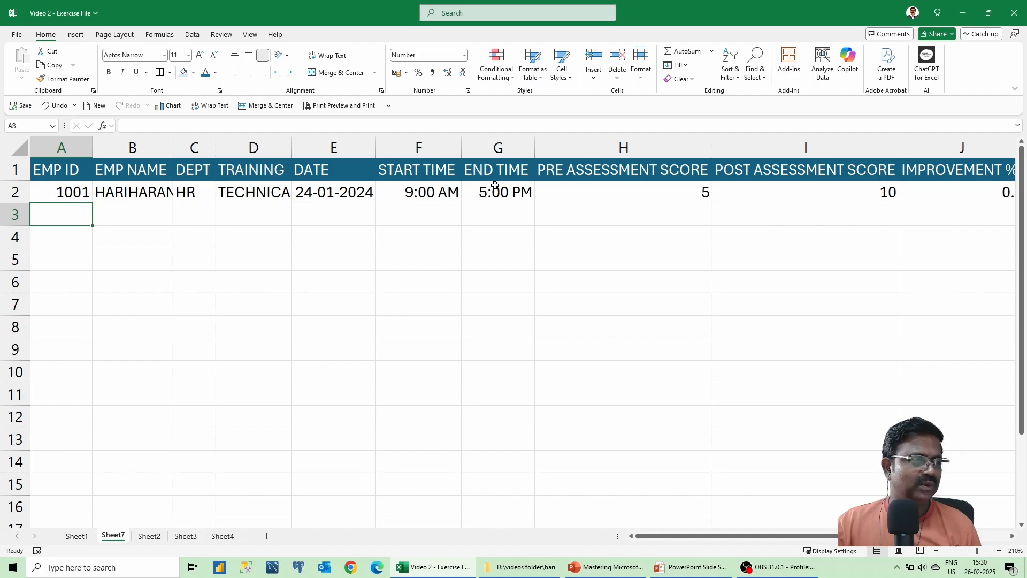
- Apply the Short Date format to the training date cells E2 to E13
drag(340, 196, 356, 436)
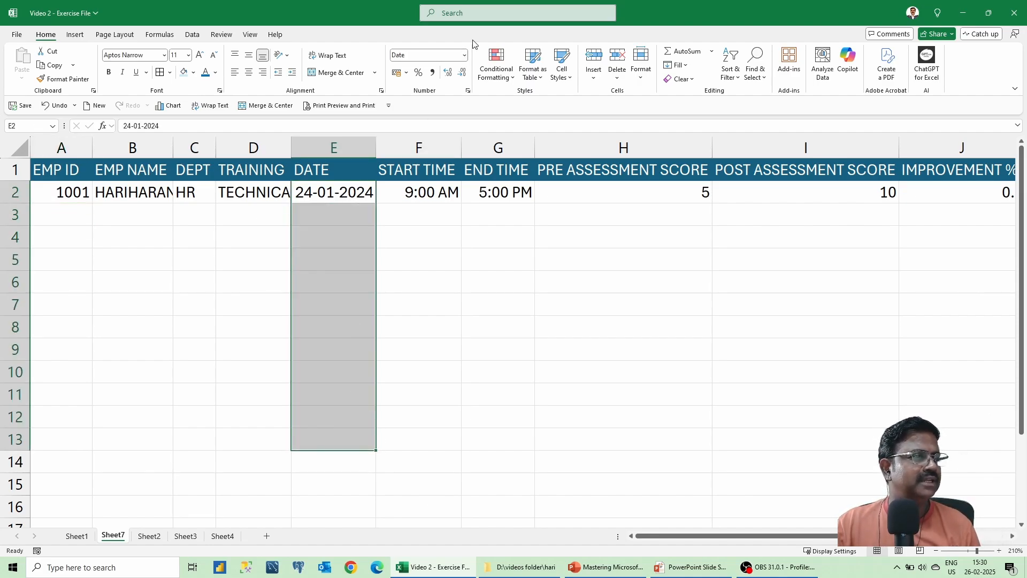
click(465, 56)
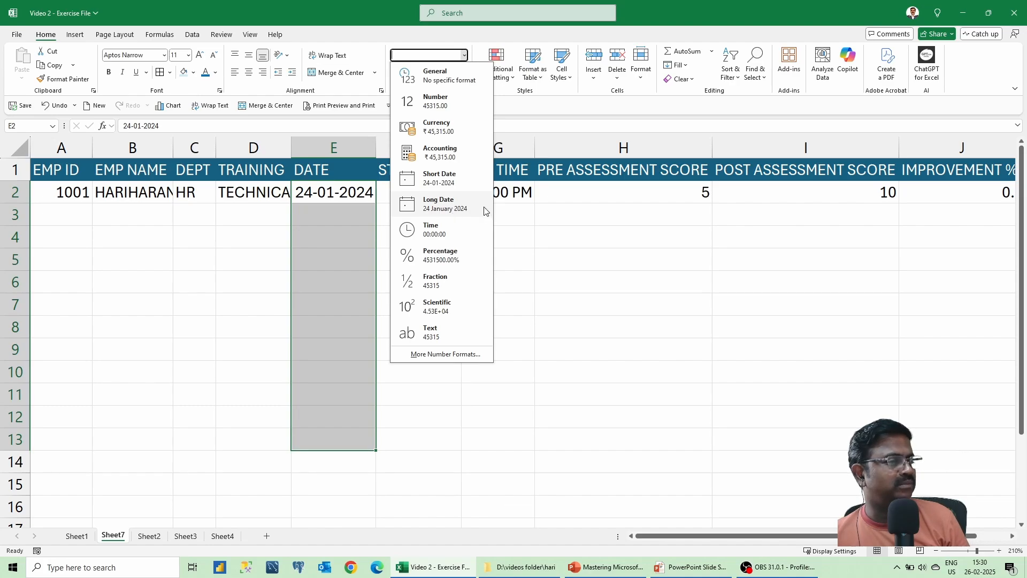
click(442, 185)
drag(436, 199, 465, 374)
click(428, 190)
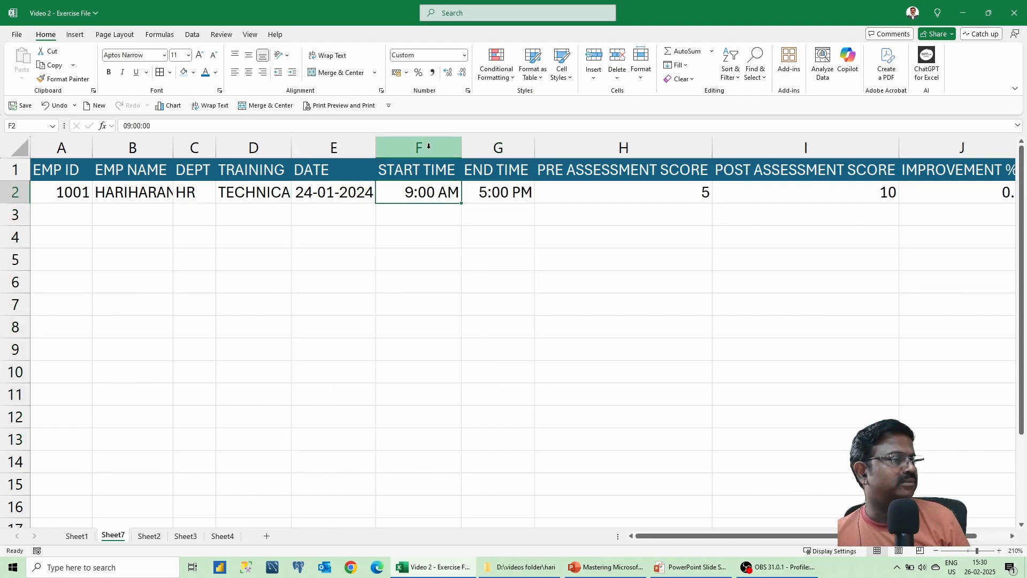
click(428, 147)
drag(428, 193, 518, 455)
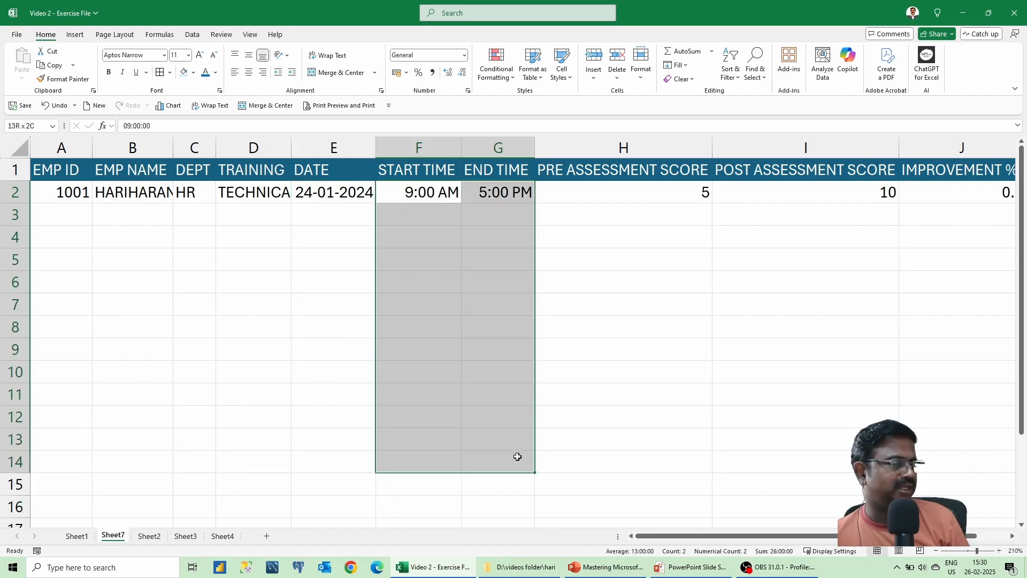
click(428, 193)
drag(428, 194, 527, 397)
click(429, 192)
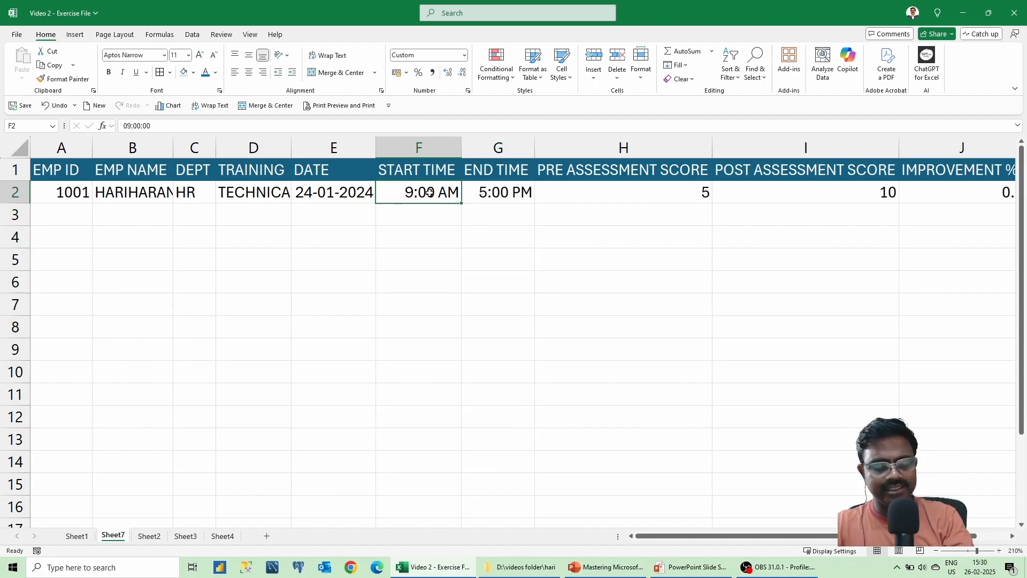
key(shift+Right)
key(shift+Down)
key(shift+Down)
key(shift+Down)
key(shift+Down)
key(shift+Down)
key(shift+Down)
key(shift+Down)
key(shift+Down)
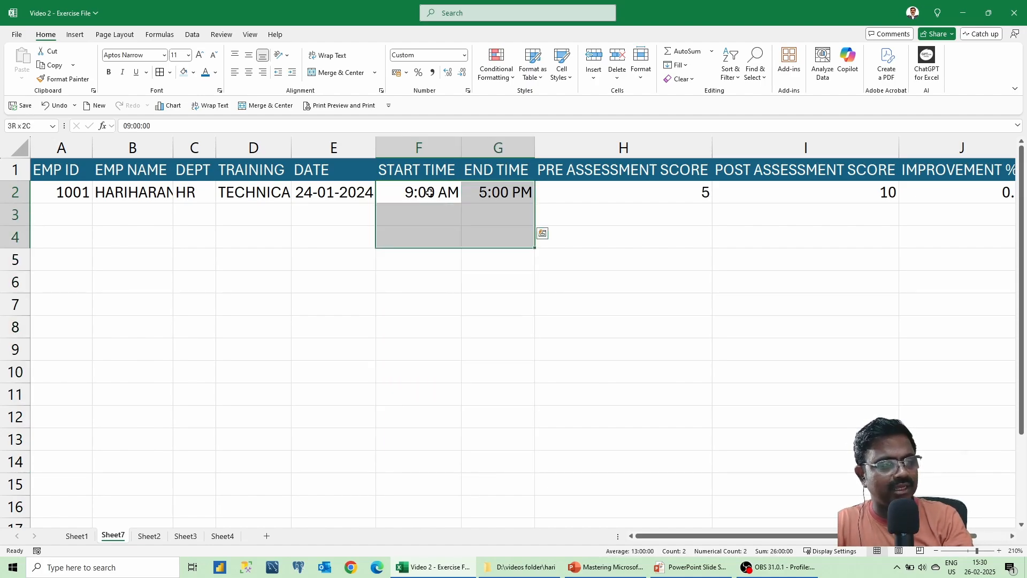
key(shift+Down)
key(shift+Down)
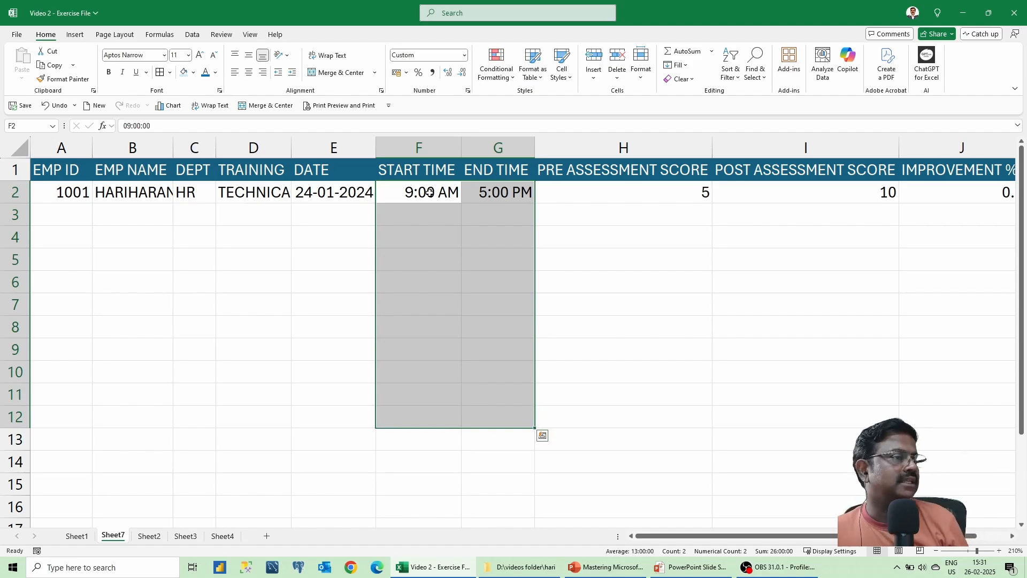
click(464, 56)
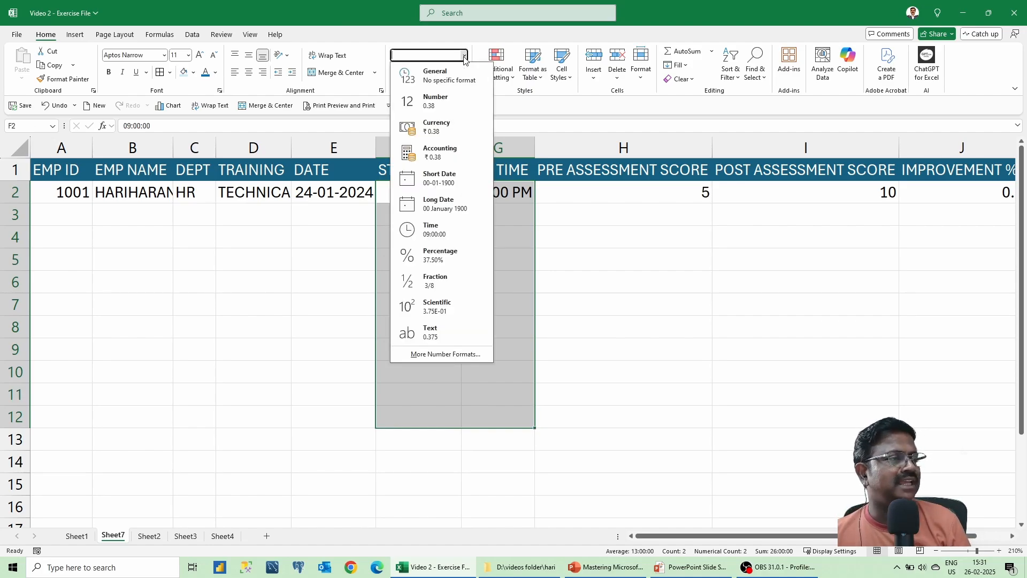
click(464, 56)
- Apply the Time format to the start and end time cells F2 to G13
click(346, 194)
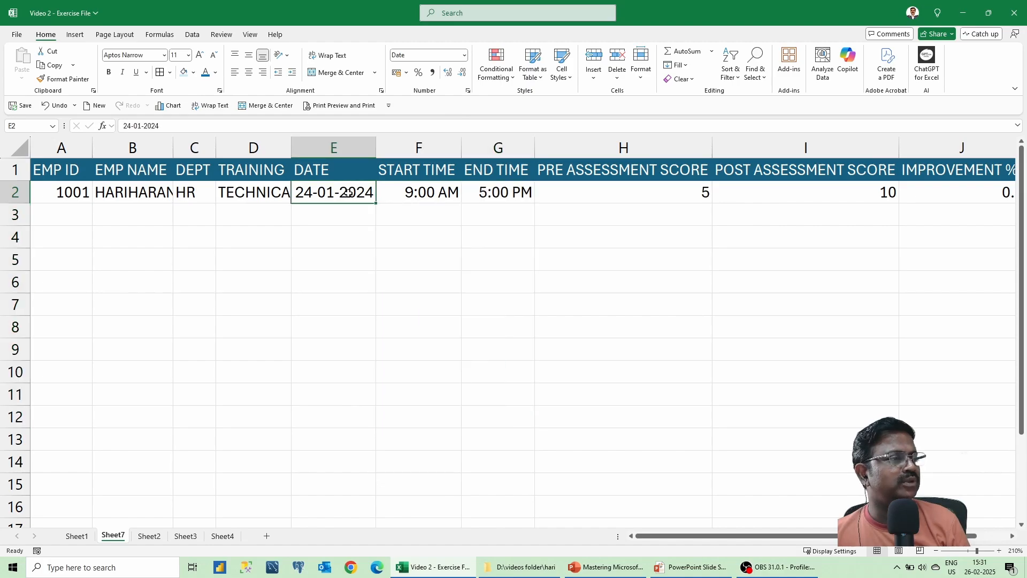
click(432, 192)
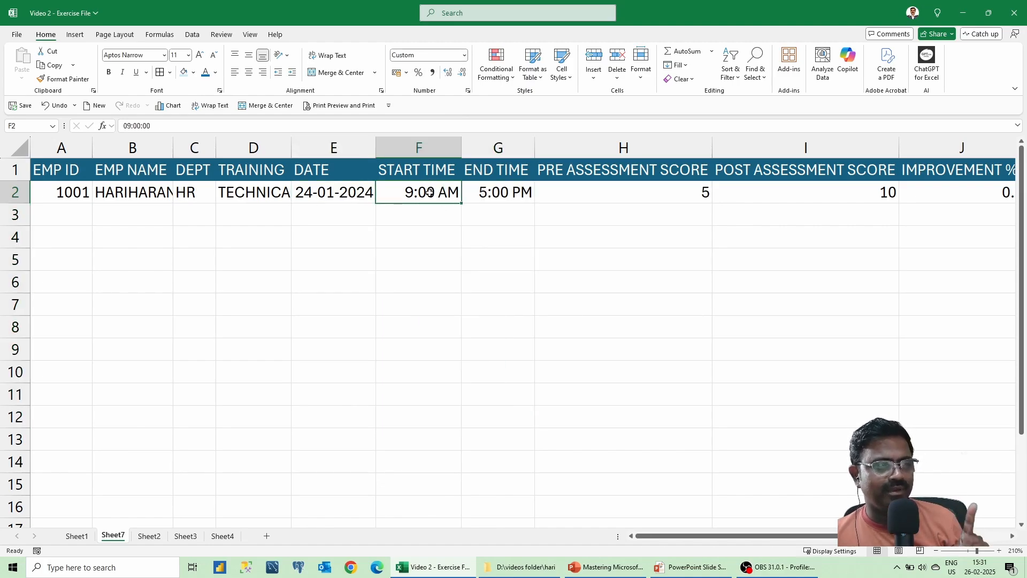
drag(430, 191, 516, 438)
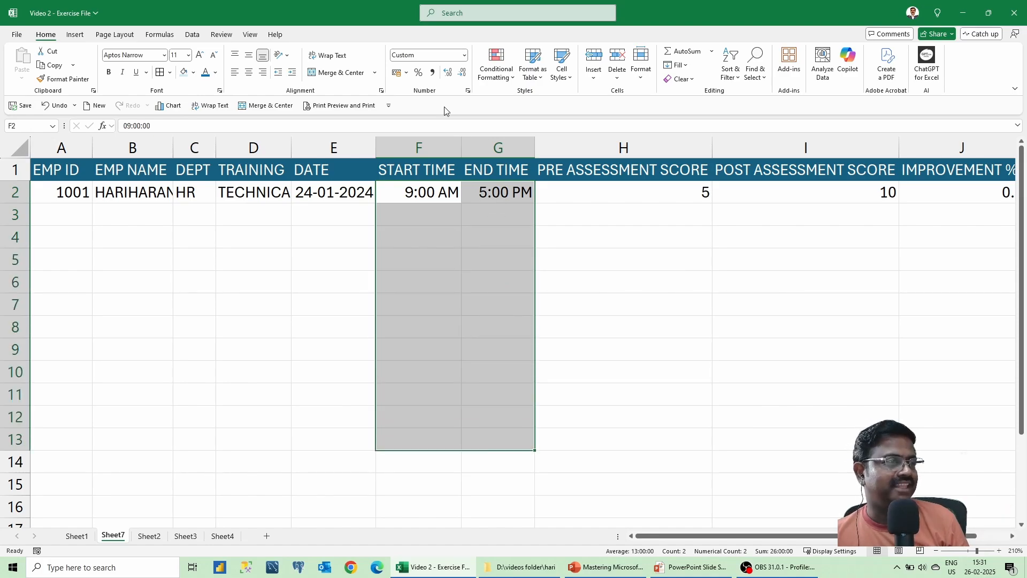
click(464, 56)
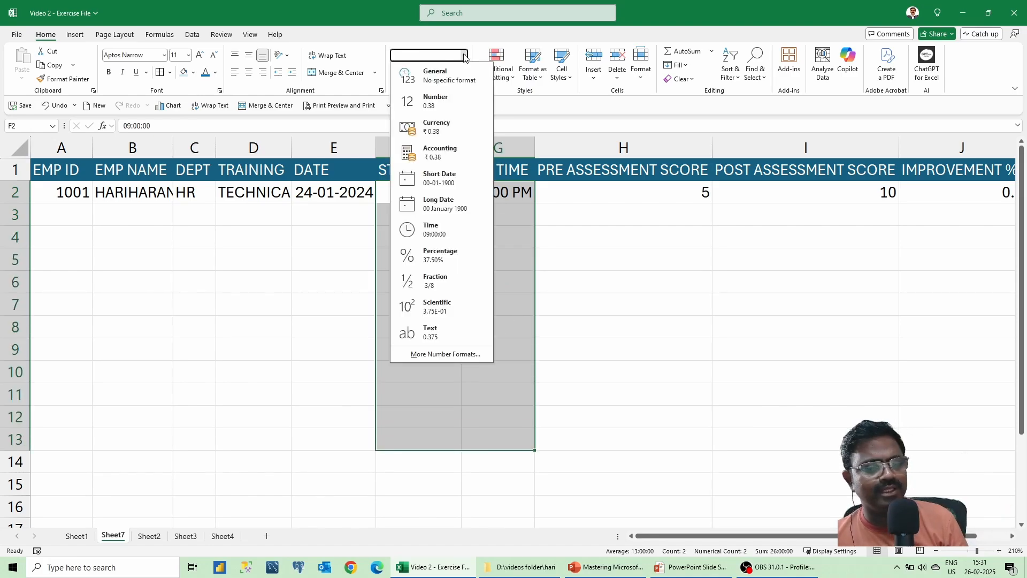
click(434, 231)
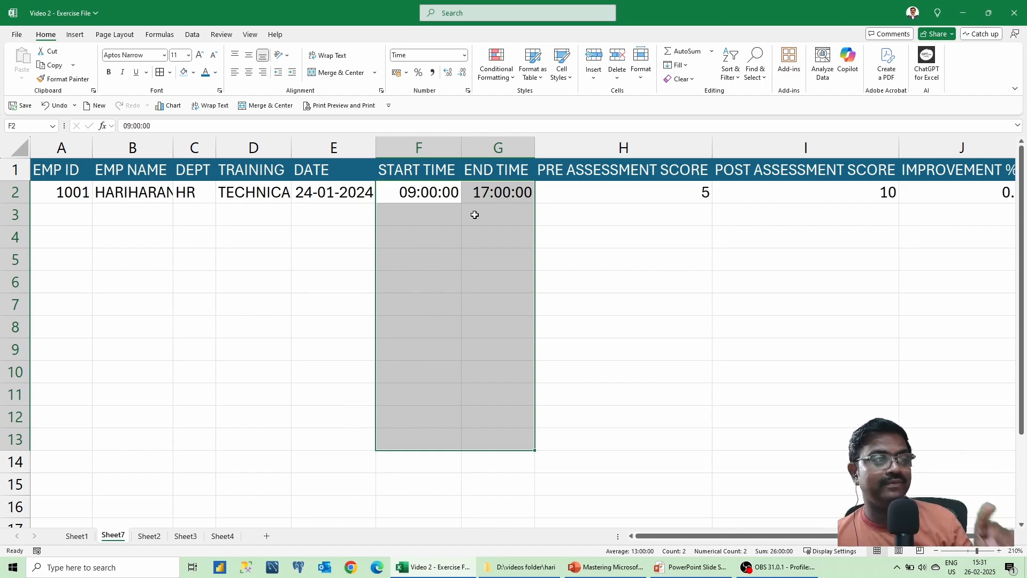
- Format the pre and post assessment score cells H2 to I13 as Number with 0 decimal places
drag(652, 201, 836, 447)
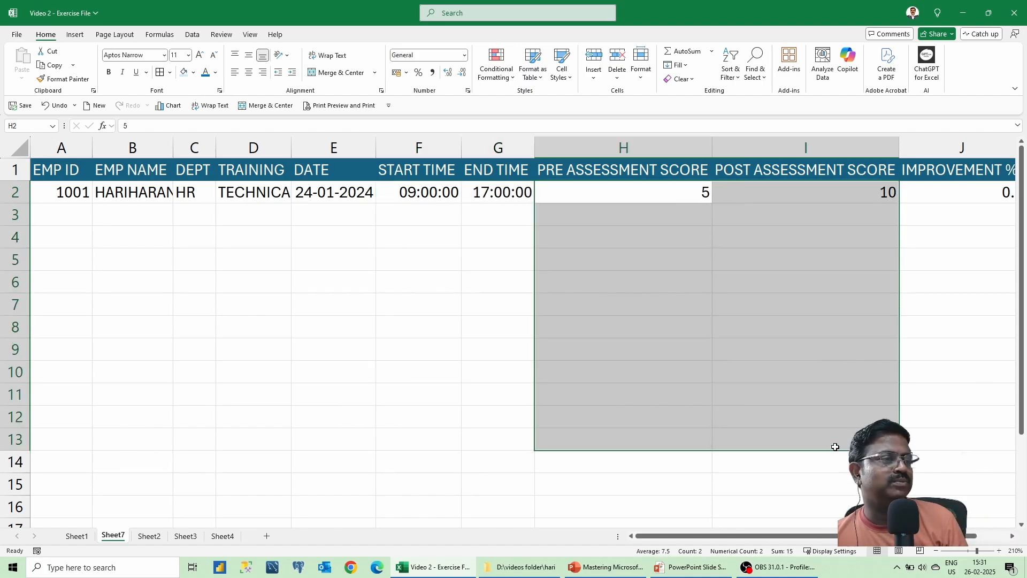
click(463, 56)
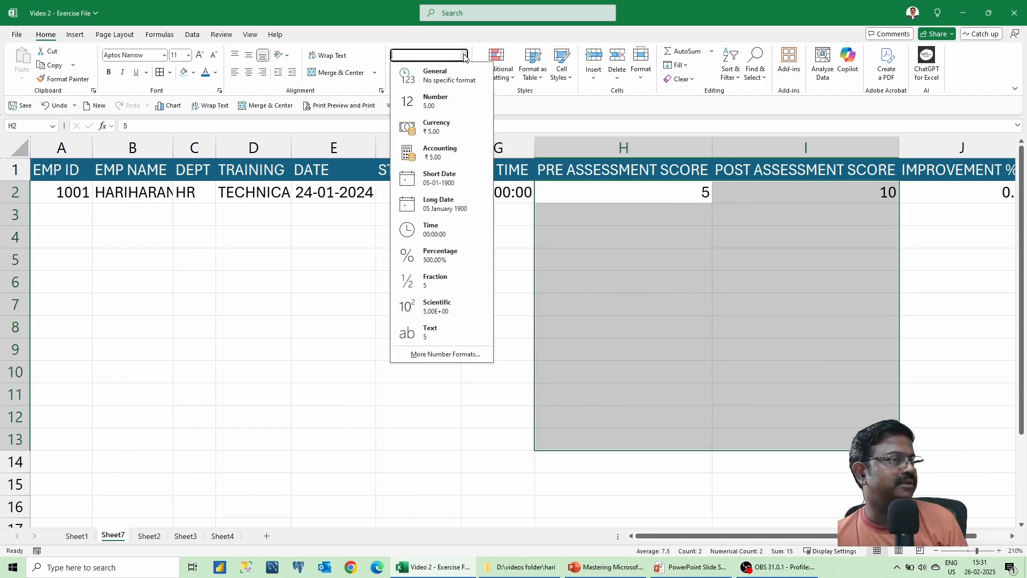
click(449, 100)
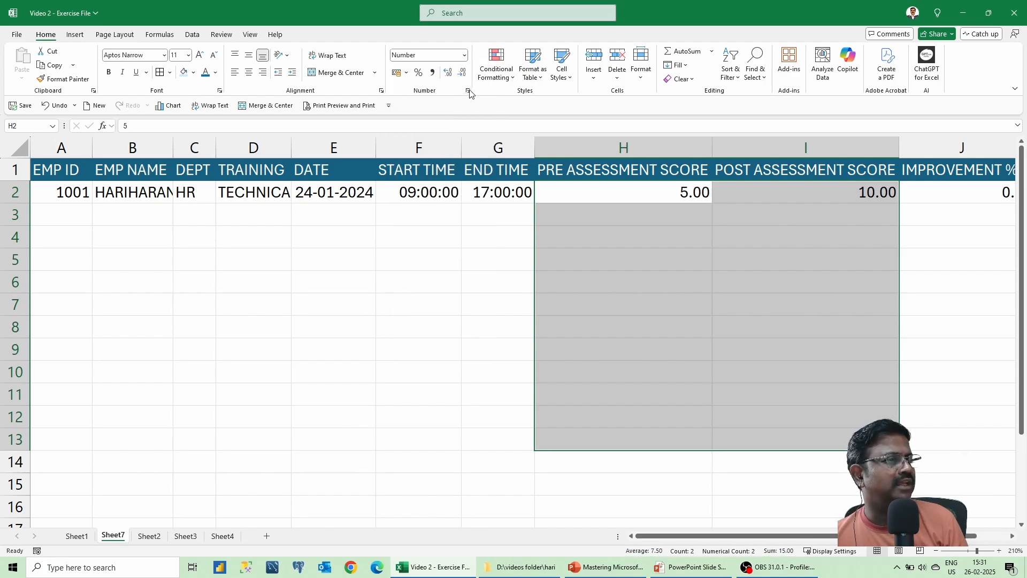
click(469, 92)
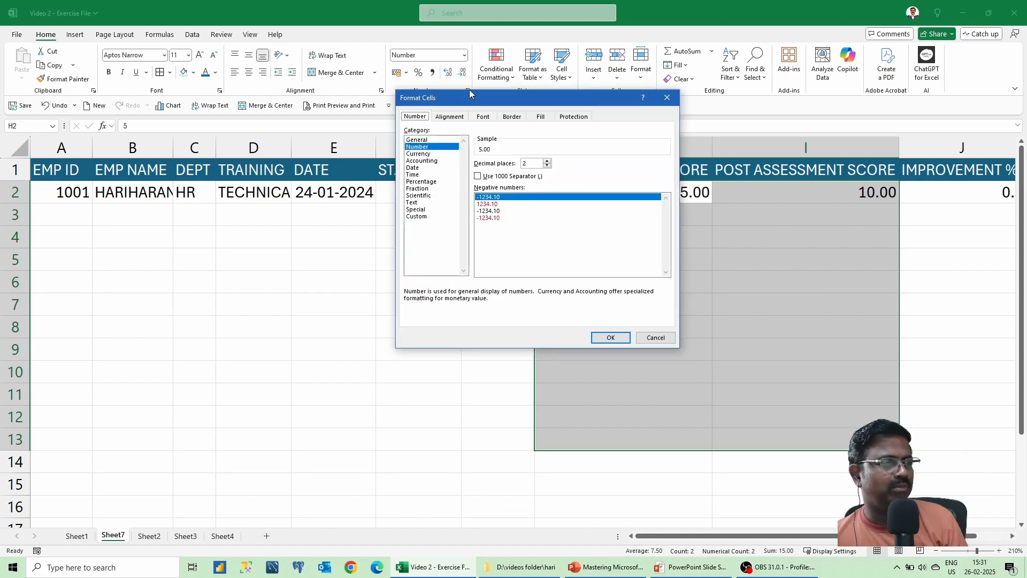
click(547, 166)
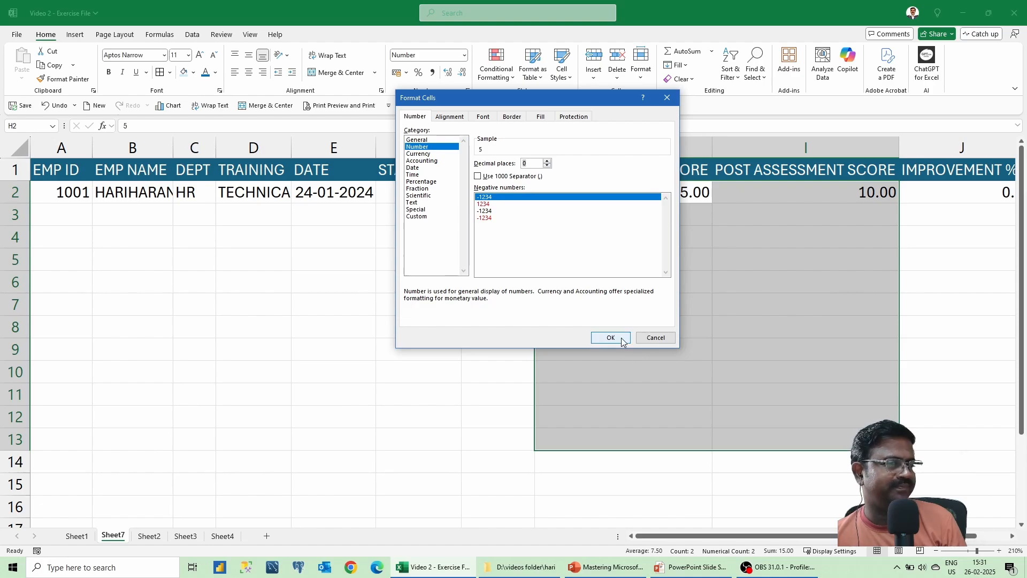
click(595, 337)
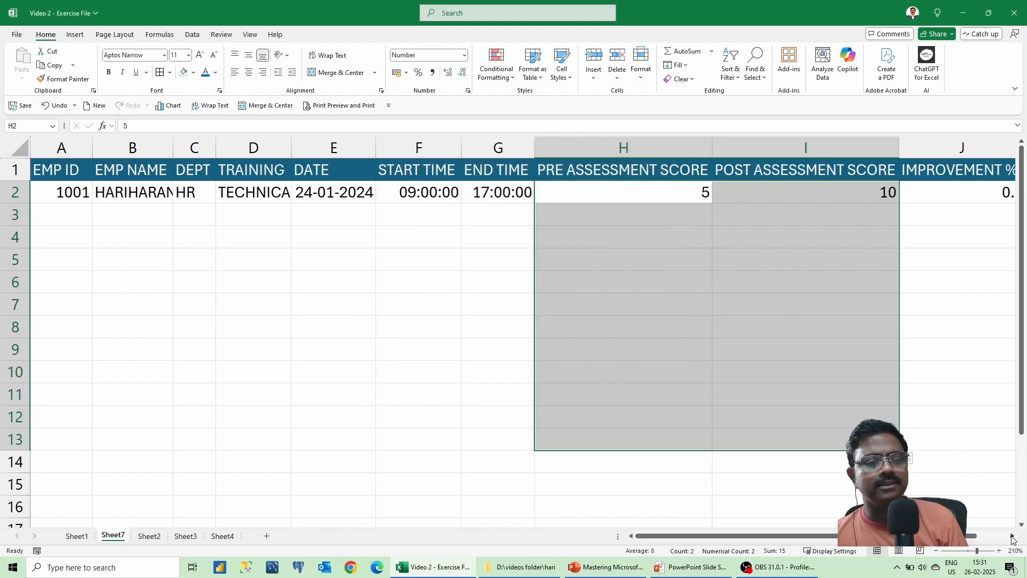
- Apply the percent style to the improvement cells J2 to J12
click(1012, 536)
click(1012, 536)
click(818, 194)
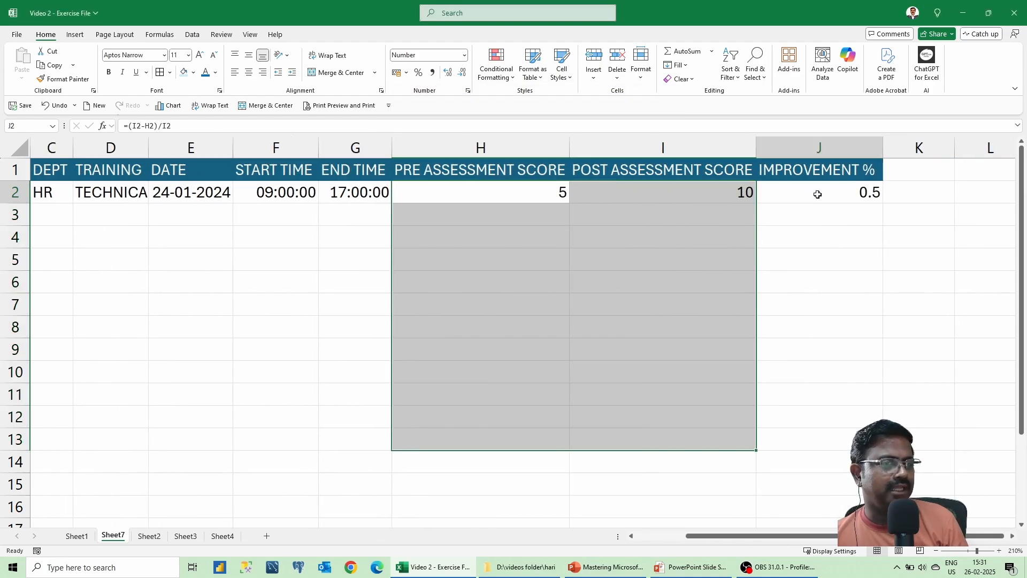
drag(817, 194, 843, 424)
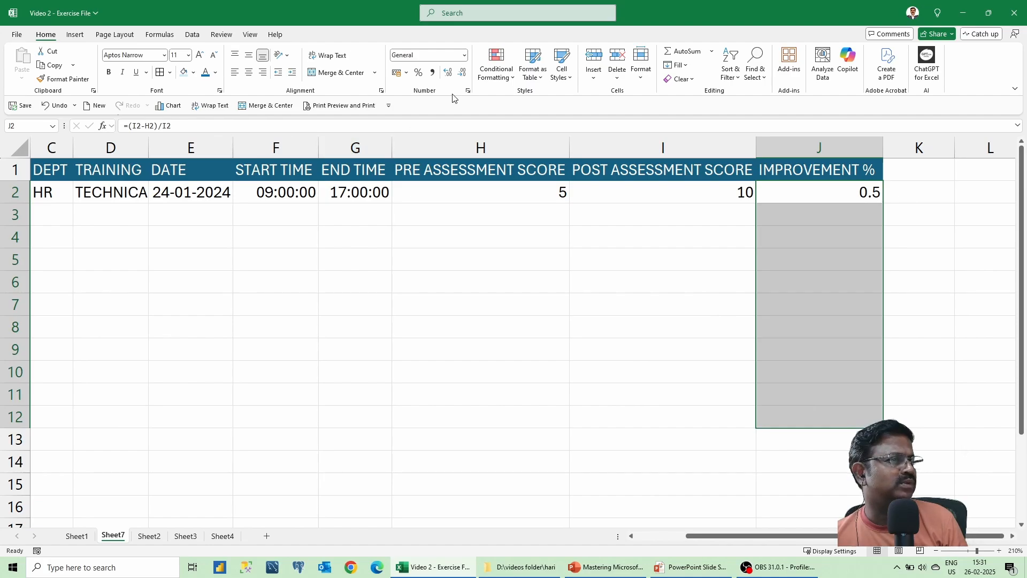
click(465, 56)
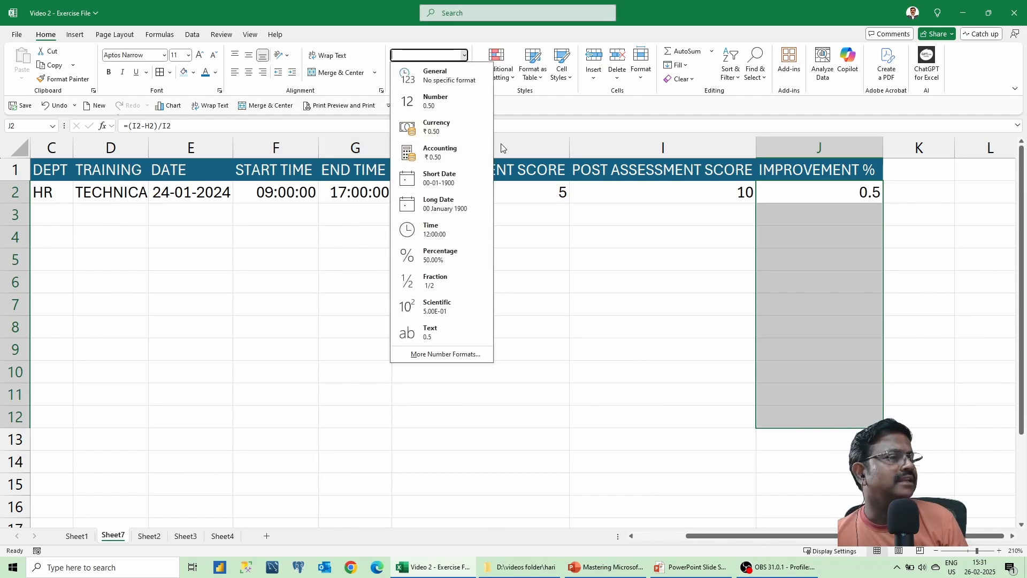
click(512, 108)
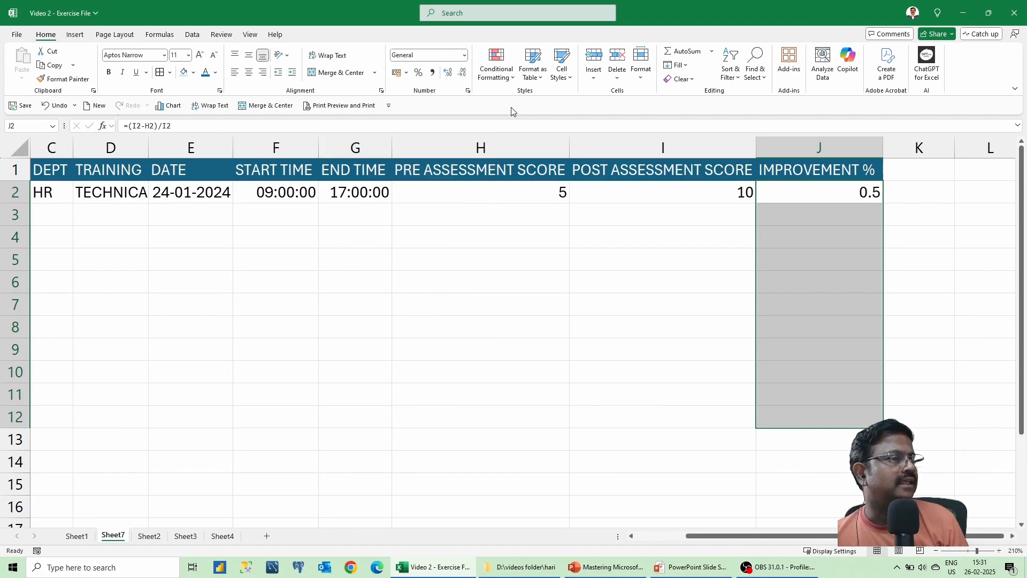
click(418, 73)
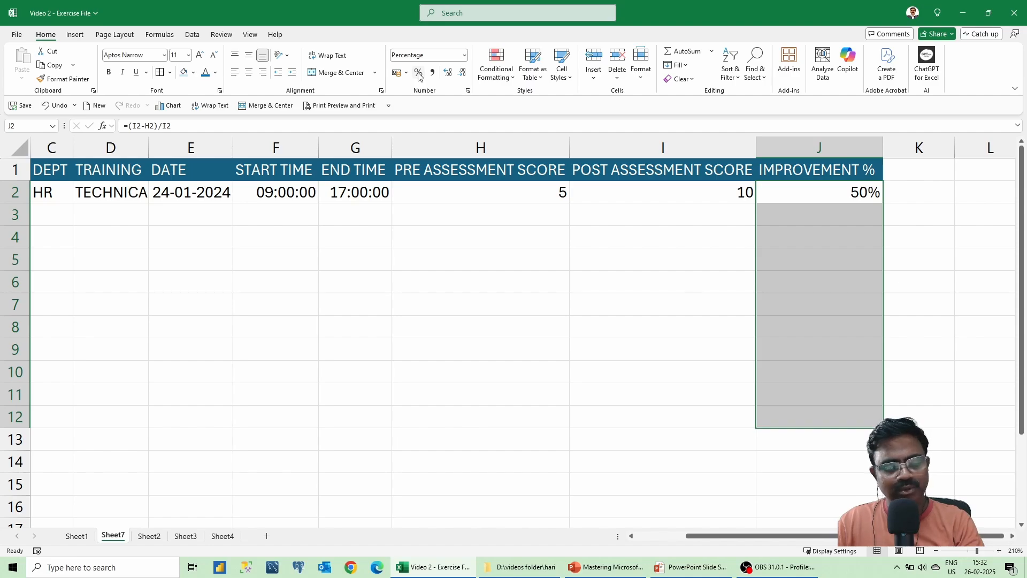
- Try the two-decimal Percentage format on J2 to J12 instead, undo it and reapply the percent style without decimals
key(ctrl+z)
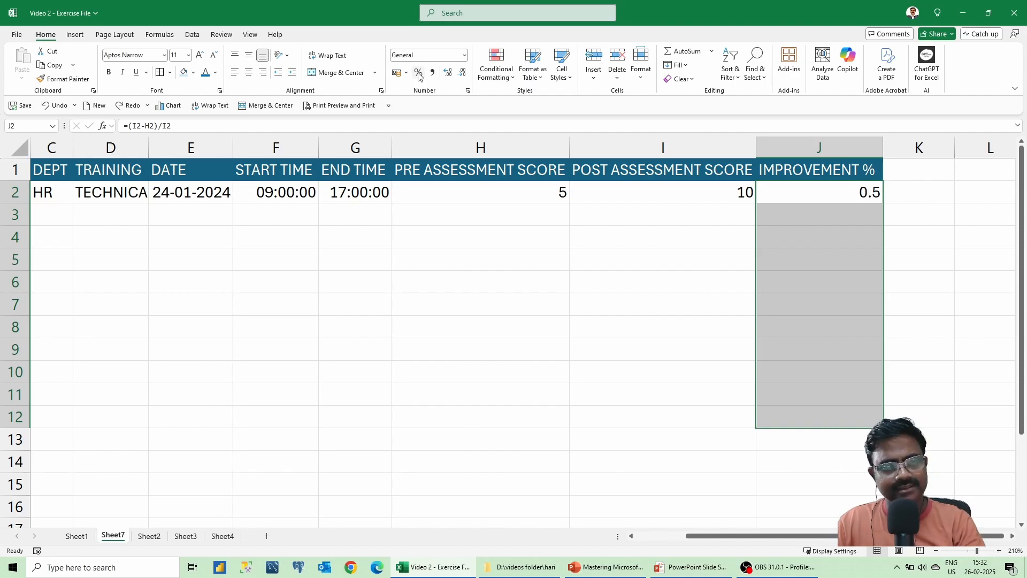
click(464, 55)
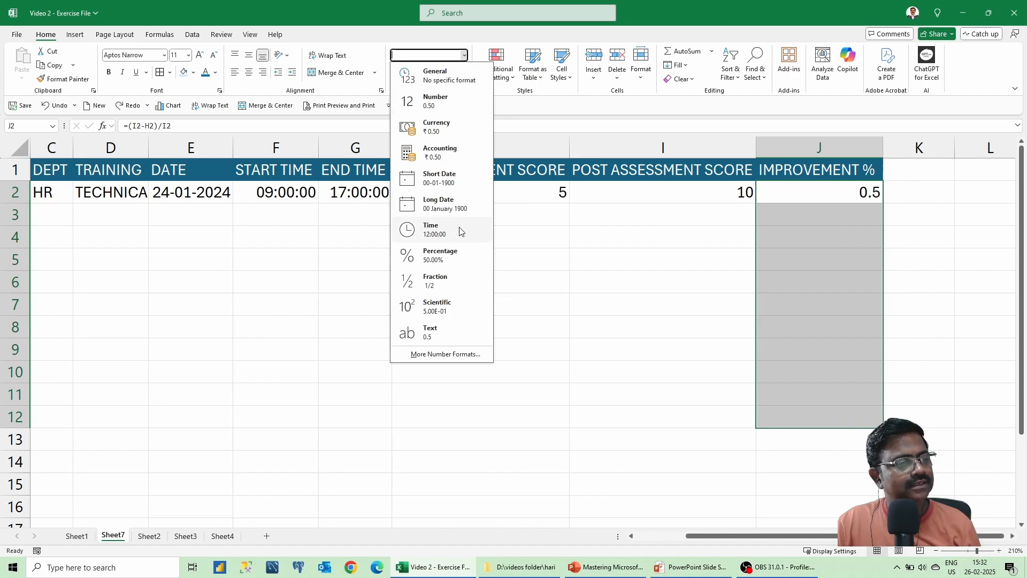
click(463, 255)
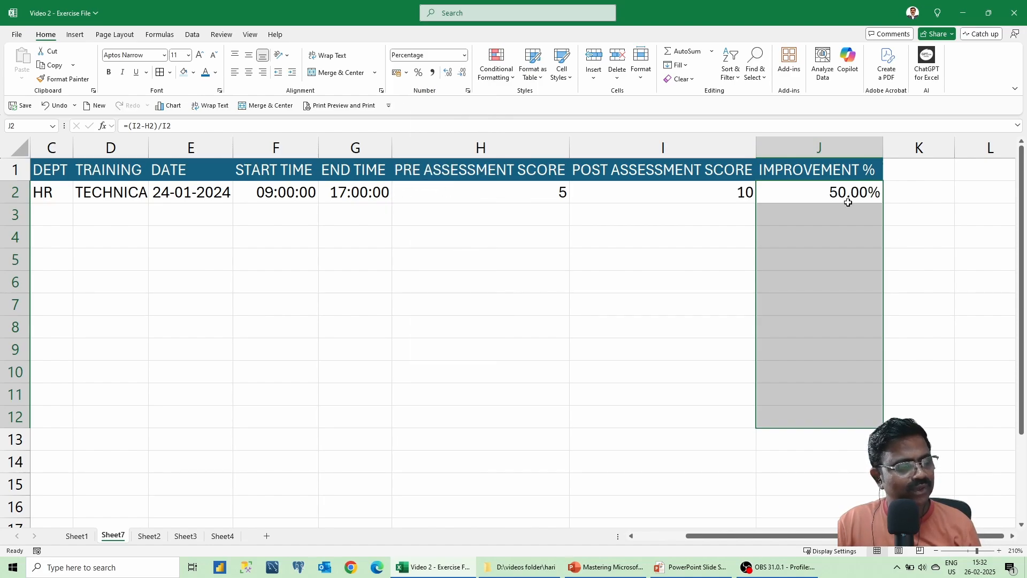
key(ctrl+z)
click(419, 72)
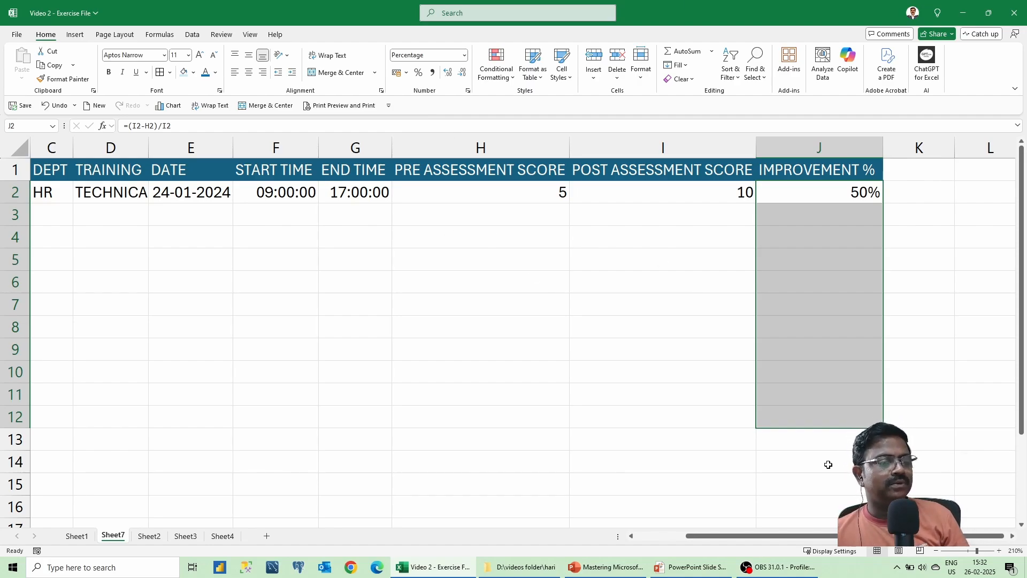
- Copy the first employee record in A2 to J2 and paste it into row 3
drag(892, 536, 775, 545)
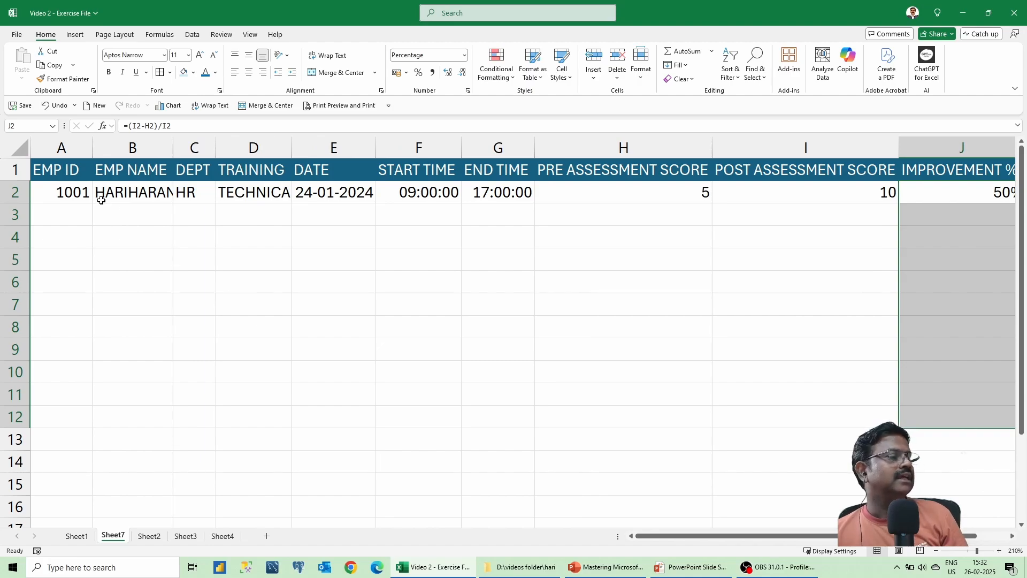
drag(56, 196, 176, 214)
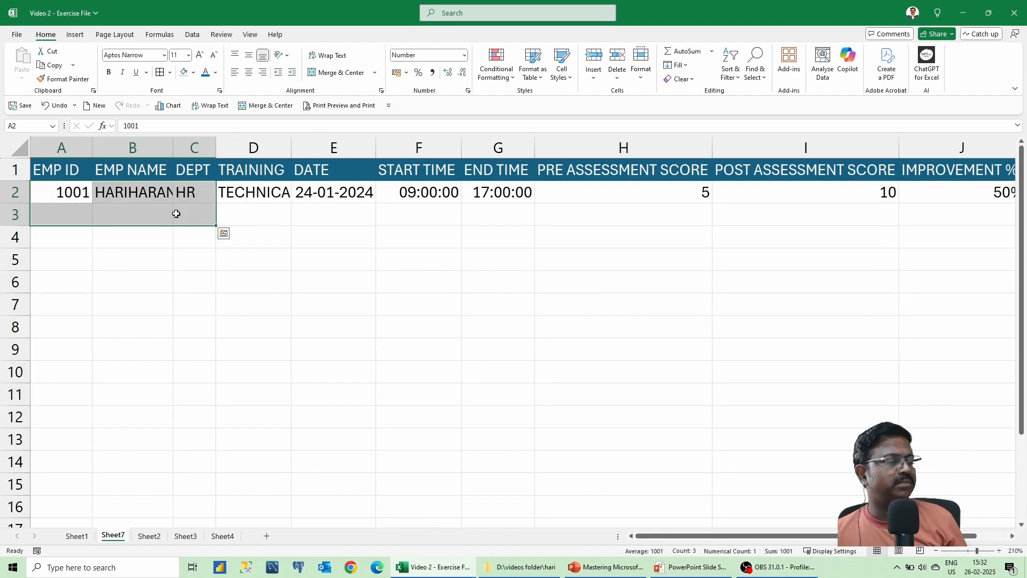
key(Down)
key(Up)
key(shift+Right)
key(shift+Right)
key(shift+Right)
key(shift+Right)
key(shift+Right)
key(shift+Right)
key(shift+Right)
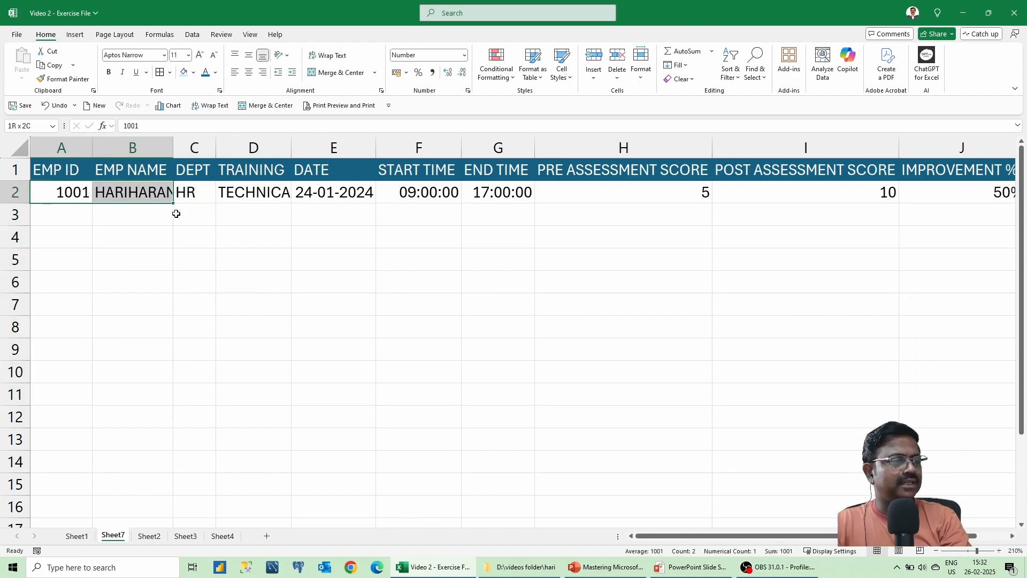
key(shift+Right)
key(shift+Right)
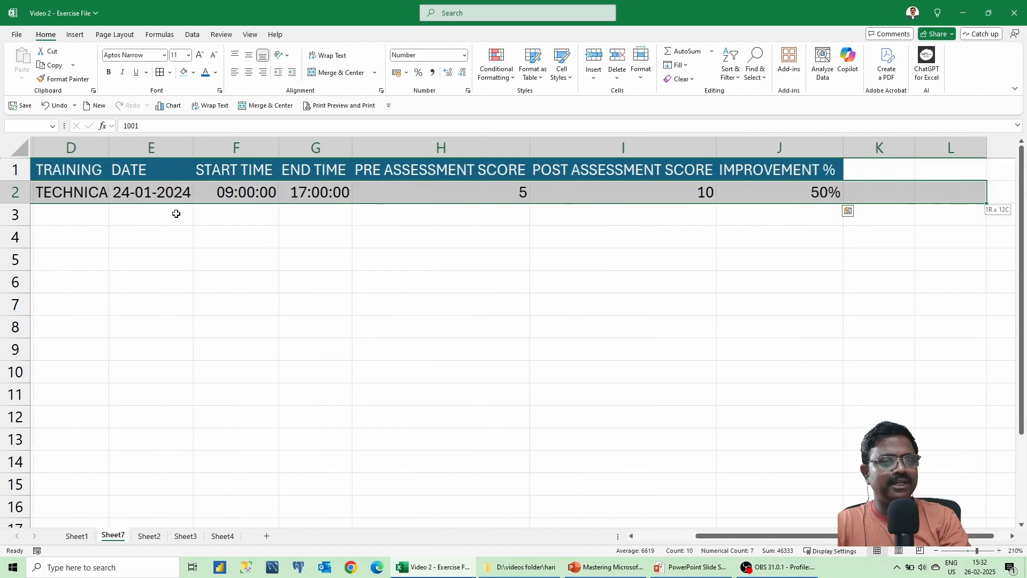
key(ctrl+c)
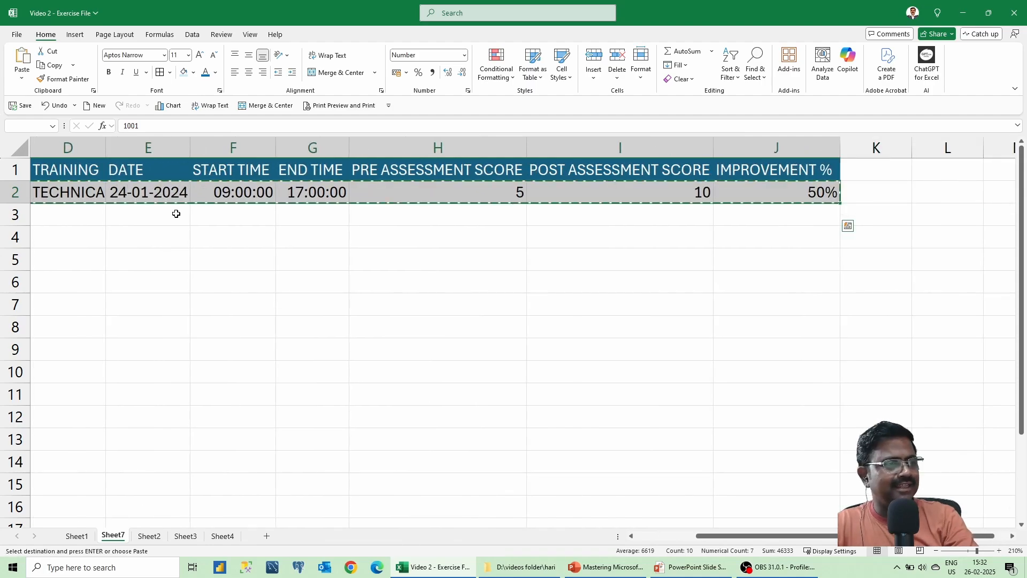
key(Down)
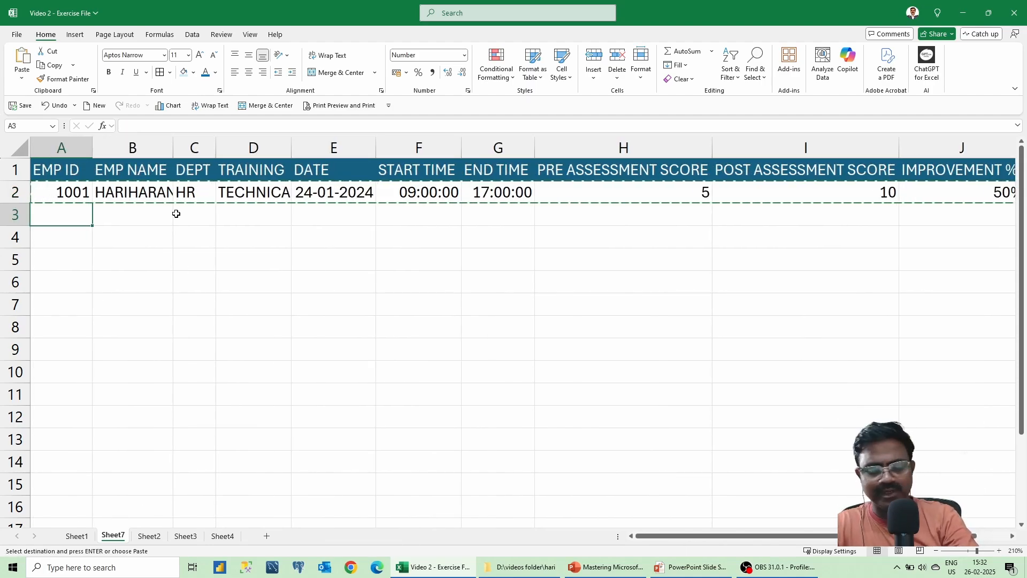
key(ctrl+v)
key(Escape)
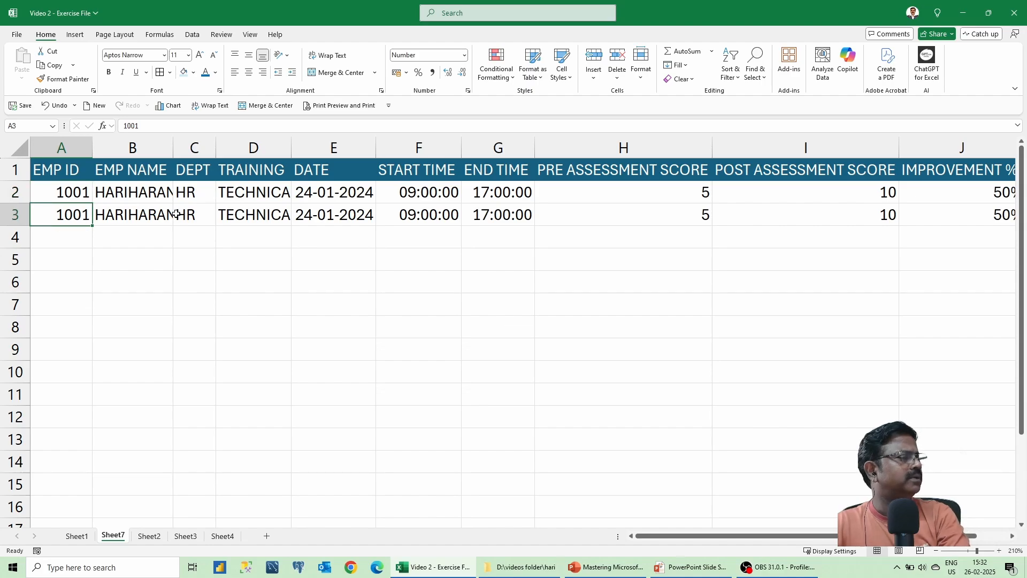
key(Right)
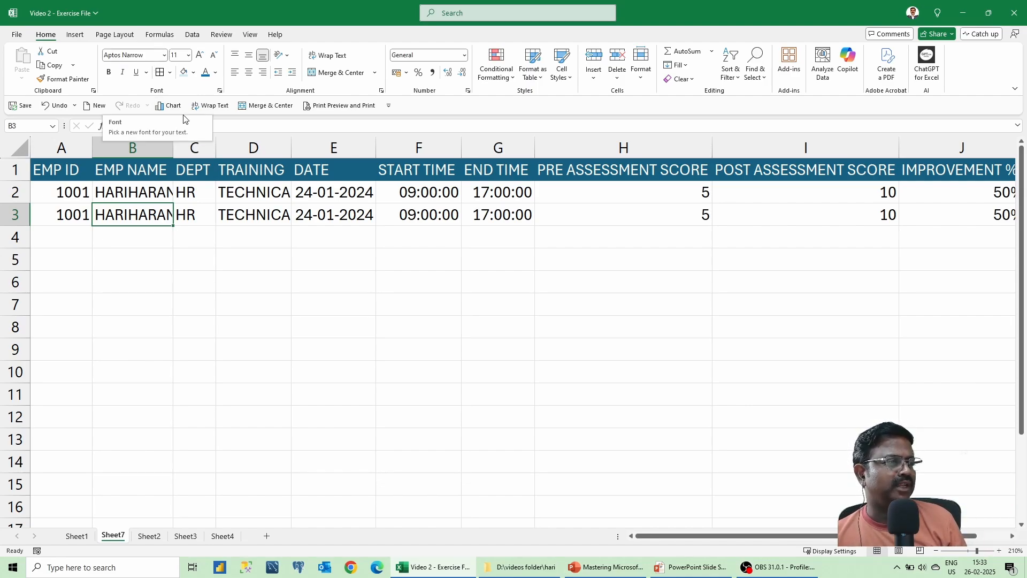
- Check how the training table fits on the page in the print preview, and return to the sheet
click(388, 105)
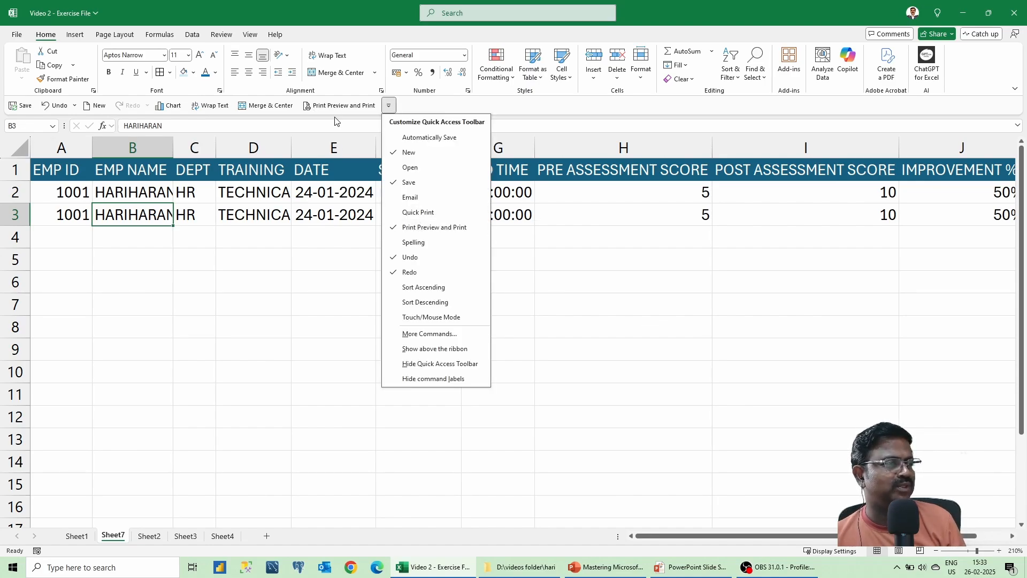
click(429, 110)
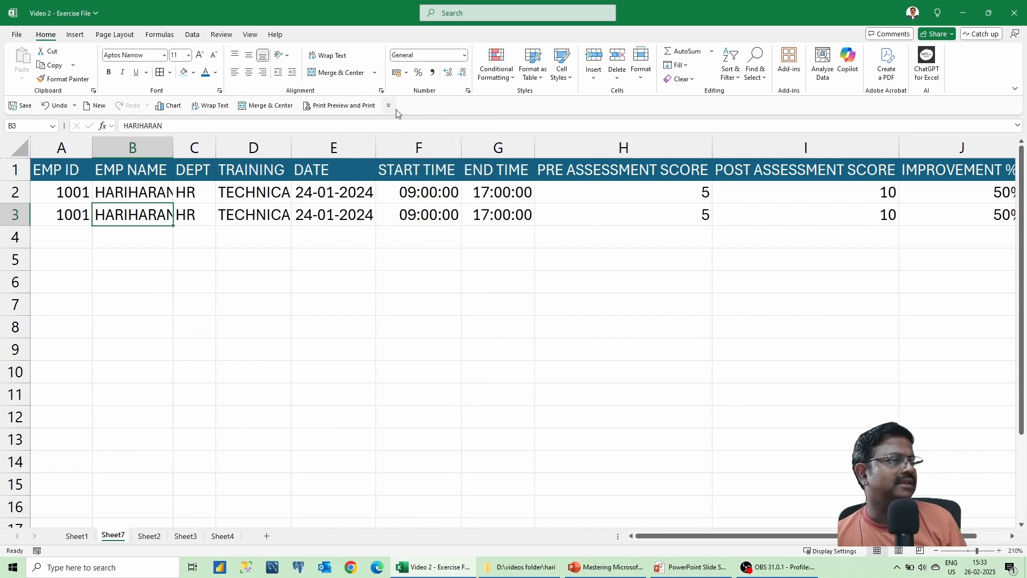
click(355, 106)
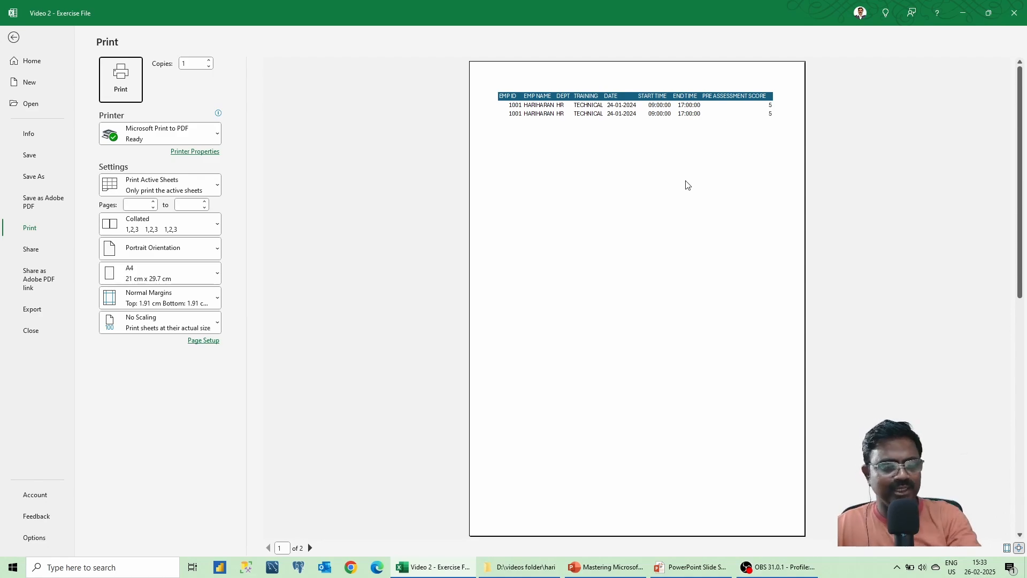
key(Escape)
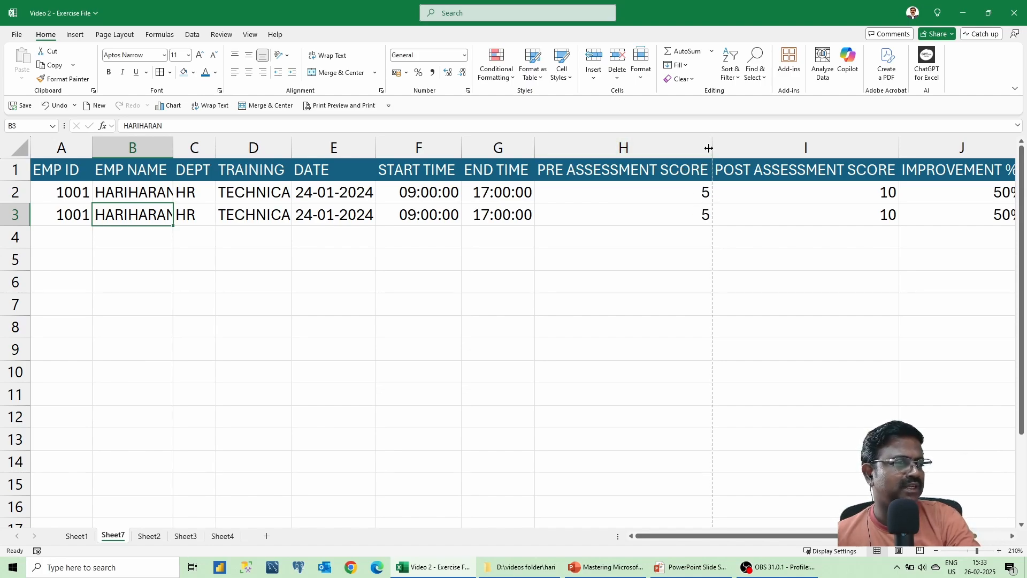
- Narrow the pre and post assessment score columns H and I and wrap their headers onto two lines
mouse_move(669, 147)
mouse_down()
mouse_move(759, 146)
mouse_move(653, 145)
mouse_up()
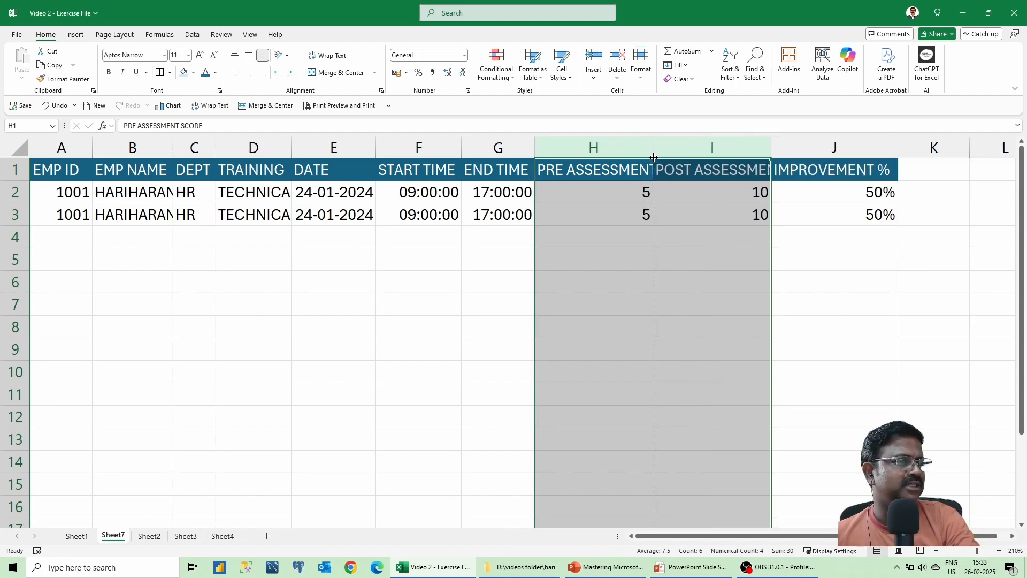
click(680, 228)
click(582, 168)
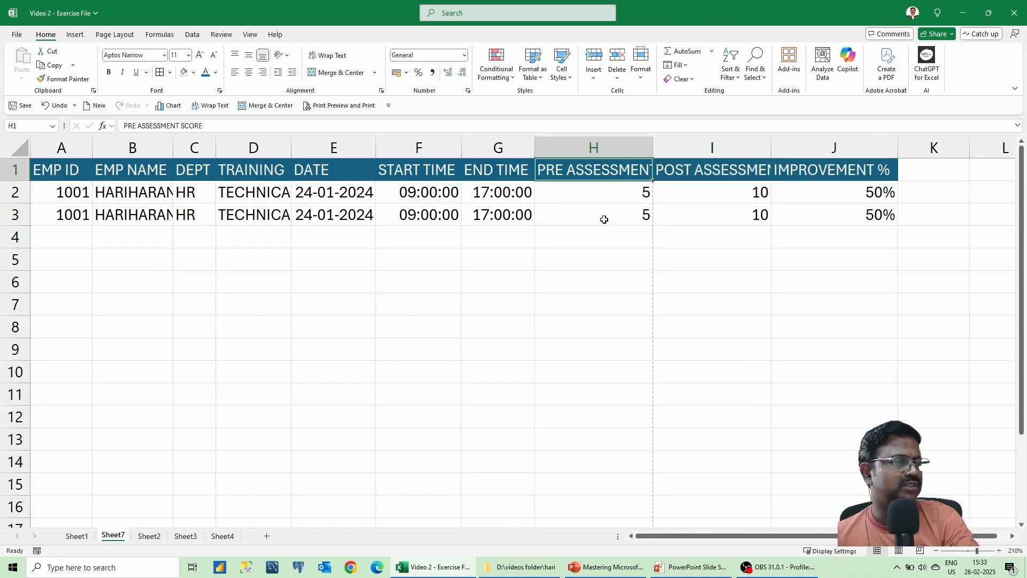
drag(577, 167, 658, 166)
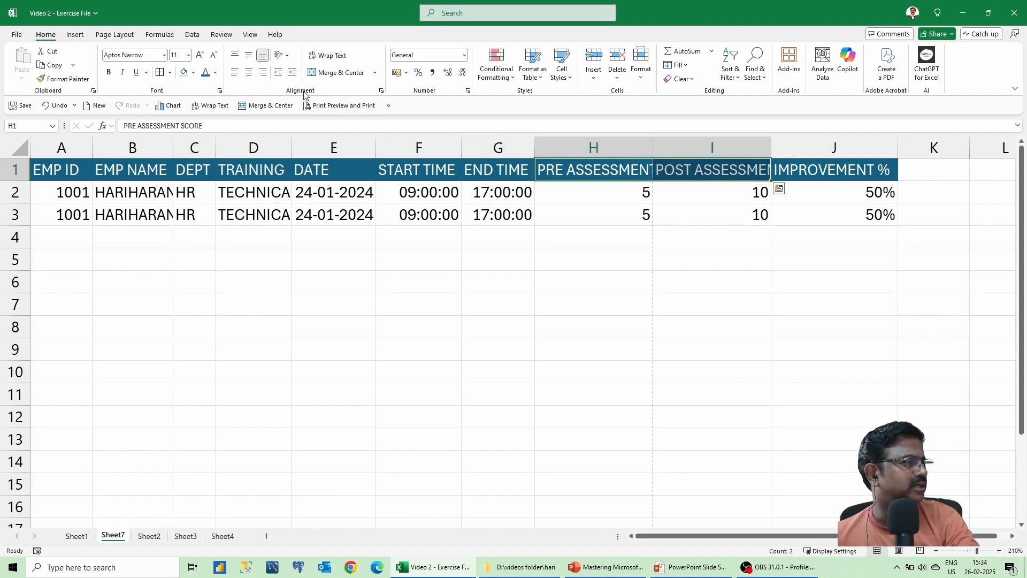
click(338, 57)
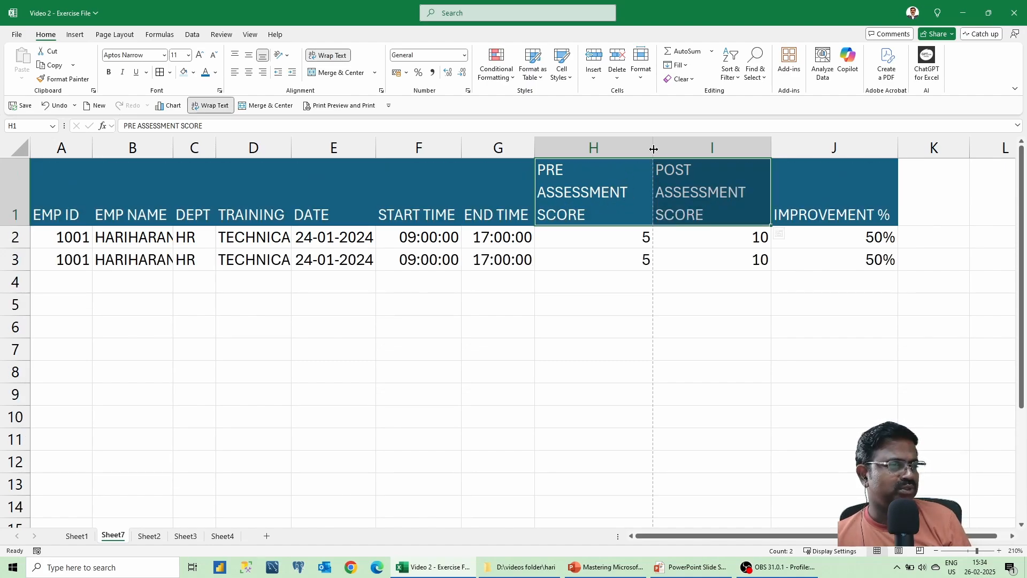
drag(652, 146, 665, 146)
drag(784, 146, 802, 146)
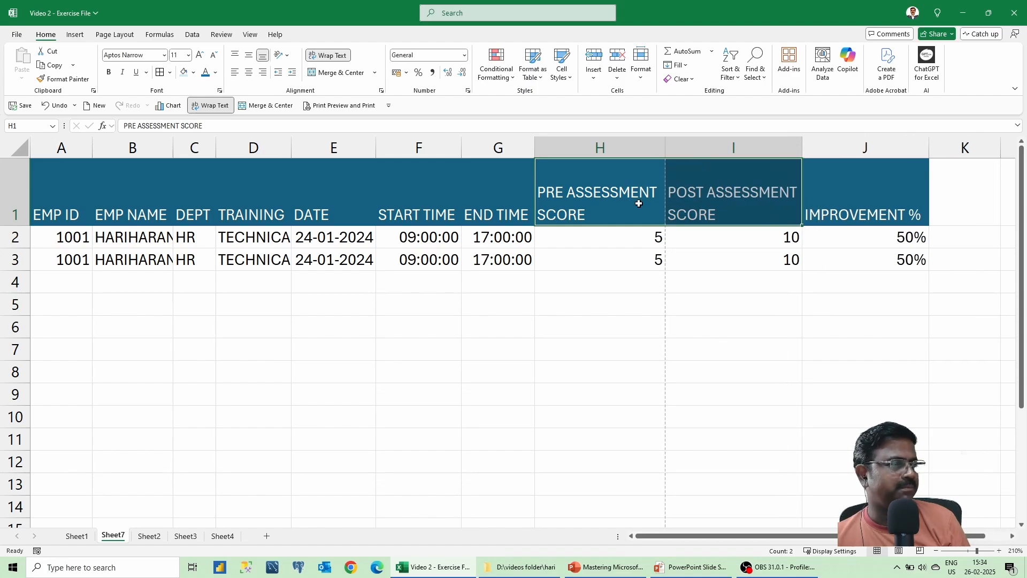
- Auto-fit the height of header row 1 and the widths of all columns in the sheet
double_click(19, 225)
click(417, 199)
click(639, 234)
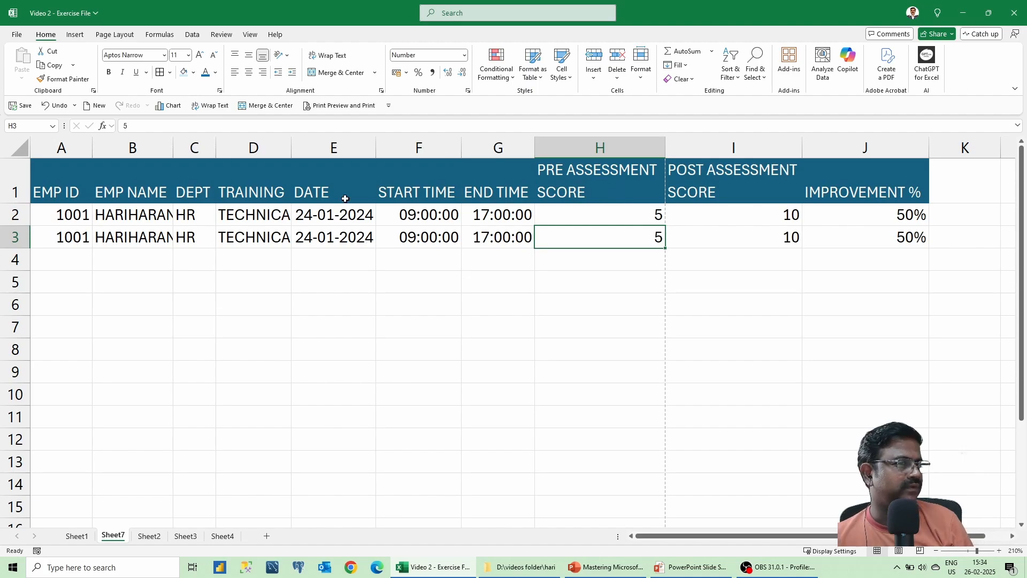
click(20, 148)
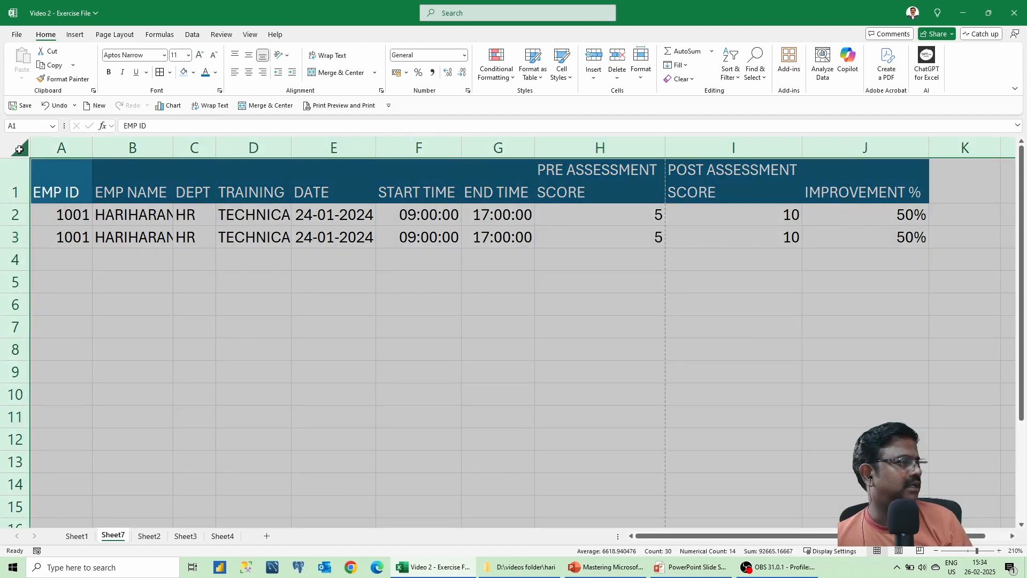
double_click(93, 146)
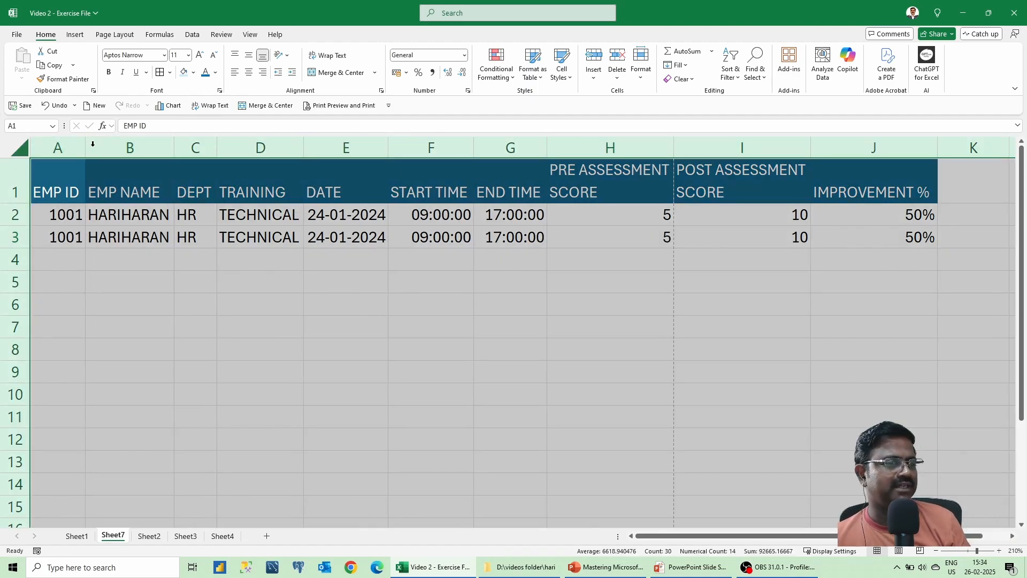
- Check the auto-fitted training table's page fit in the print preview and return to the sheet
click(327, 219)
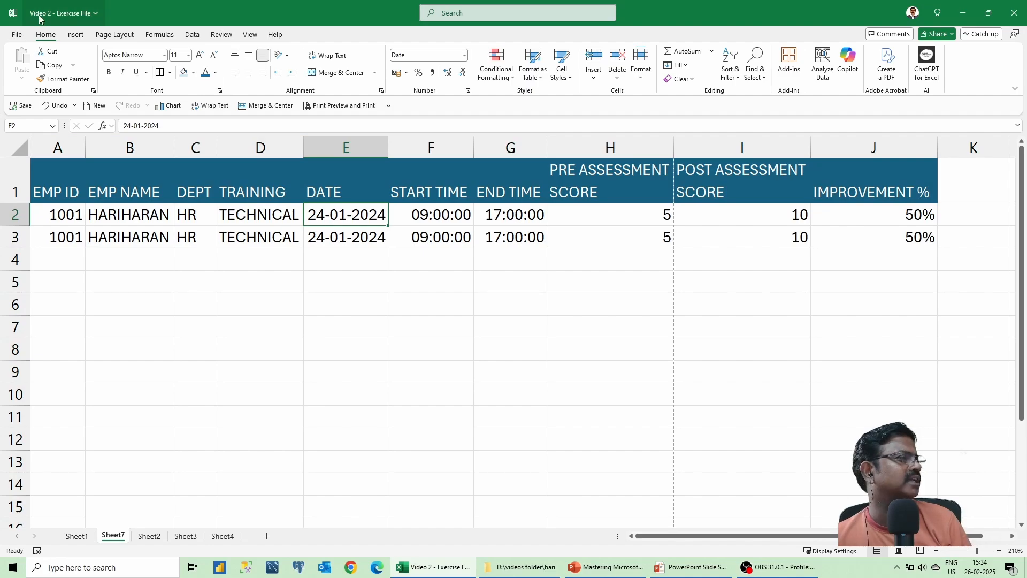
click(354, 108)
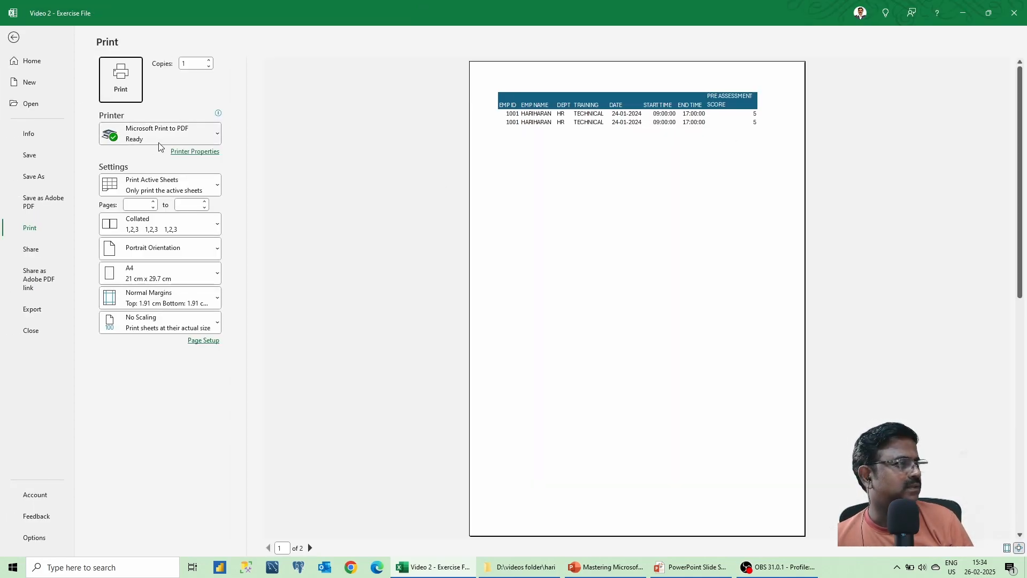
click(19, 38)
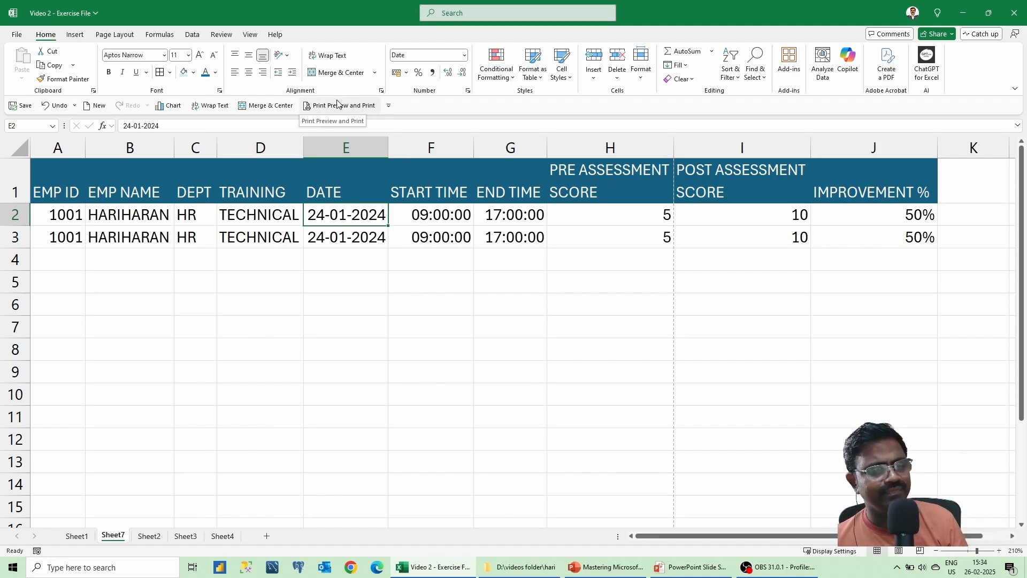
- Show the training table in Page Break Preview to inspect where its pages split
click(250, 34)
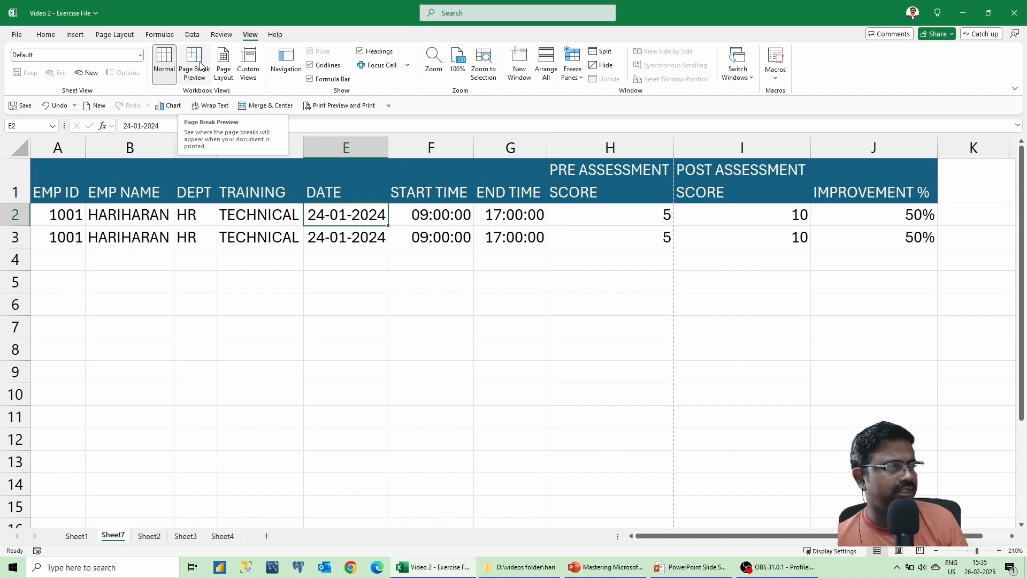
click(200, 65)
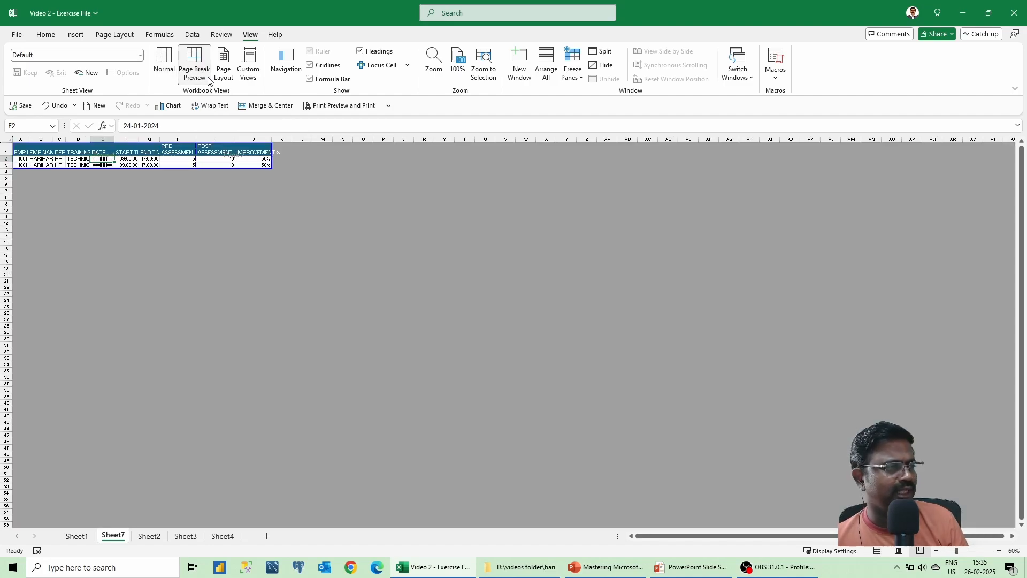
scroll(392, 249, up, 9)
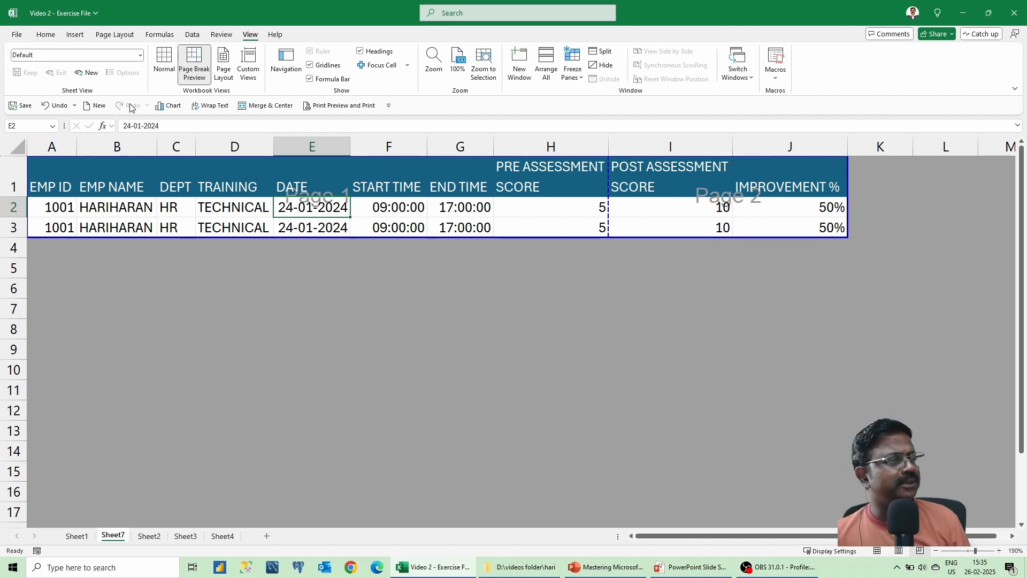
- Set the training sheet's page orientation to Landscape
click(115, 34)
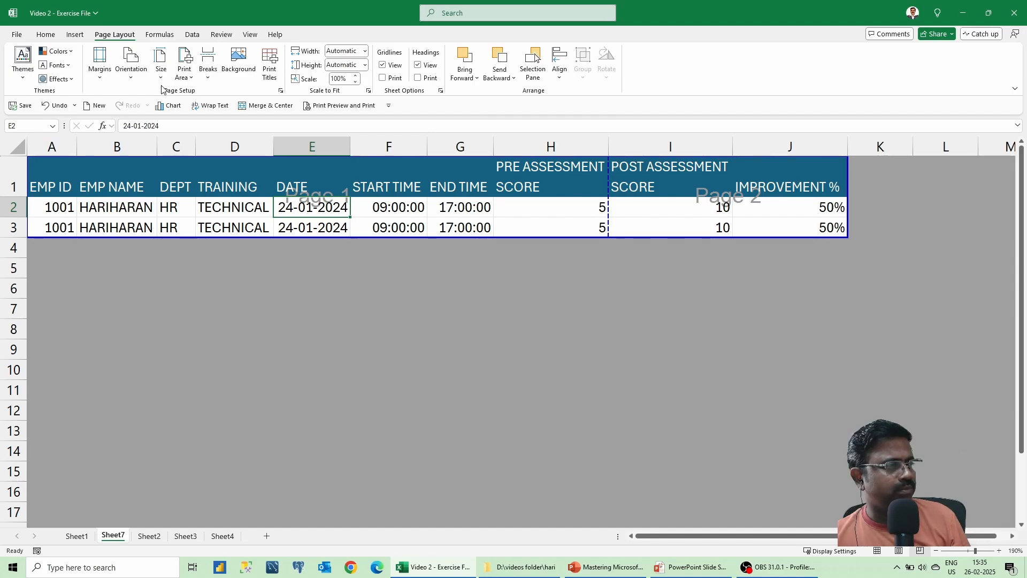
click(135, 74)
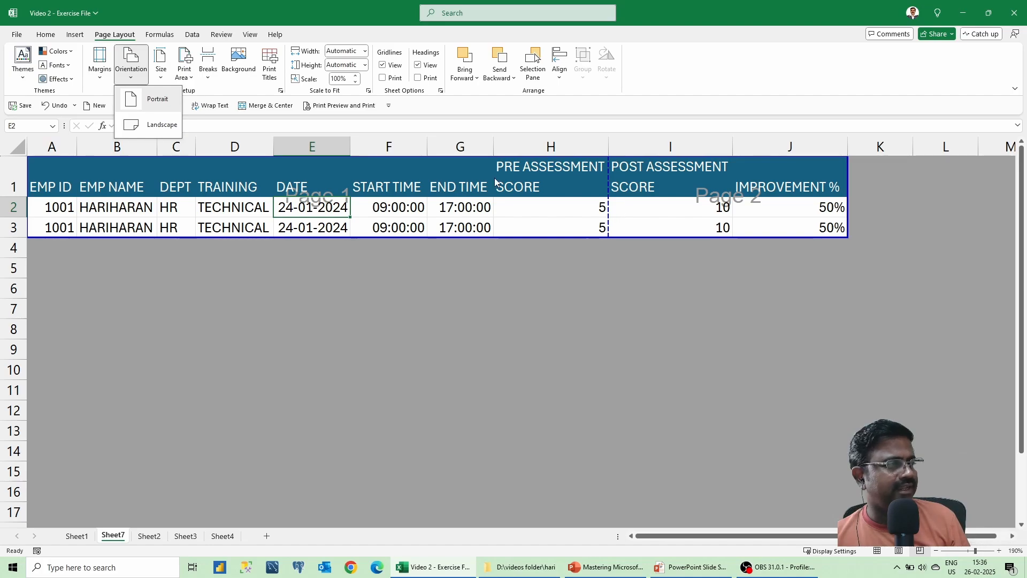
click(161, 124)
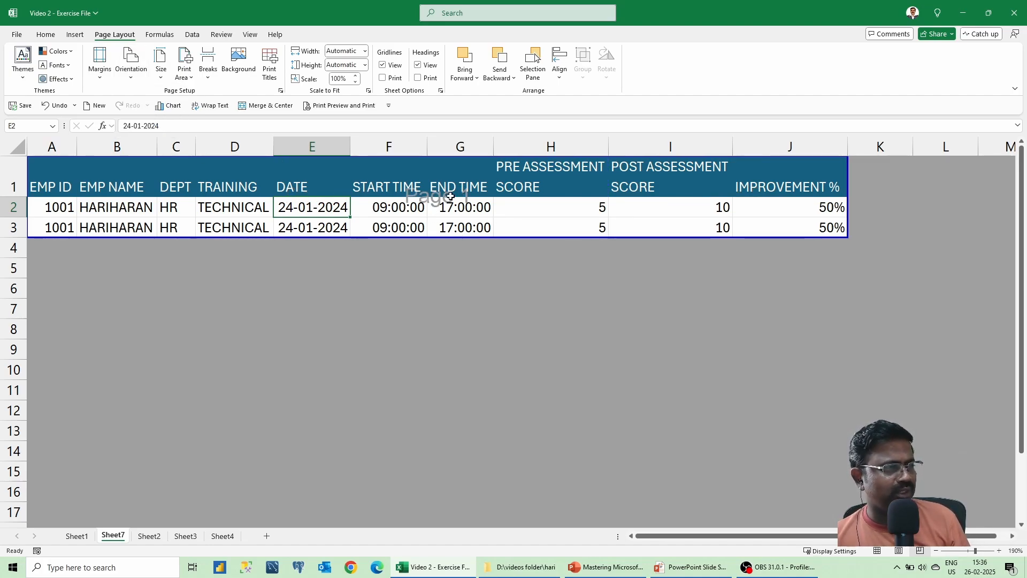
- Check the landscape page in the print preview and return to the sheet
click(344, 105)
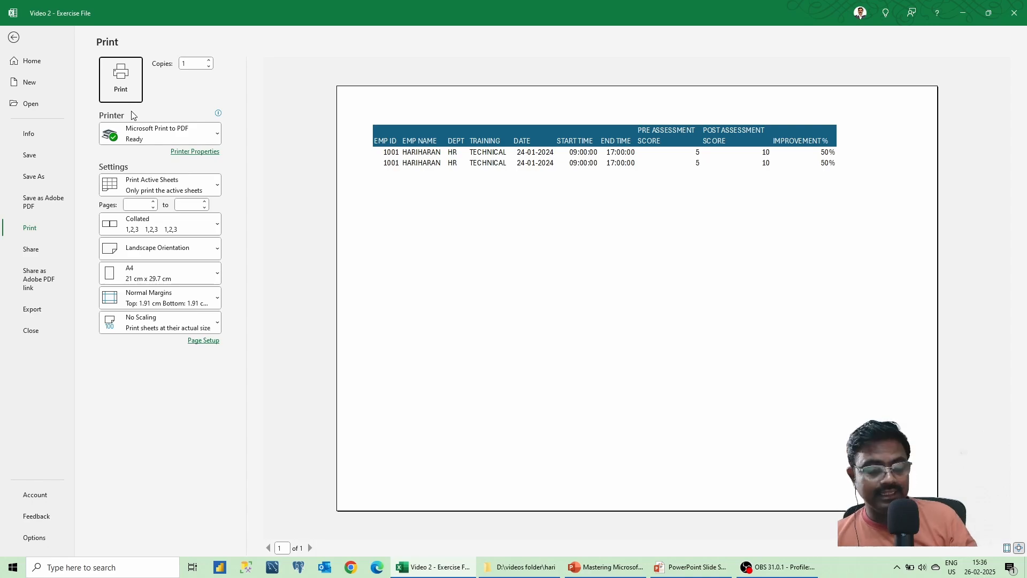
mouse_move(134, 116)
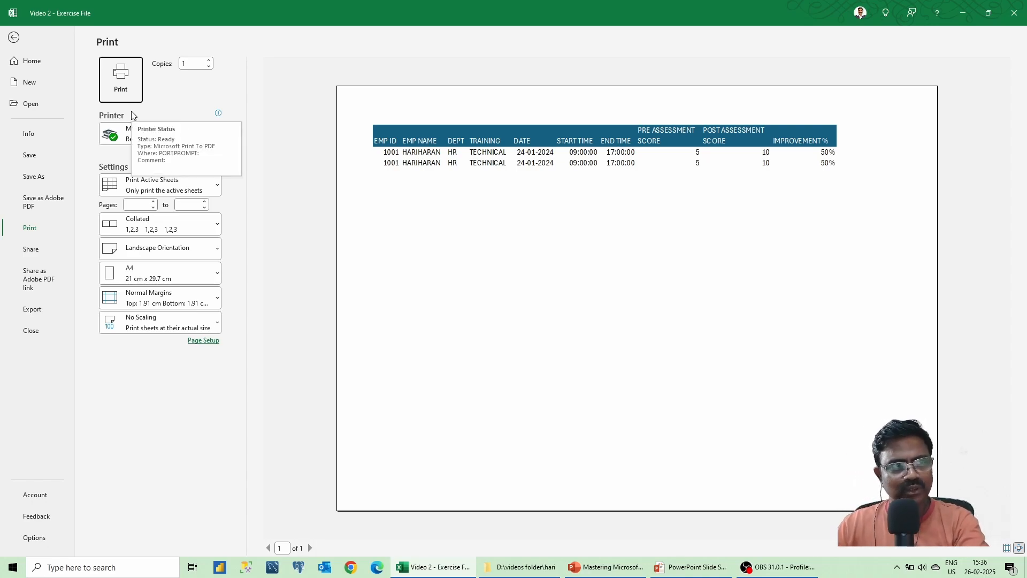
key(Escape)
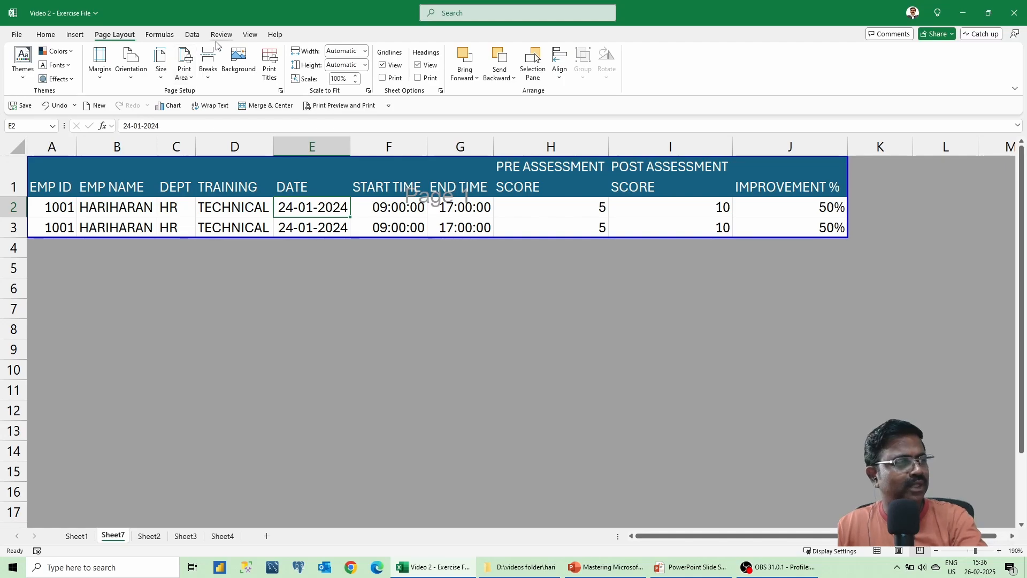
- Examine the page orientation choices and the Scale to Fit width, height and scale settings without changing them
click(250, 38)
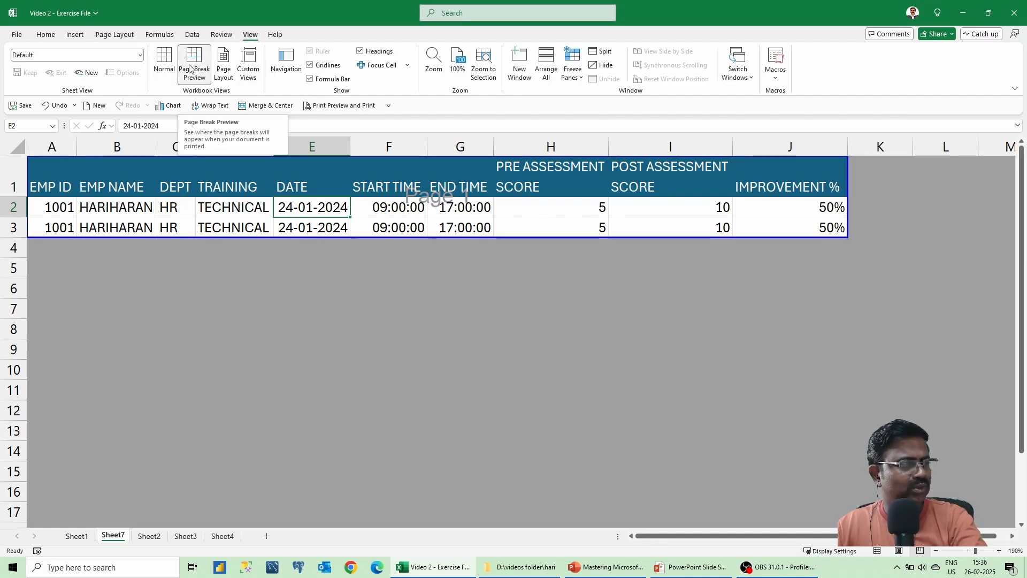
click(121, 35)
click(131, 67)
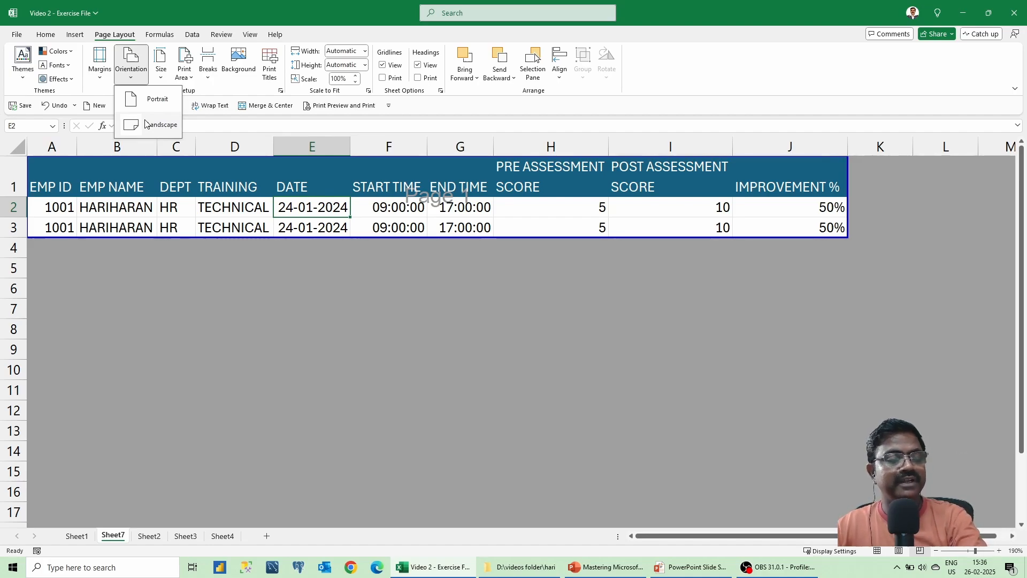
click(119, 38)
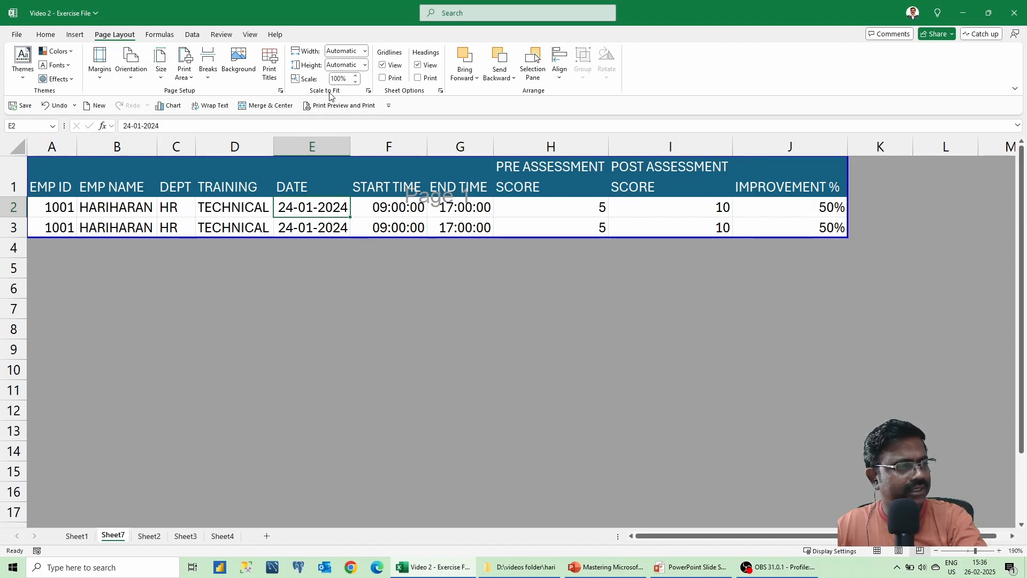
click(365, 51)
click(366, 65)
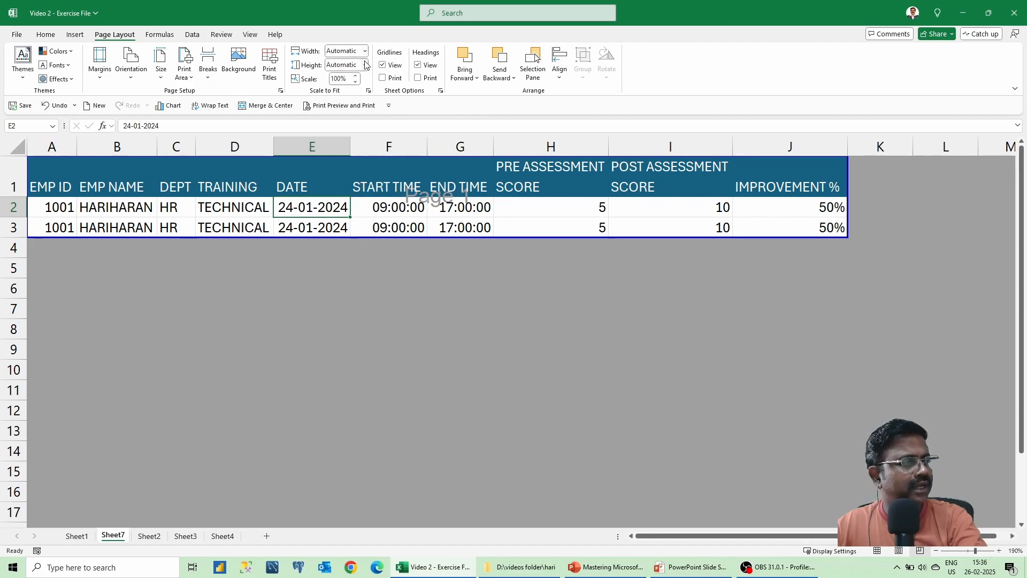
click(366, 65)
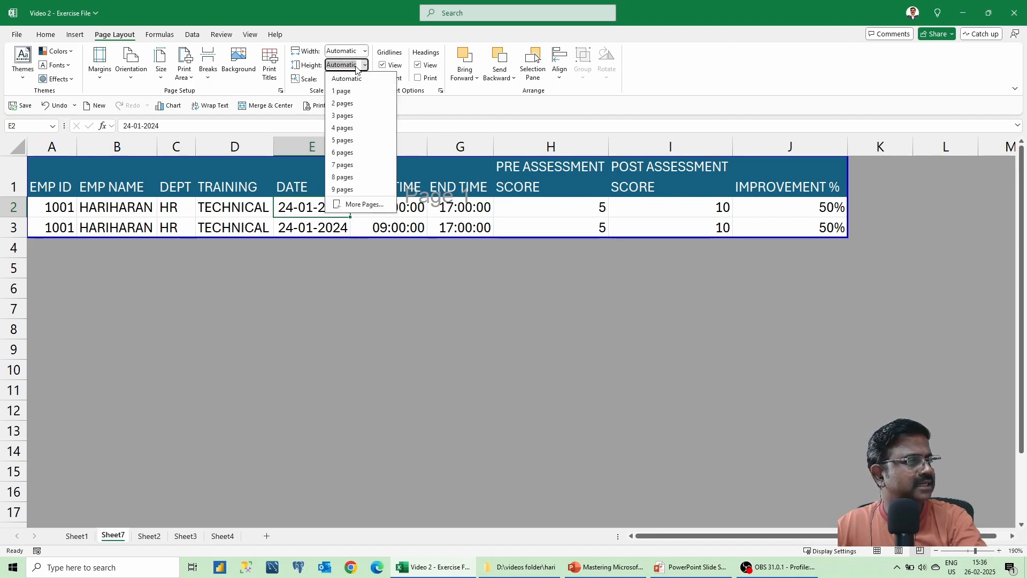
click(366, 39)
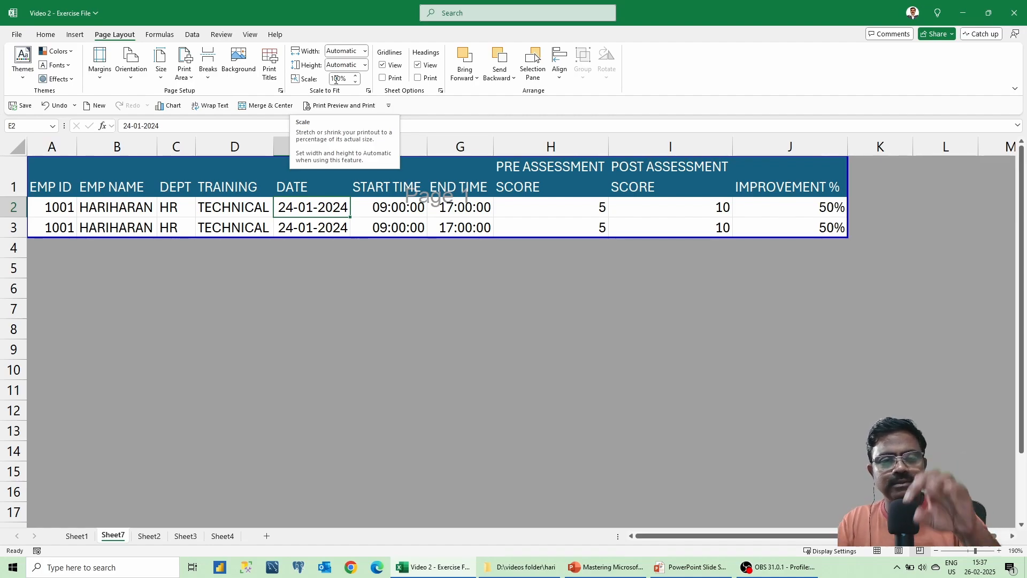
click(436, 204)
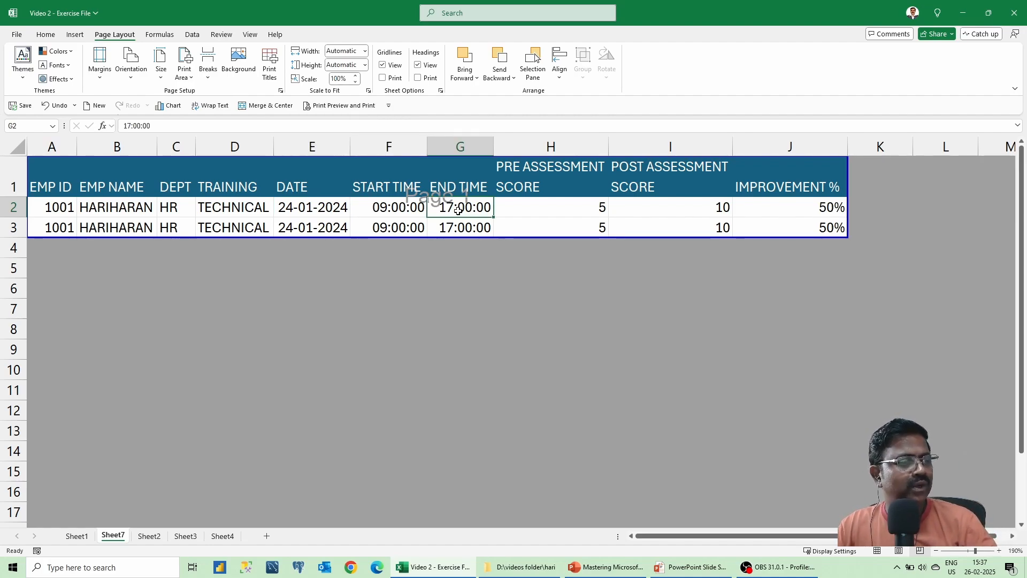
click(47, 35)
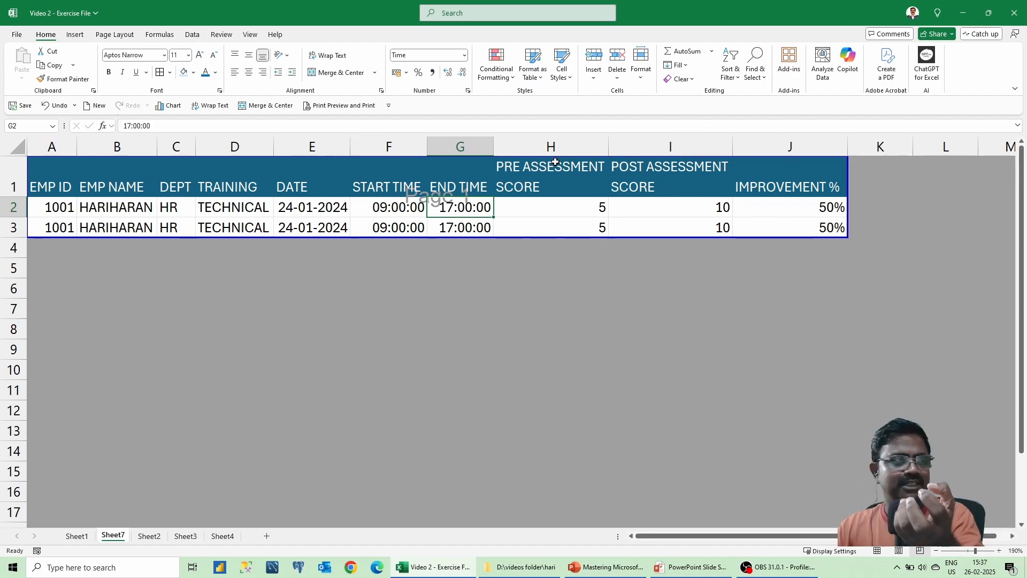
click(250, 36)
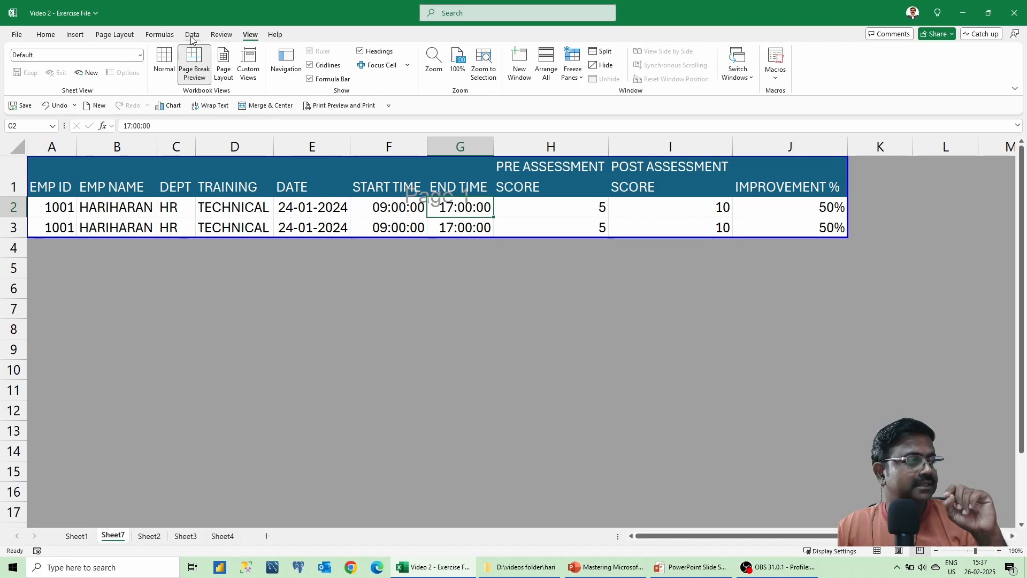
click(114, 36)
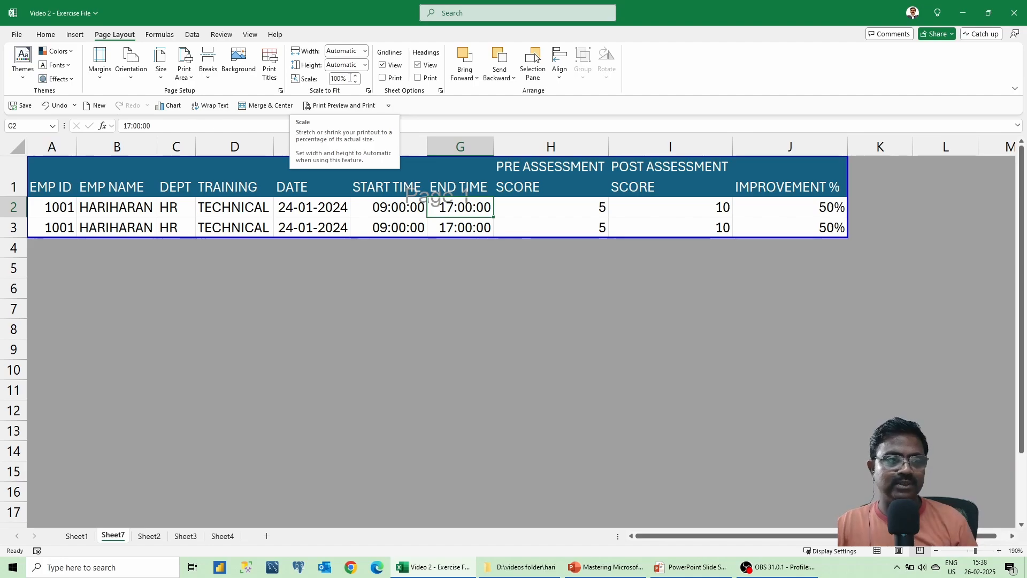
- Return the training sheet from Page Break Preview to Normal view
click(45, 35)
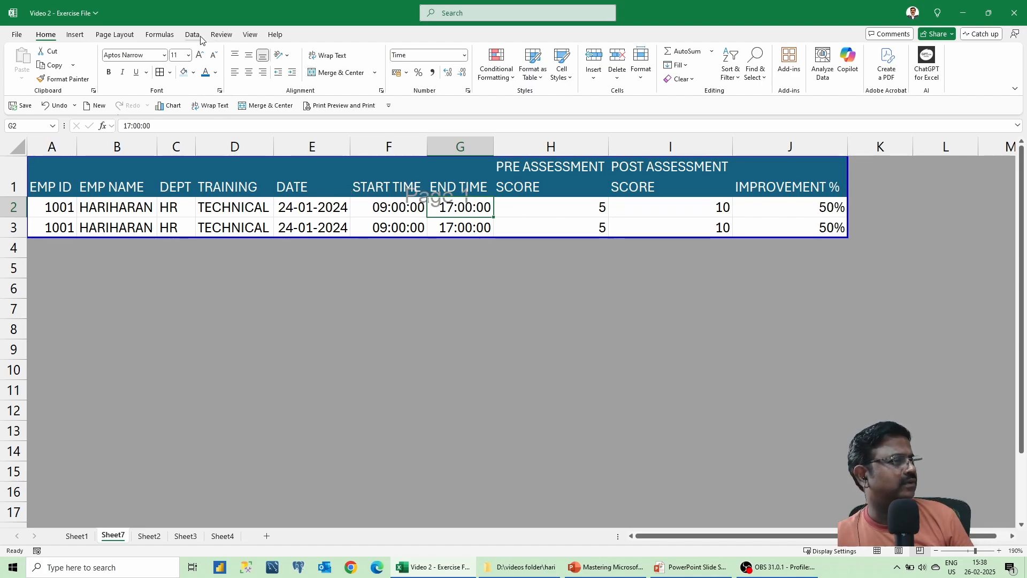
click(243, 35)
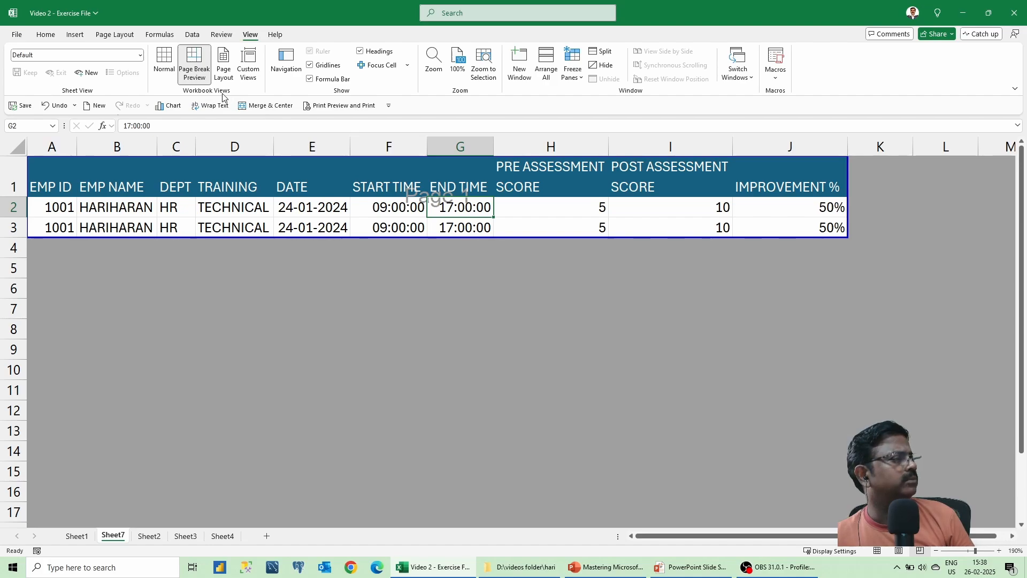
click(164, 63)
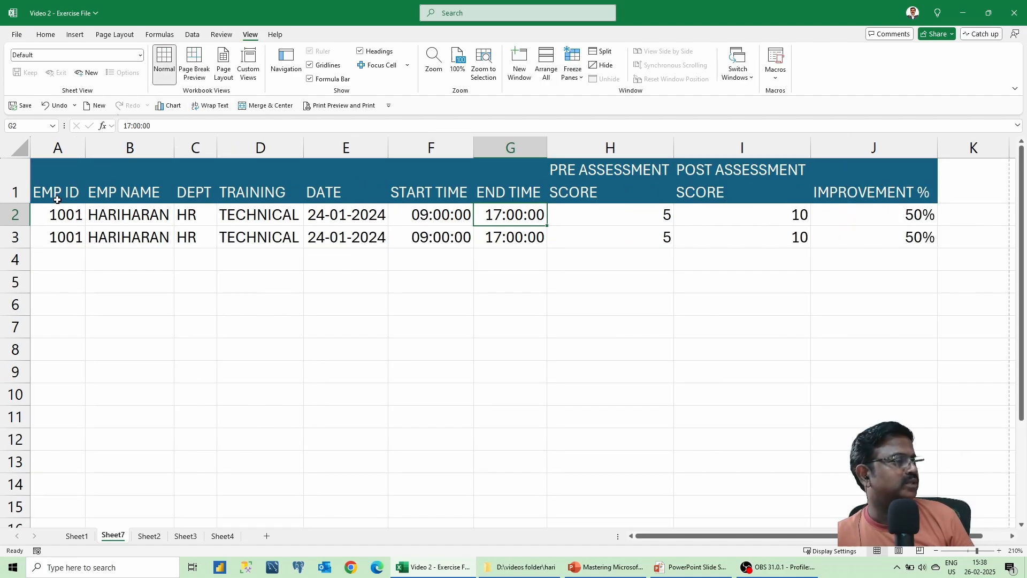
- Apply All Borders to the whole training table in A1:J3
click(64, 178)
drag(65, 178, 774, 213)
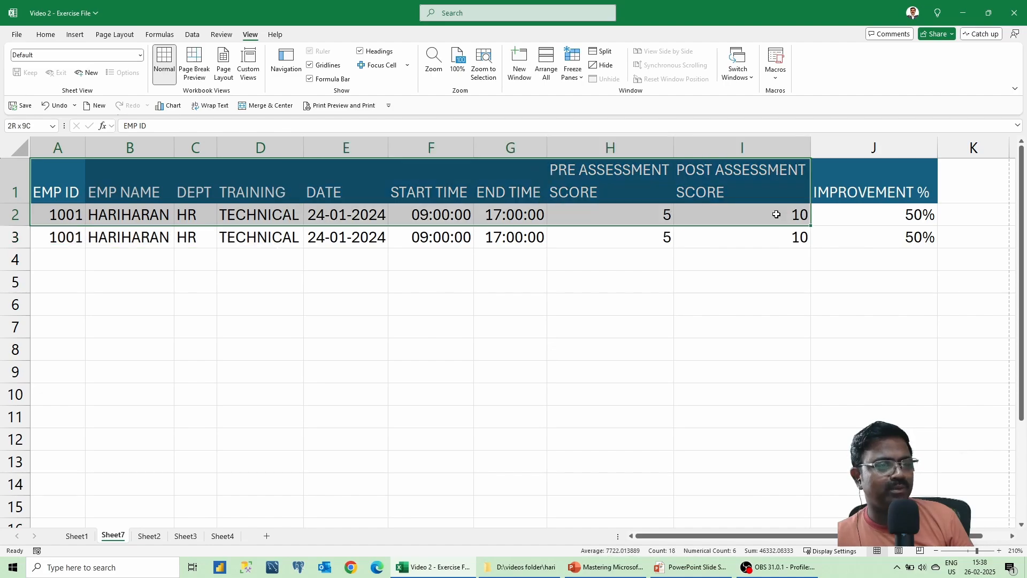
click(72, 186)
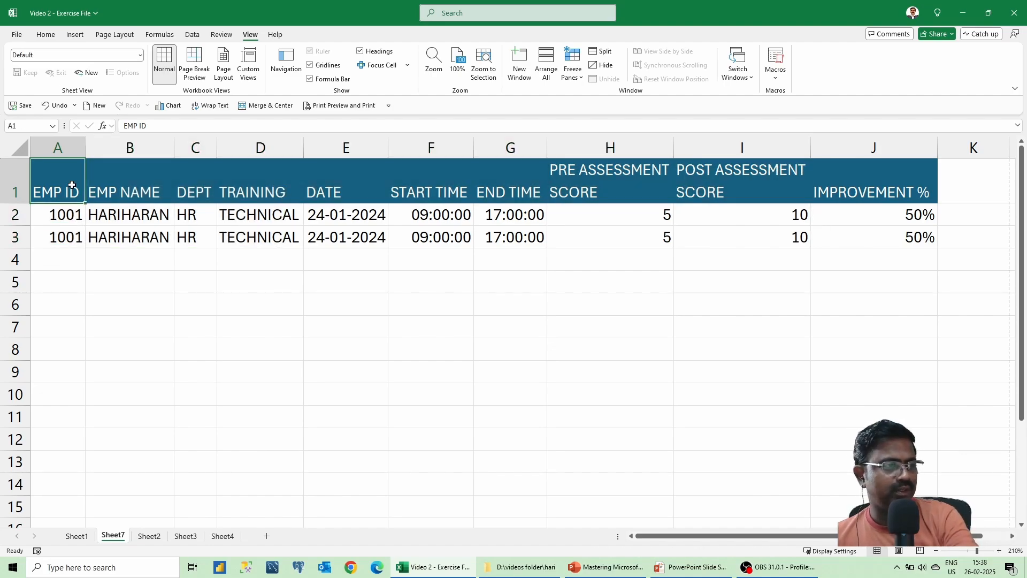
key(ctrl+a)
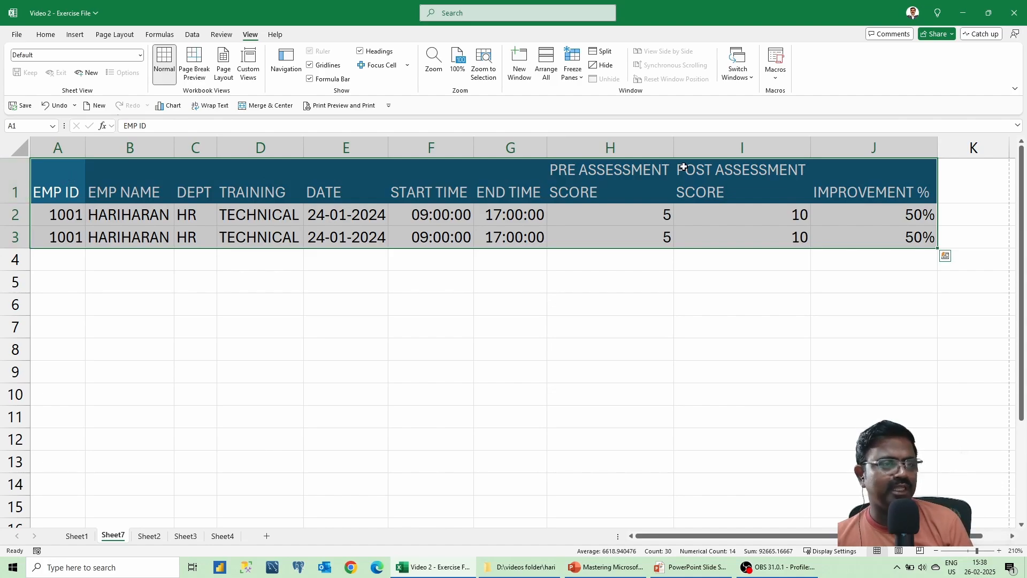
click(47, 36)
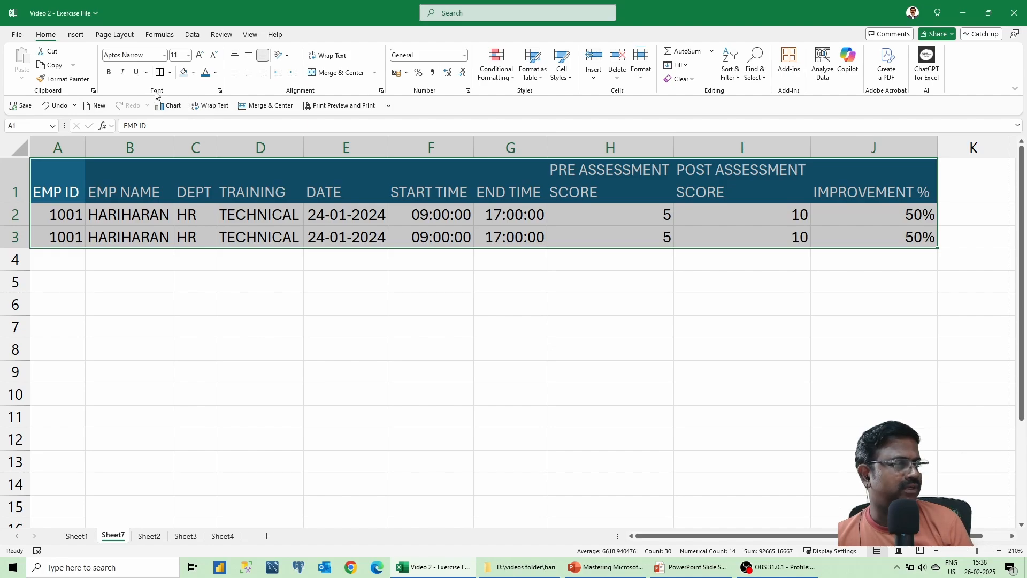
click(170, 73)
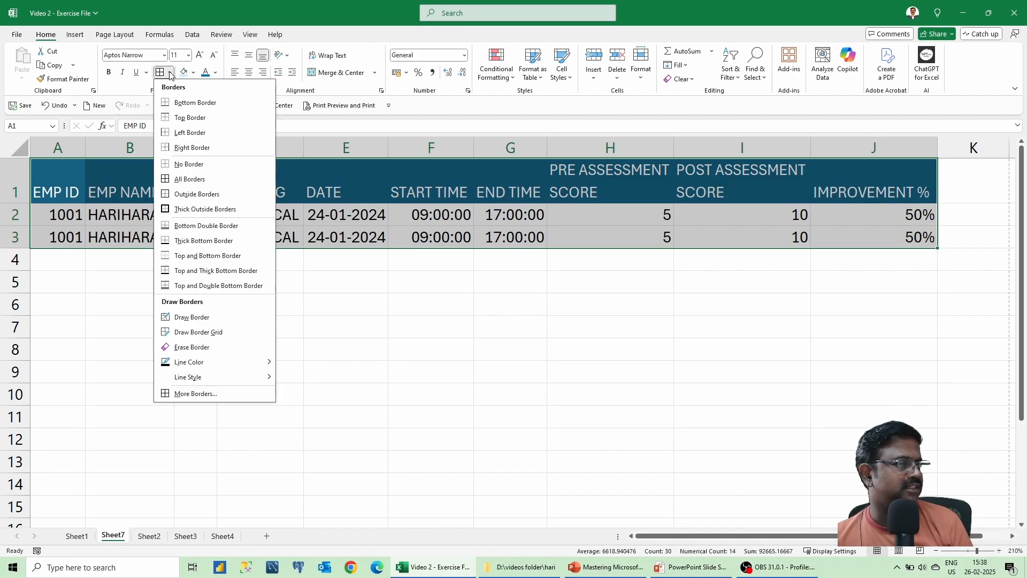
click(181, 180)
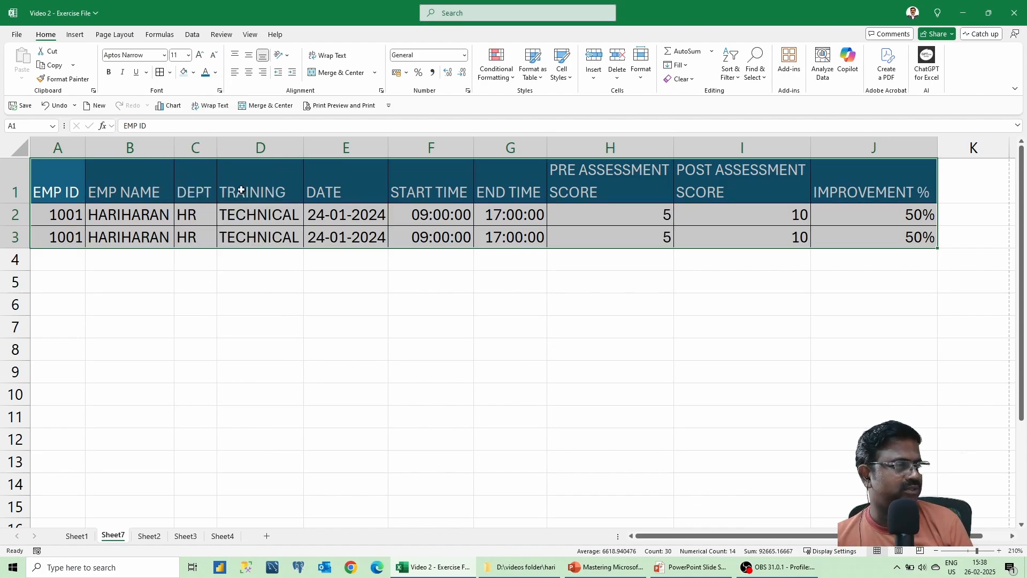
click(165, 181)
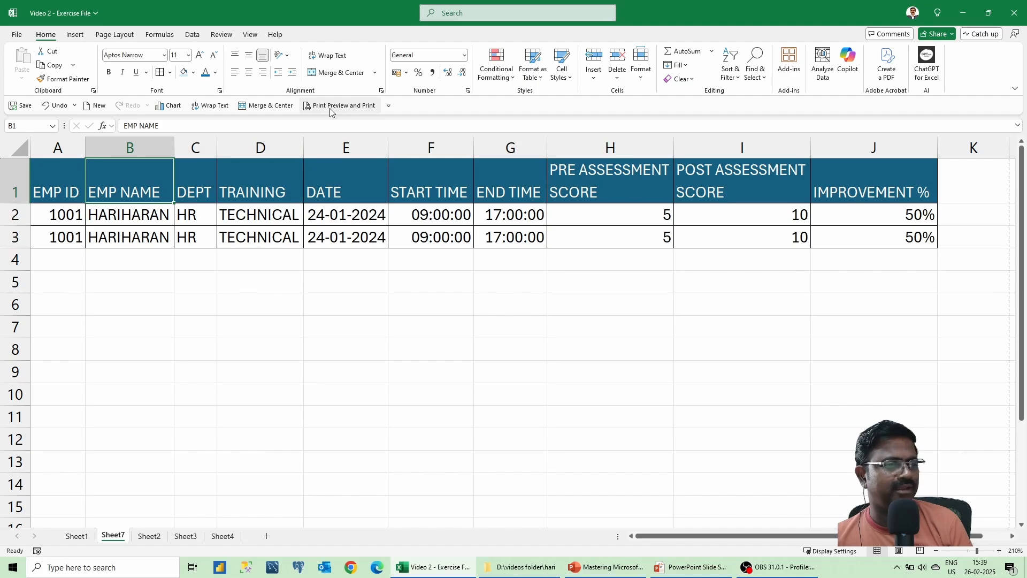
- Check the bordered table in the print preview, and switch to Sheet2 with the larger employee training data
click(329, 108)
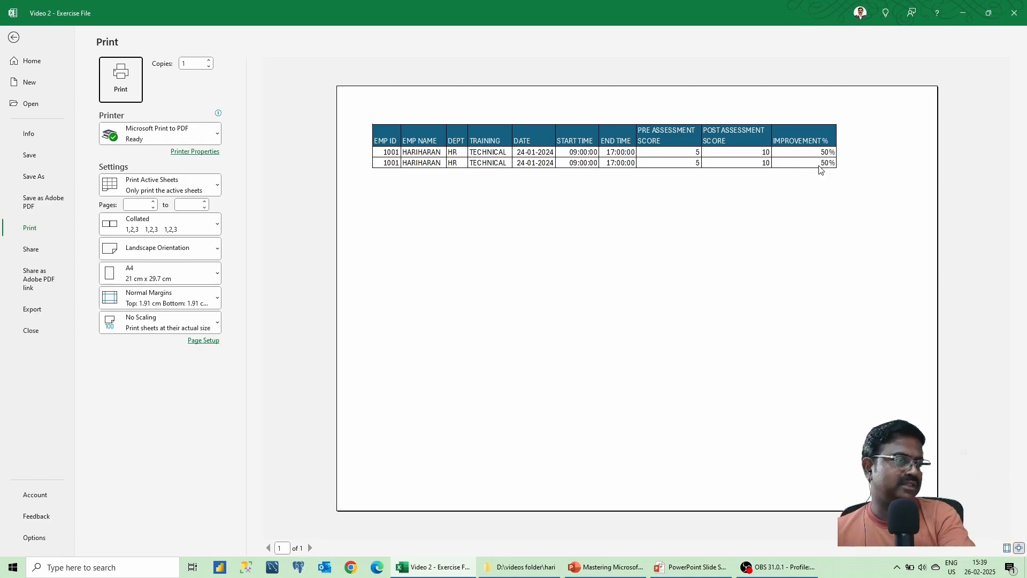
key(Escape)
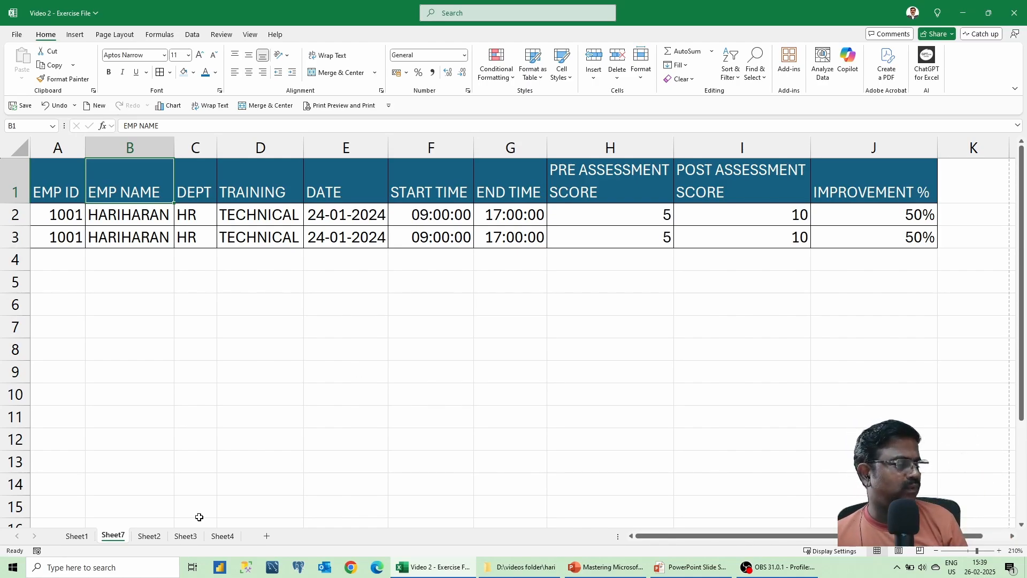
click(151, 536)
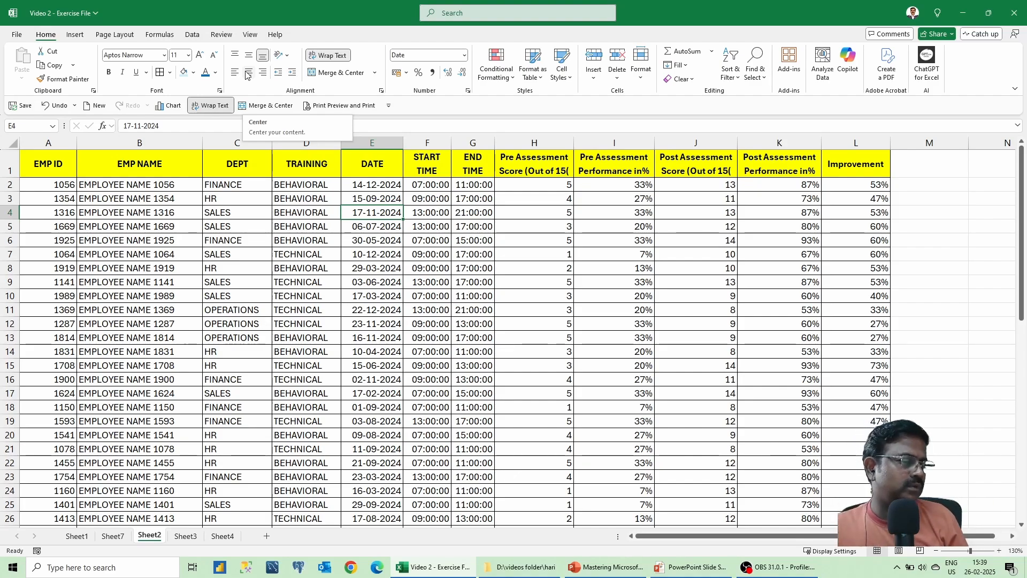
- Compare the formatted training data on Sheet2 with the unformatted version on Sheet3
click(190, 538)
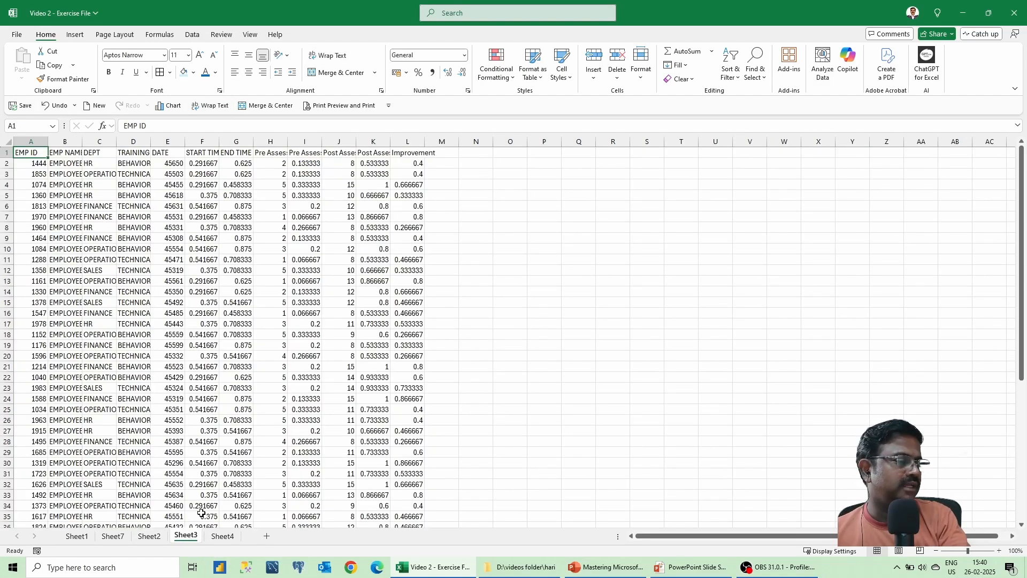
click(153, 538)
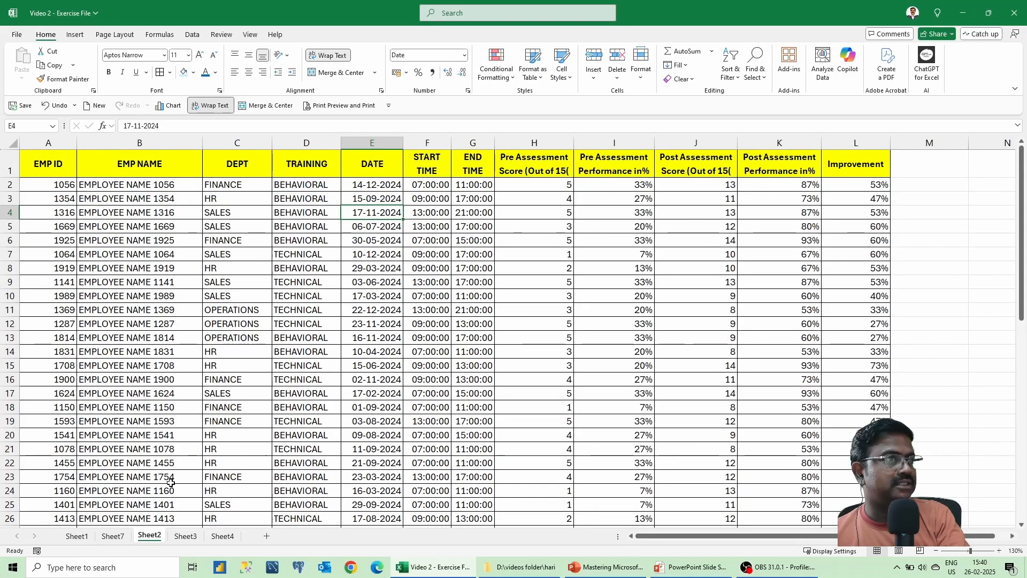
click(197, 537)
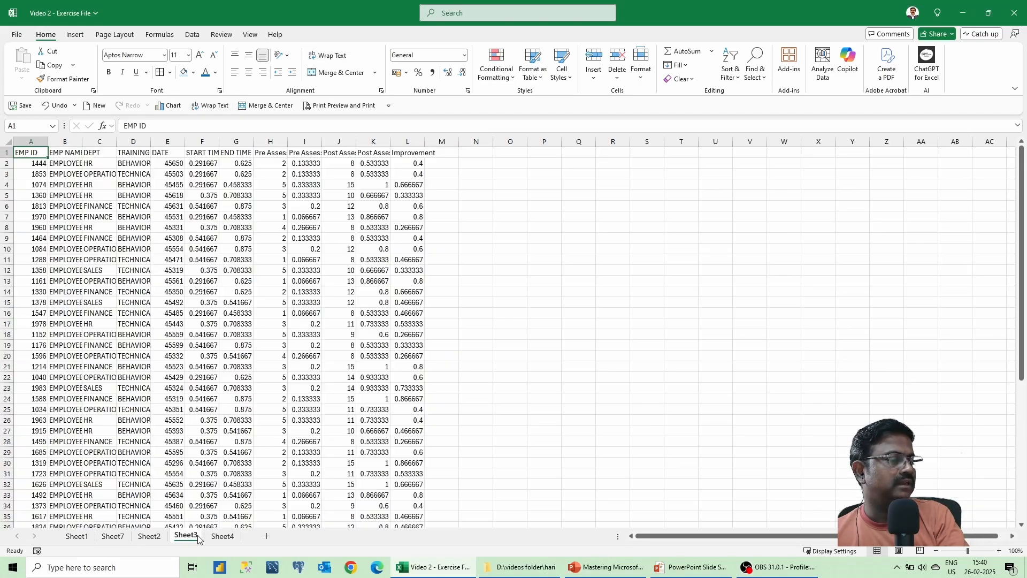
click(156, 538)
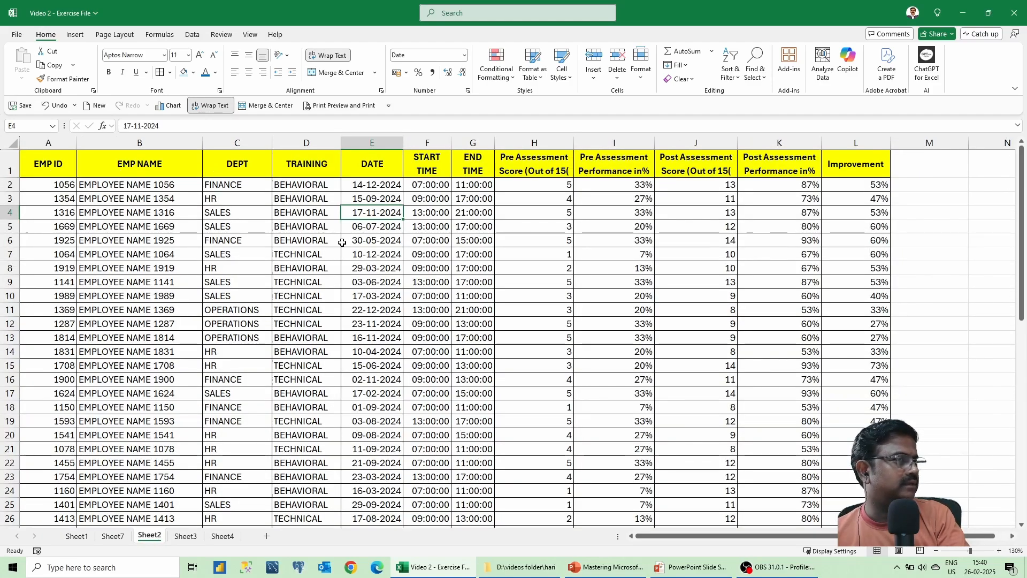
click(193, 539)
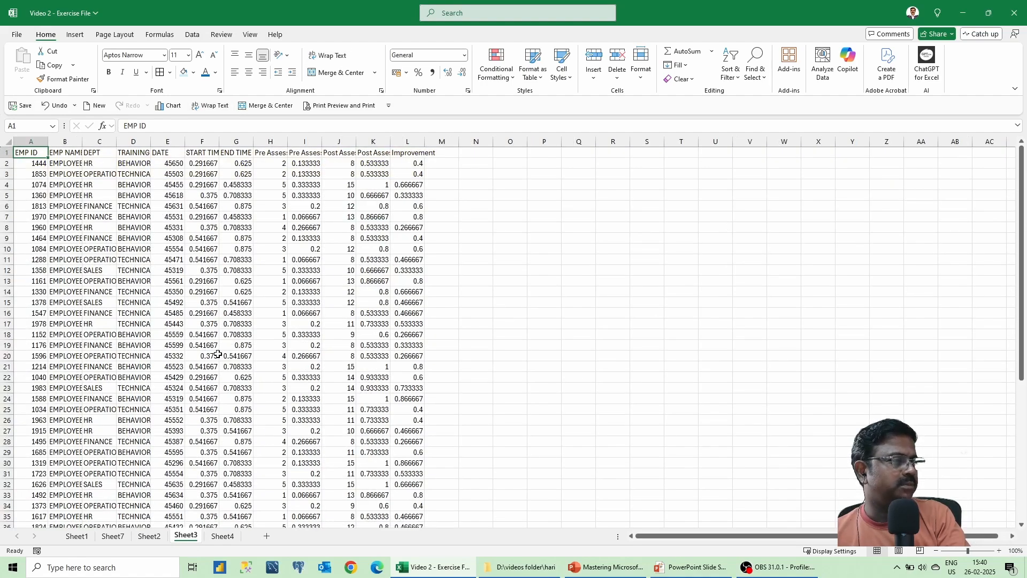
- Examine the unformatted date, start time, end time, assessment performance and improvement columns on Sheet3
ctrl+scroll(218, 353, up, 6)
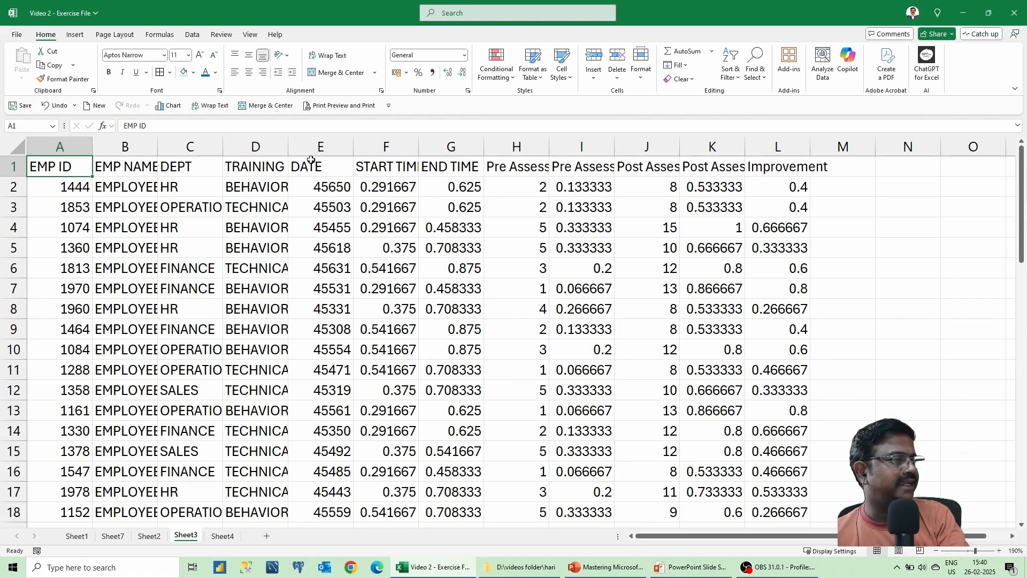
click(321, 141)
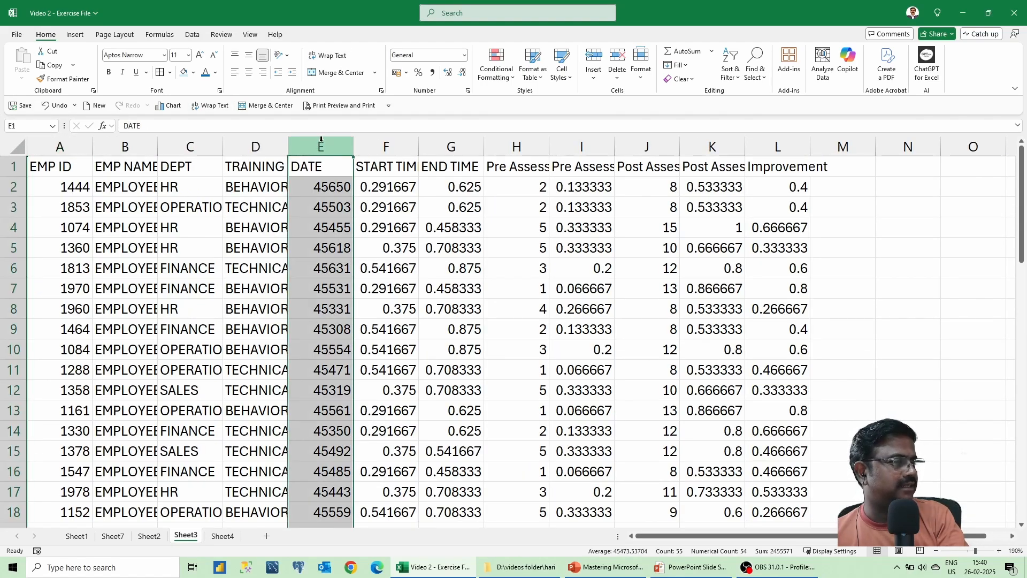
click(399, 142)
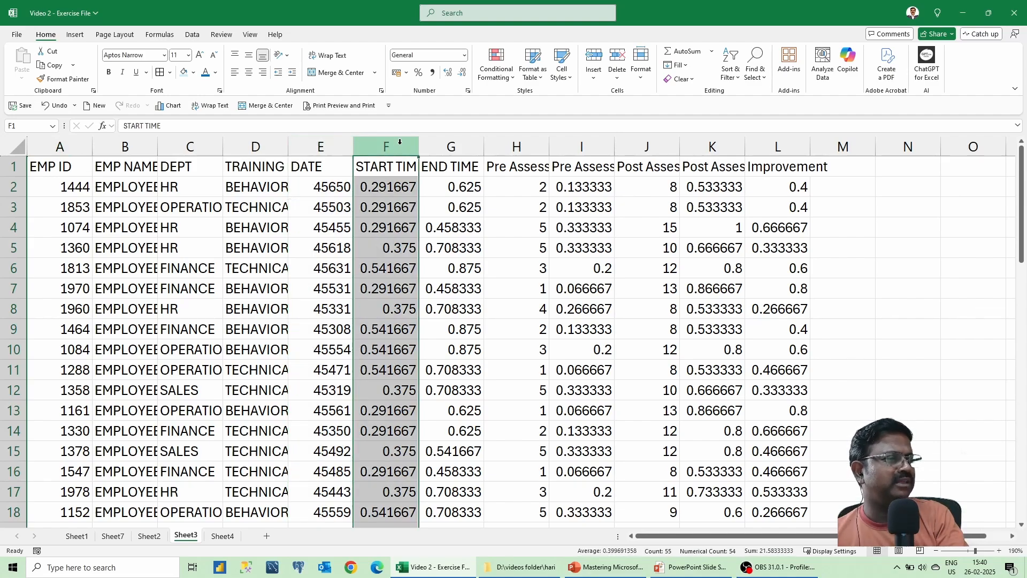
click(451, 145)
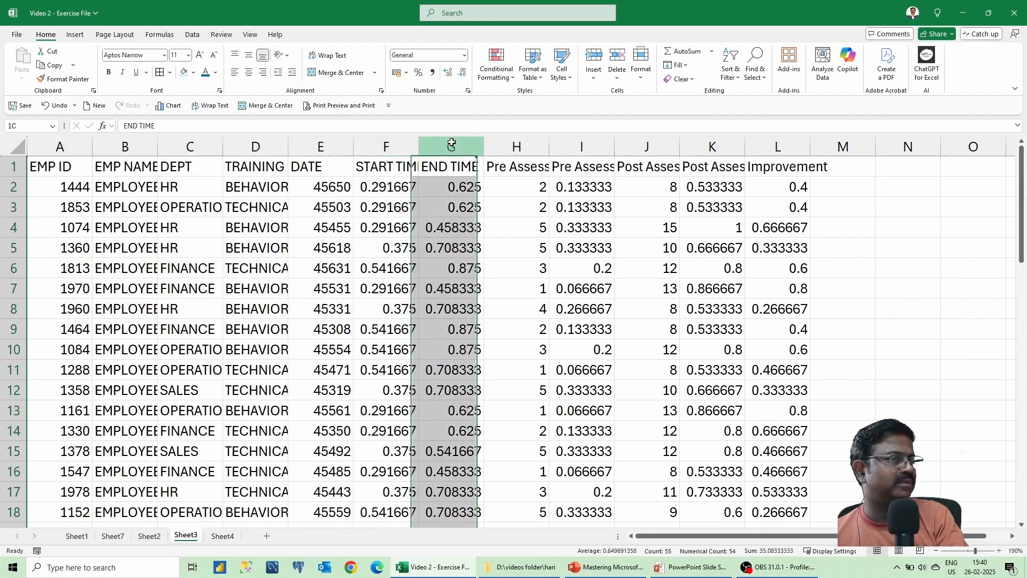
click(596, 143)
click(697, 140)
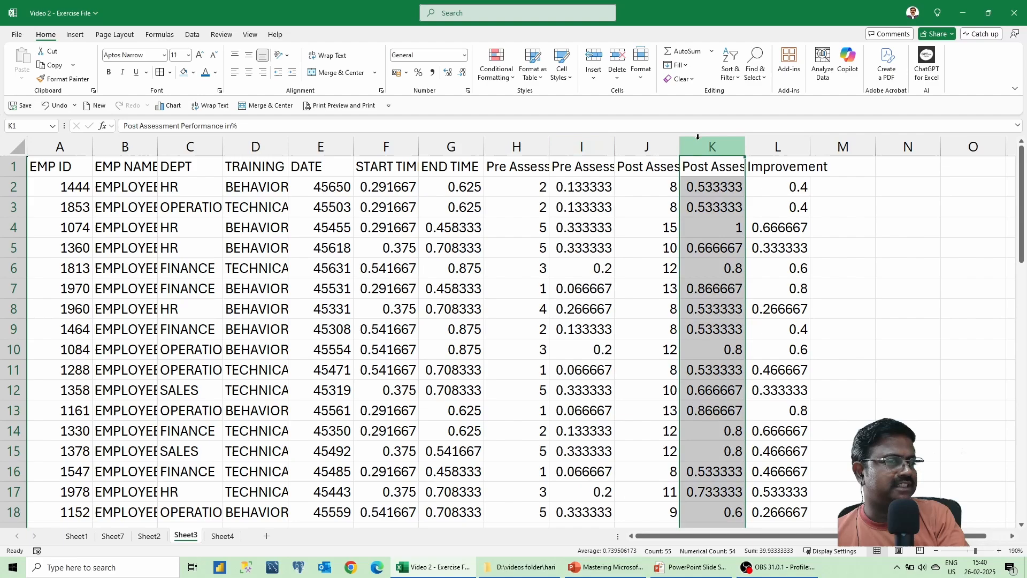
click(787, 143)
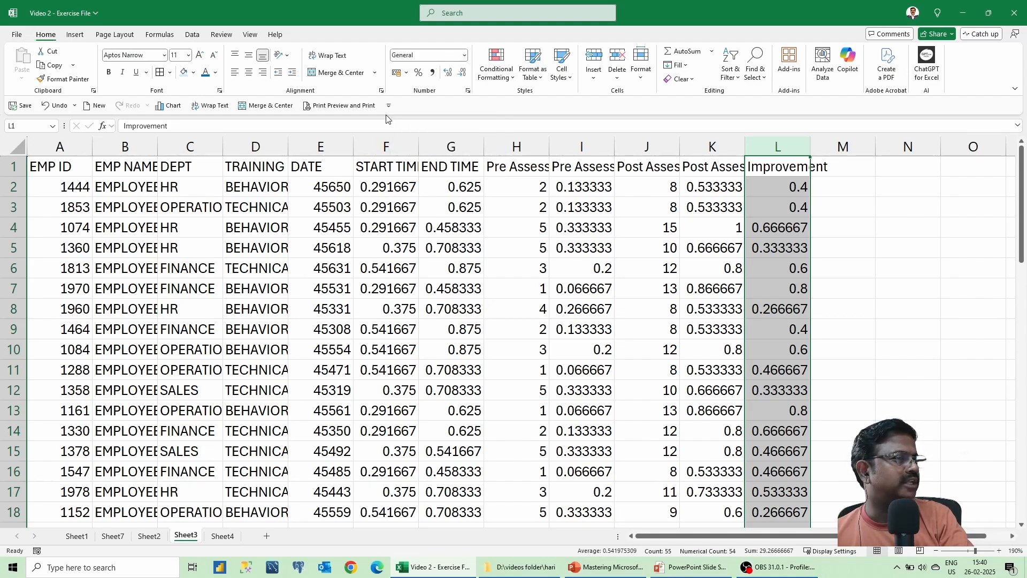
- Review the number format choices for the Improvement column without applying one, and bring up the worksheet view options
click(464, 56)
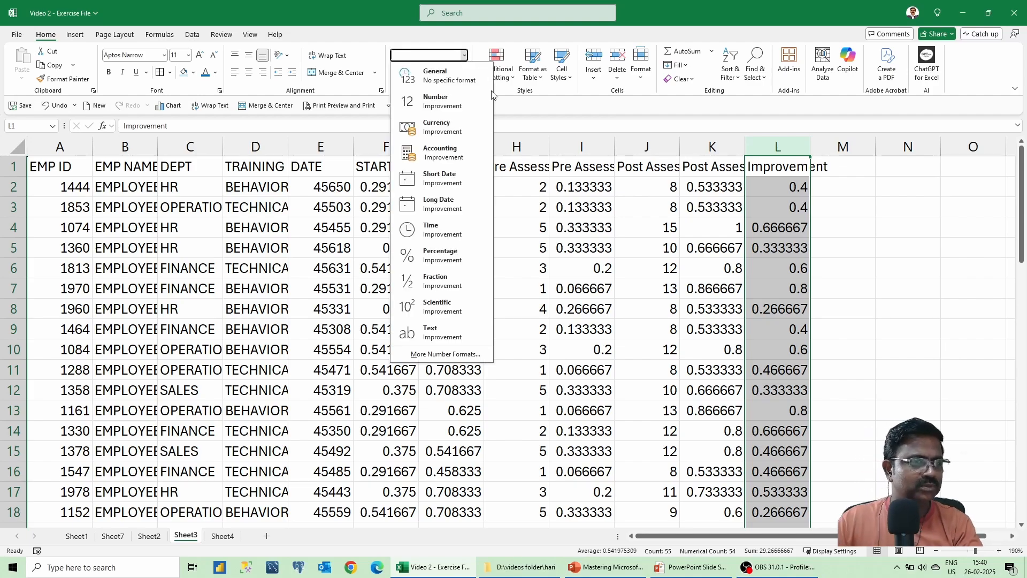
key(Escape)
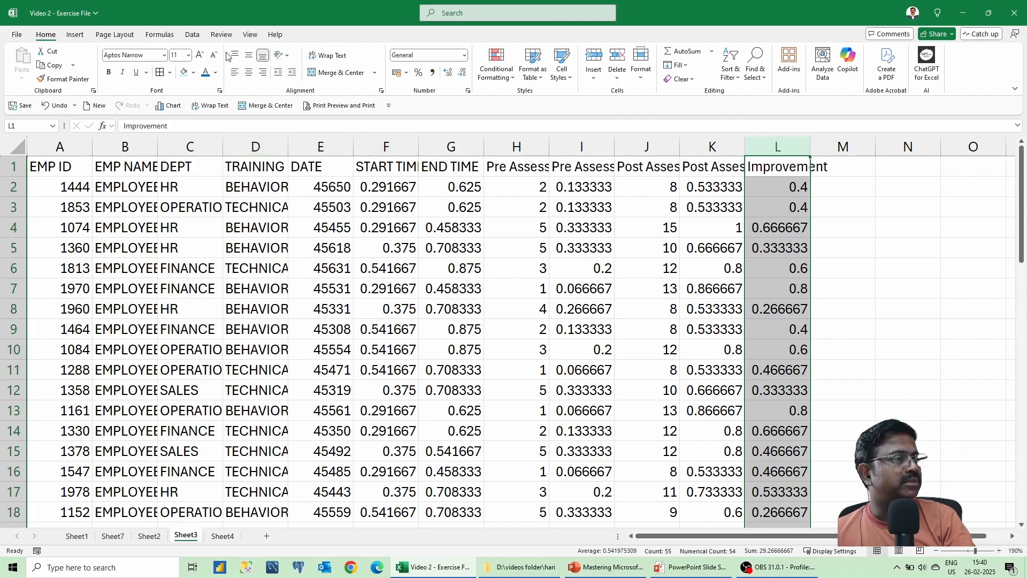
click(250, 35)
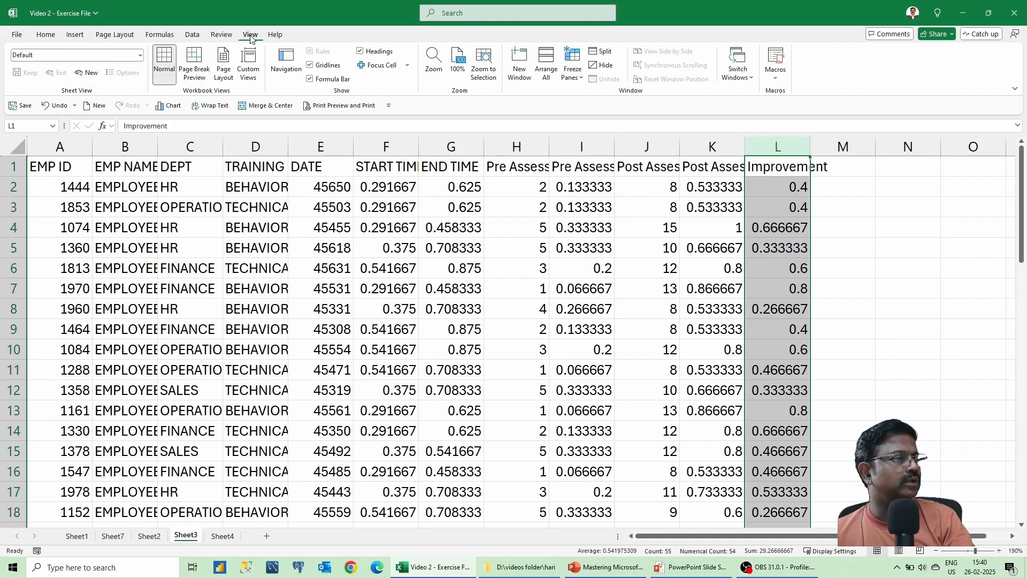